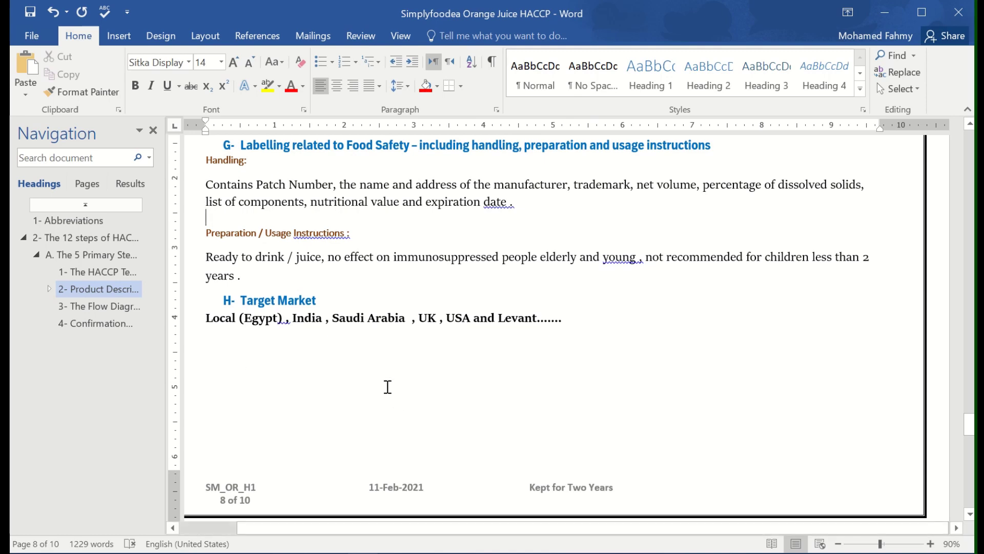
Delete the empty paragraph just above the '3-The Flow Diagram' heading on page 9.
{"action": "scroll", "coordinate": [388, 386], "scroll_direction": "down", "scroll_amount": 1, "text": "ctrl"}
{"action": "scroll", "coordinate": [387, 386], "scroll_direction": "up", "scroll_amount": 1}
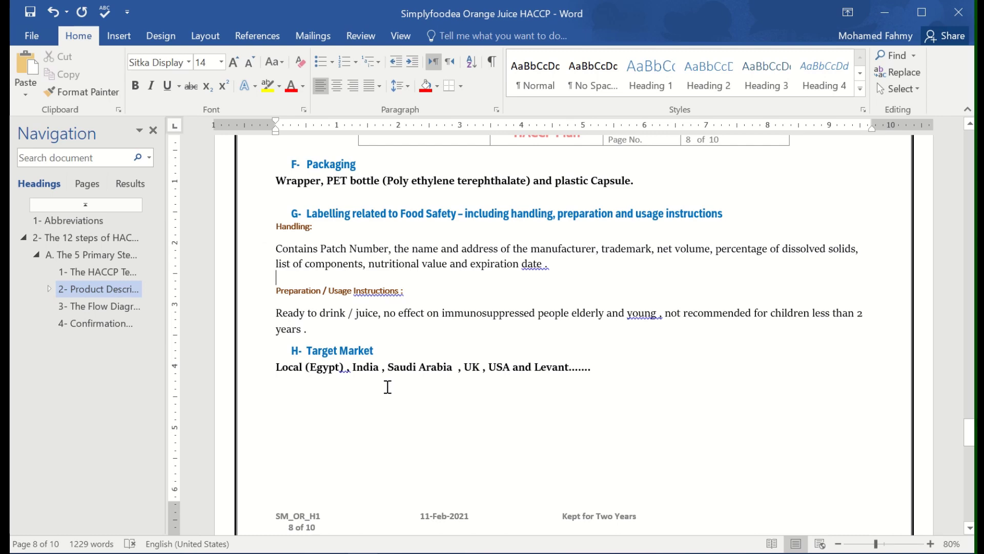
{"action": "scroll", "coordinate": [387, 387], "scroll_direction": "up", "scroll_amount": 1}
{"action": "scroll", "coordinate": [370, 360], "scroll_direction": "down", "scroll_amount": 3}
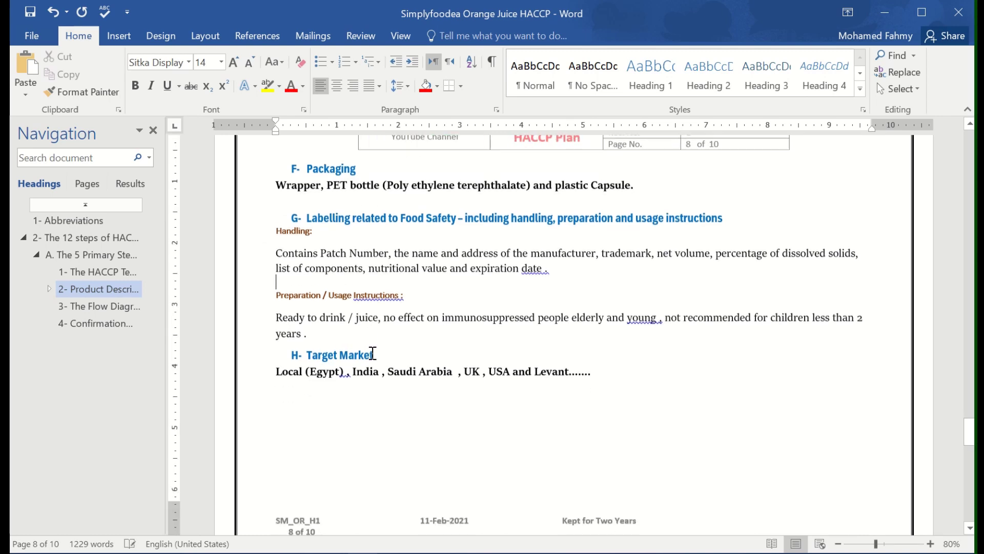
{"action": "scroll", "coordinate": [373, 354], "scroll_direction": "down", "scroll_amount": 1}
{"action": "scroll", "coordinate": [373, 353], "scroll_direction": "down", "scroll_amount": 2}
{"action": "scroll", "coordinate": [371, 352], "scroll_direction": "down", "scroll_amount": 2}
{"action": "left_click", "coordinate": [378, 224]}
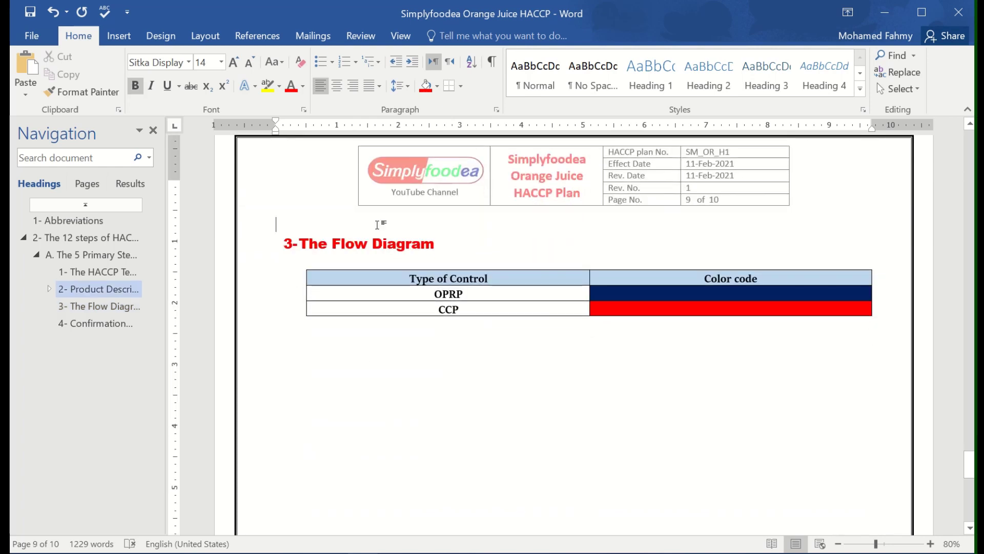
{"action": "key", "text": "Delete"}
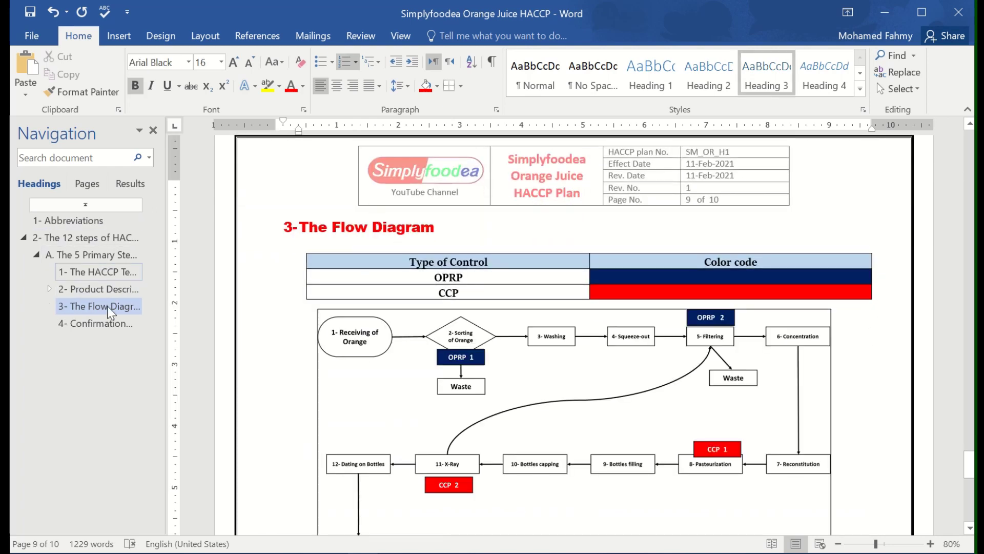
{"action": "mouse_move", "coordinate": [400, 284]}
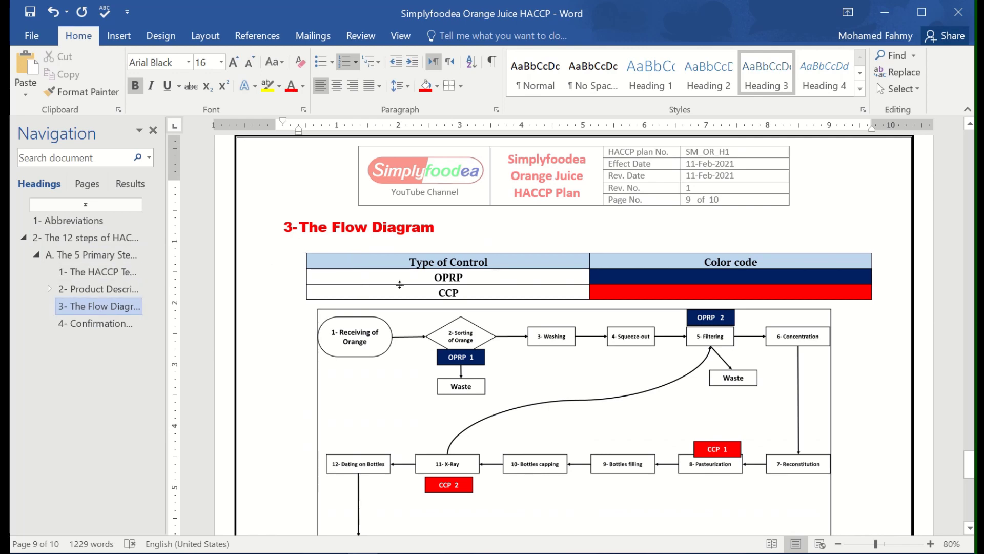
Return to the Product Description heading and place the cursor in it.
{"action": "scroll", "coordinate": [547, 336], "scroll_direction": "down", "scroll_amount": 2}
{"action": "scroll", "coordinate": [548, 336], "scroll_direction": "down", "scroll_amount": 1}
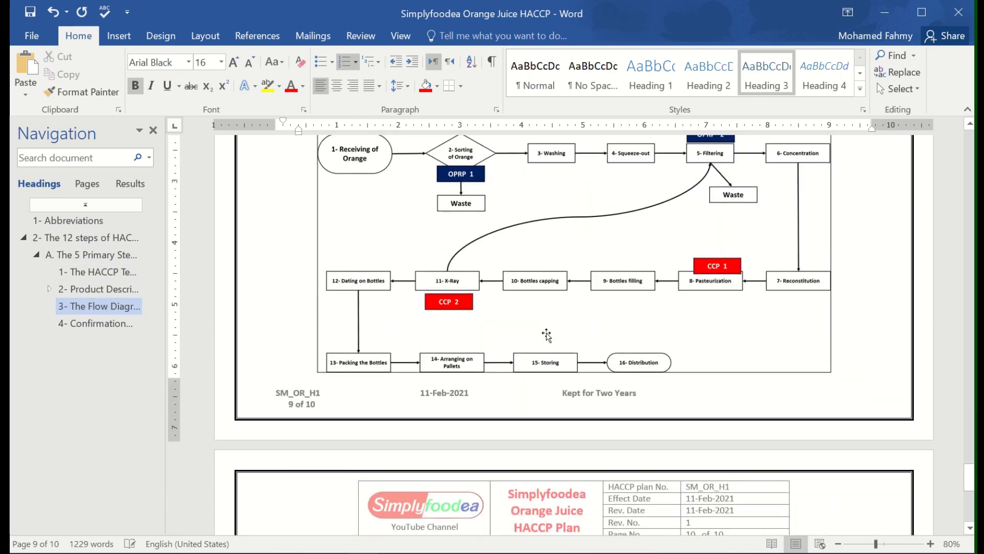
{"action": "scroll", "coordinate": [558, 341], "scroll_direction": "down", "scroll_amount": 2}
{"action": "scroll", "coordinate": [560, 342], "scroll_direction": "up", "scroll_amount": 3}
{"action": "scroll", "coordinate": [558, 341], "scroll_direction": "up", "scroll_amount": 4}
{"action": "scroll", "coordinate": [559, 338], "scroll_direction": "up", "scroll_amount": 9}
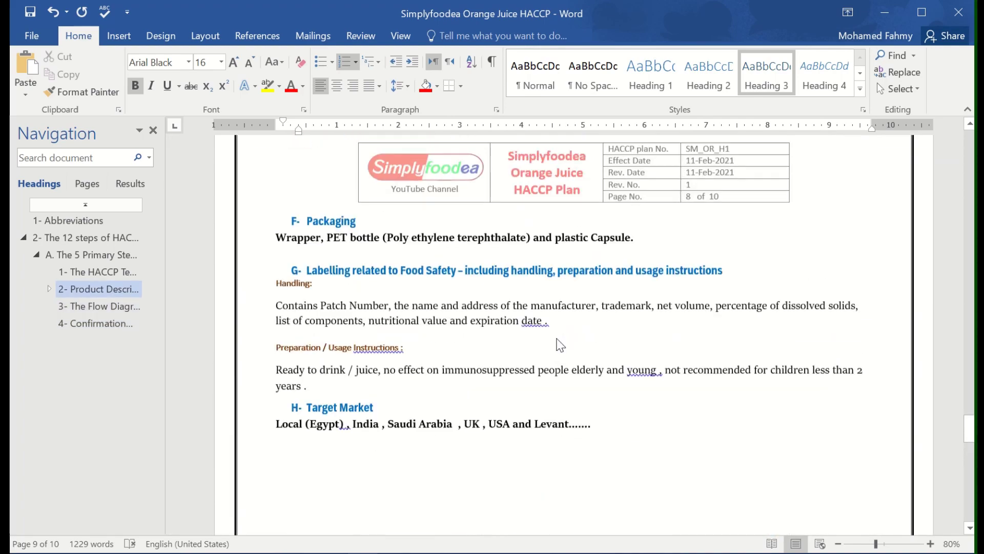
{"action": "scroll", "coordinate": [556, 338], "scroll_direction": "up", "scroll_amount": 7}
{"action": "scroll", "coordinate": [556, 338], "scroll_direction": "up", "scroll_amount": 4}
{"action": "scroll", "coordinate": [513, 323], "scroll_direction": "up", "scroll_amount": 3}
{"action": "scroll", "coordinate": [405, 289], "scroll_direction": "up", "scroll_amount": 3}
{"action": "left_click", "coordinate": [461, 292]}
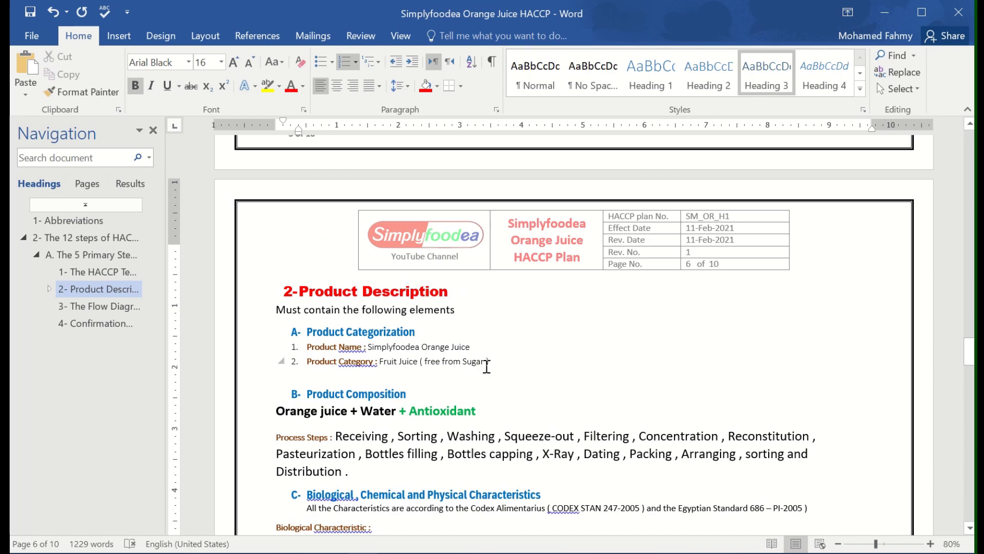
Review Product Description through packaging, labelling and target market on page 8.
{"action": "scroll", "coordinate": [487, 365], "scroll_direction": "down", "scroll_amount": 3}
{"action": "scroll", "coordinate": [488, 364], "scroll_direction": "down", "scroll_amount": 5}
{"action": "scroll", "coordinate": [495, 376], "scroll_direction": "up", "scroll_amount": 1, "text": "ctrl"}
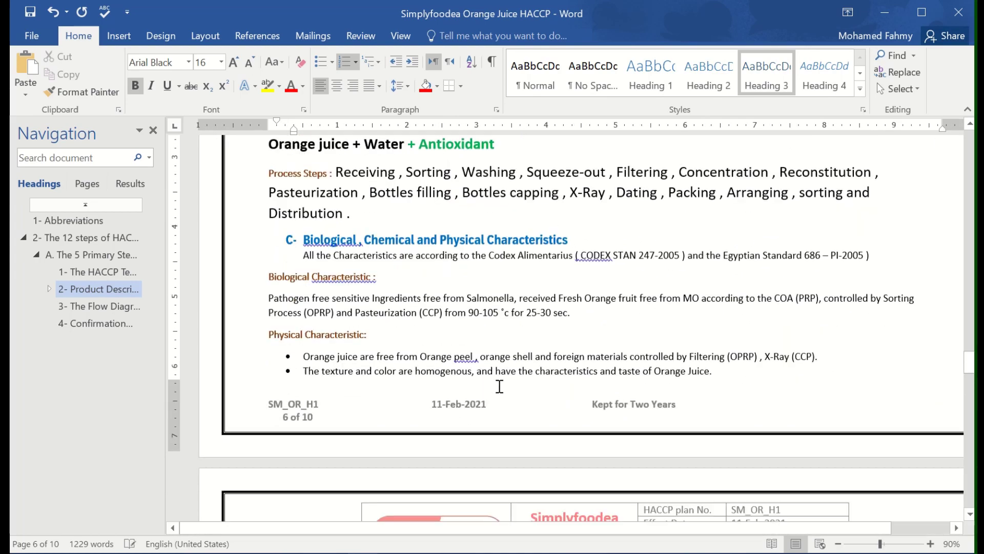
{"action": "scroll", "coordinate": [499, 386], "scroll_direction": "down", "scroll_amount": 3}
{"action": "scroll", "coordinate": [501, 385], "scroll_direction": "down", "scroll_amount": 6}
{"action": "scroll", "coordinate": [501, 384], "scroll_direction": "down", "scroll_amount": 1}
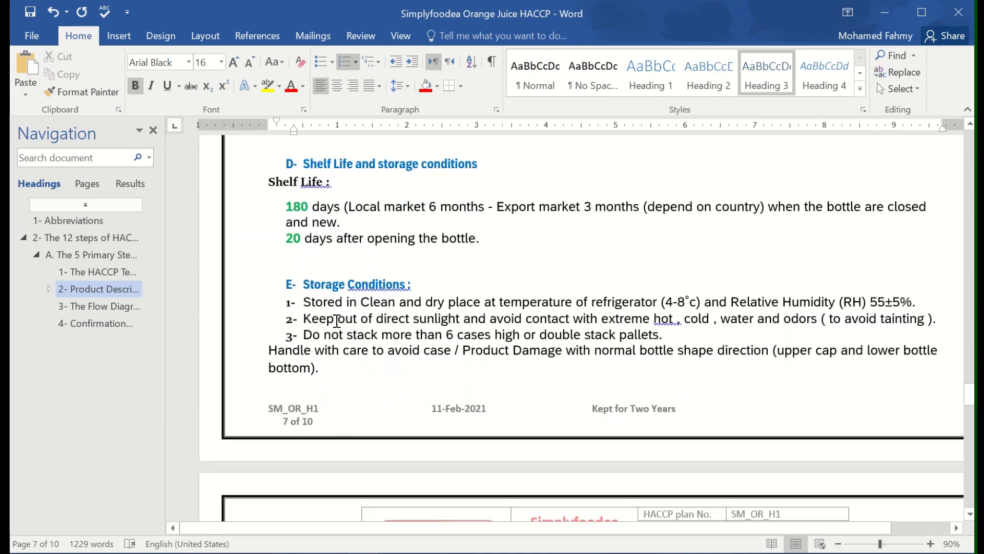
{"action": "scroll", "coordinate": [337, 263], "scroll_direction": "down", "scroll_amount": 5}
{"action": "scroll", "coordinate": [327, 361], "scroll_direction": "down", "scroll_amount": 3}
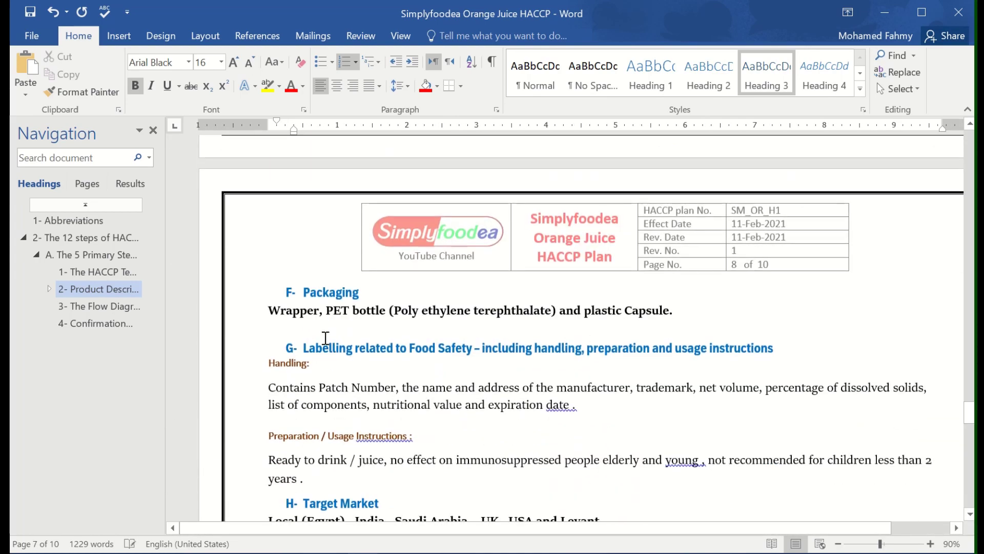
{"action": "scroll", "coordinate": [379, 412], "scroll_direction": "down", "scroll_amount": 1}
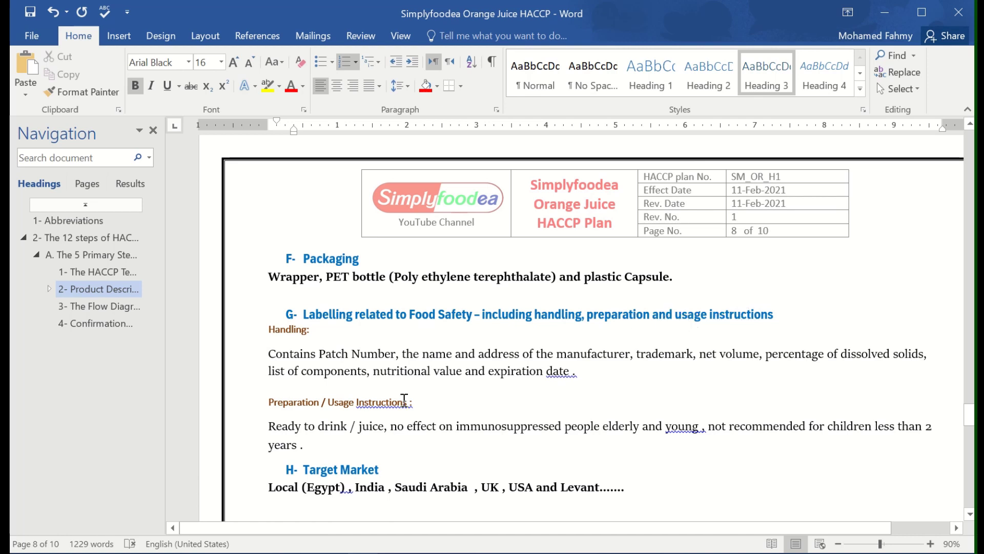
Correct 'Instructions :' to 'Instructions:' and start the '( Intended Use )' label.
{"action": "right_click", "coordinate": [385, 408]}
{"action": "left_click", "coordinate": [423, 419]}
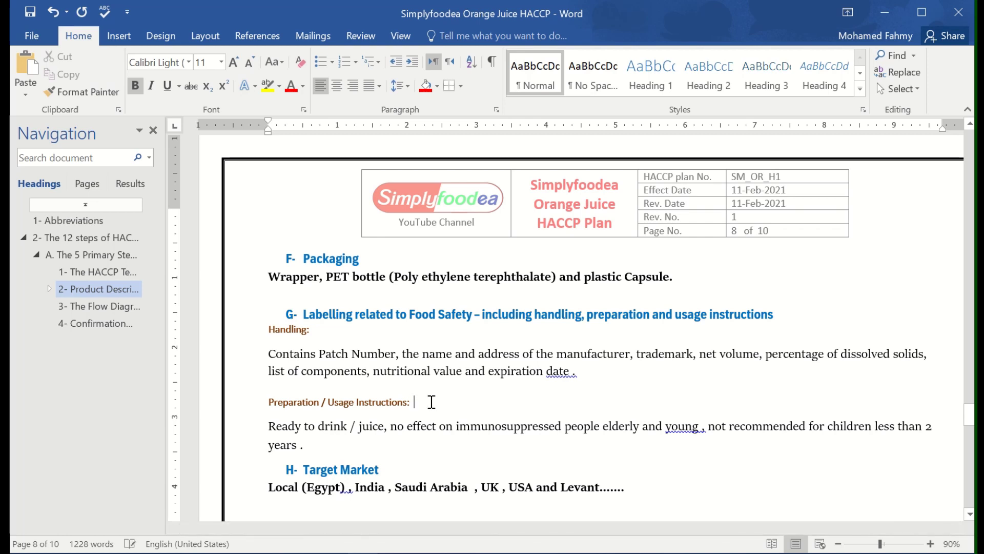
{"action": "type", "text": "( Intended Use"}
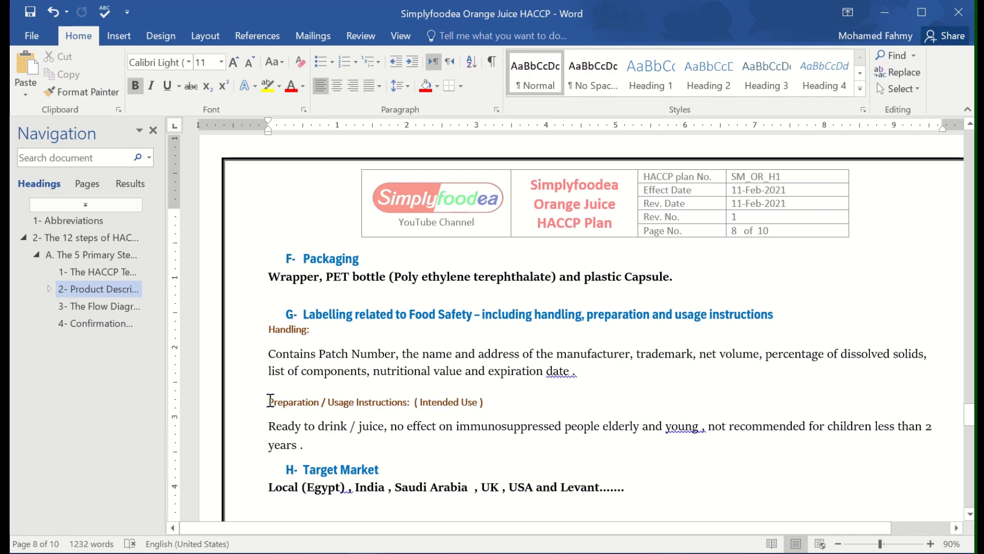
Move the Preparation label and its 'Ready to drink' paragraph below Target Market.
{"action": "left_click_drag", "start_coordinate": [270, 400], "coordinate": [302, 446]}
{"action": "key", "text": "ctrl+c"}
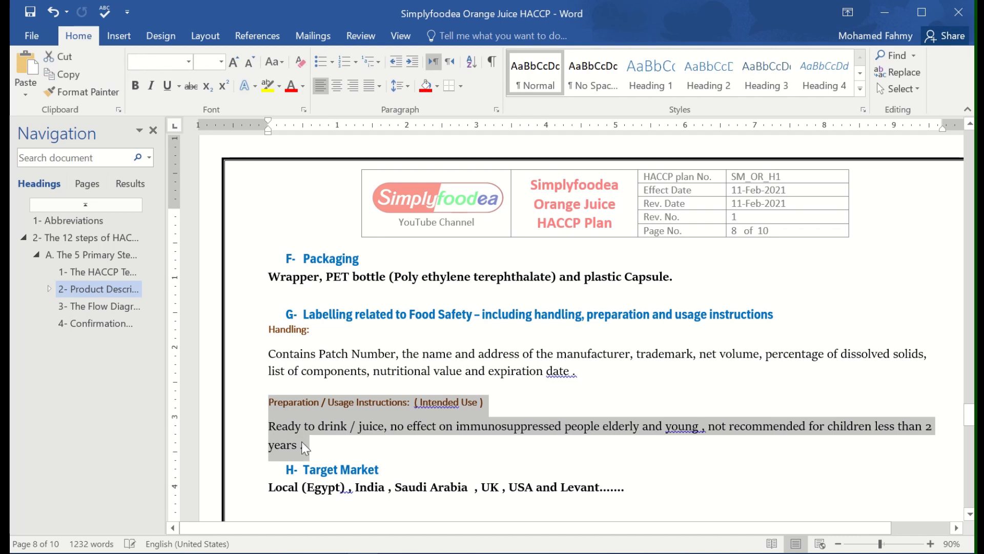
{"action": "key", "text": "Delete"}
{"action": "left_click", "coordinate": [642, 427]}
{"action": "key", "text": "Return"}
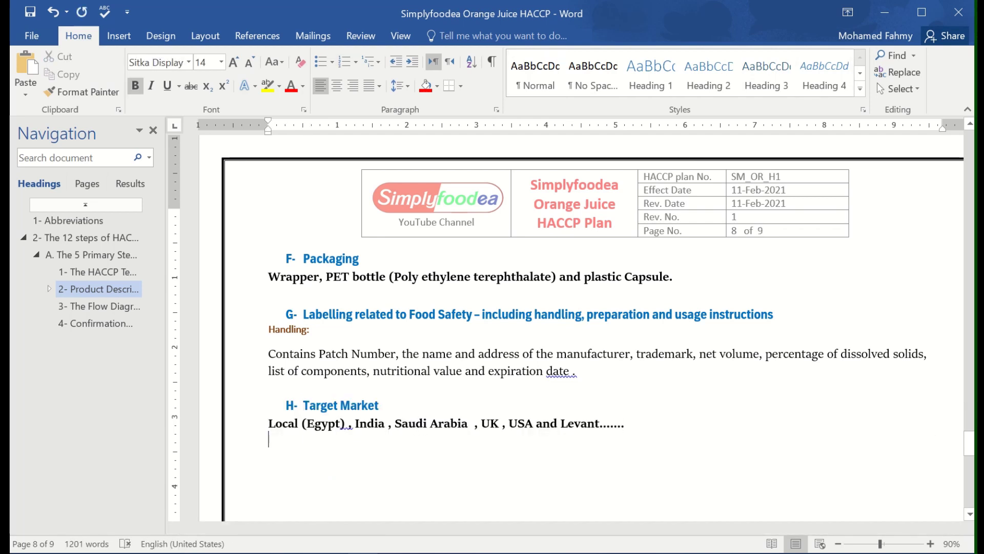
{"action": "key", "text": "ctrl+v"}
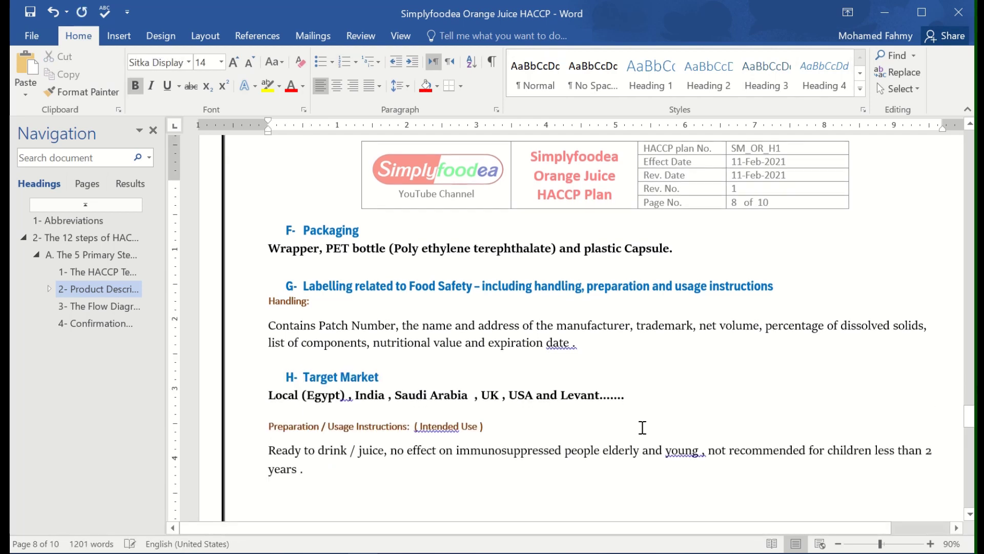
Style the Preparation / Usage Instructions label as Heading 3.
{"action": "left_click", "coordinate": [295, 427]}
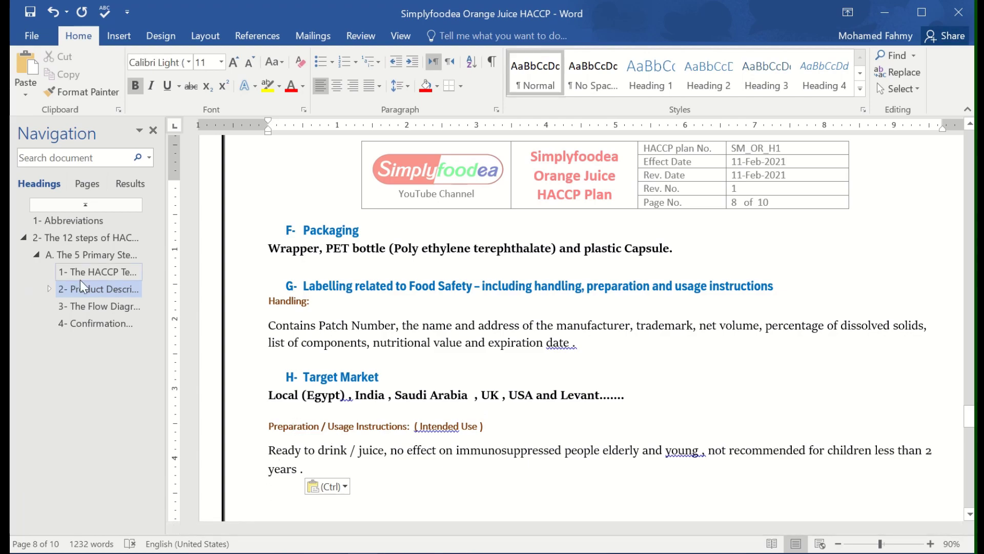
{"action": "left_click", "coordinate": [97, 289]}
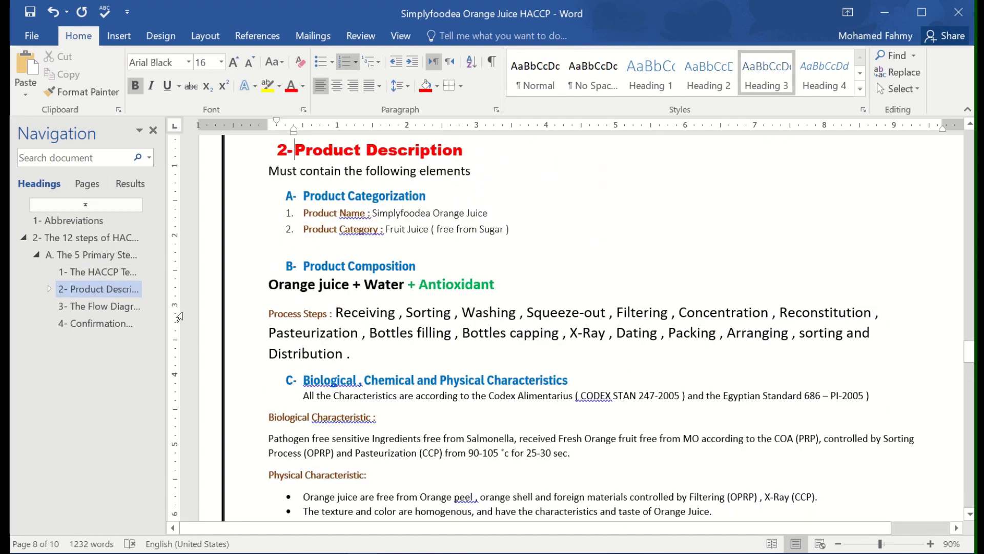
{"action": "scroll", "coordinate": [345, 315], "scroll_direction": "down", "scroll_amount": 8}
{"action": "scroll", "coordinate": [345, 318], "scroll_direction": "down", "scroll_amount": 9}
{"action": "scroll", "coordinate": [345, 322], "scroll_direction": "down", "scroll_amount": 2}
{"action": "scroll", "coordinate": [345, 322], "scroll_direction": "down", "scroll_amount": 5}
{"action": "scroll", "coordinate": [345, 322], "scroll_direction": "down", "scroll_amount": 5}
{"action": "scroll", "coordinate": [344, 321], "scroll_direction": "down", "scroll_amount": 5}
{"action": "scroll", "coordinate": [345, 322], "scroll_direction": "down", "scroll_amount": 4}
{"action": "scroll", "coordinate": [345, 322], "scroll_direction": "up", "scroll_amount": 5}
{"action": "scroll", "coordinate": [317, 325], "scroll_direction": "up", "scroll_amount": 3}
{"action": "left_click", "coordinate": [314, 366]}
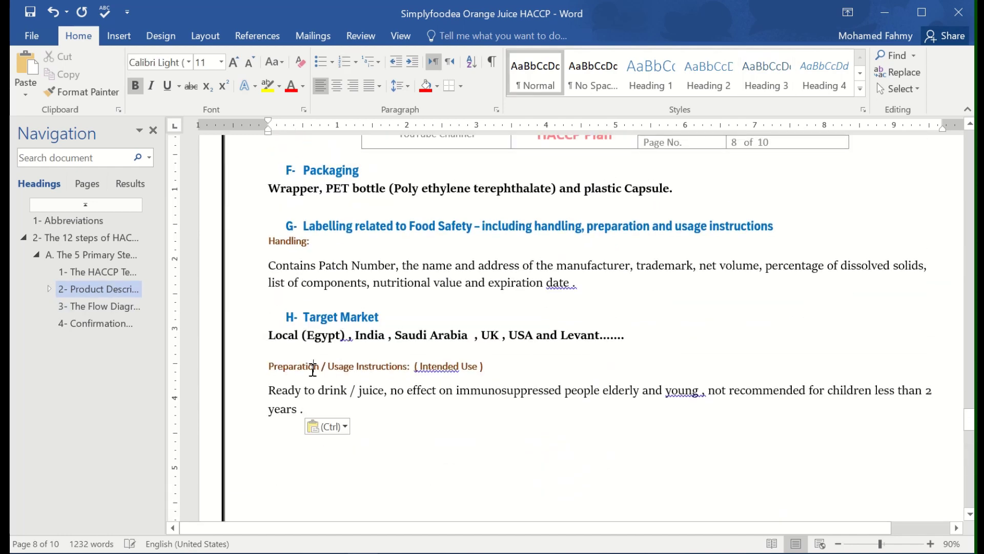
{"action": "left_click", "coordinate": [766, 76]}
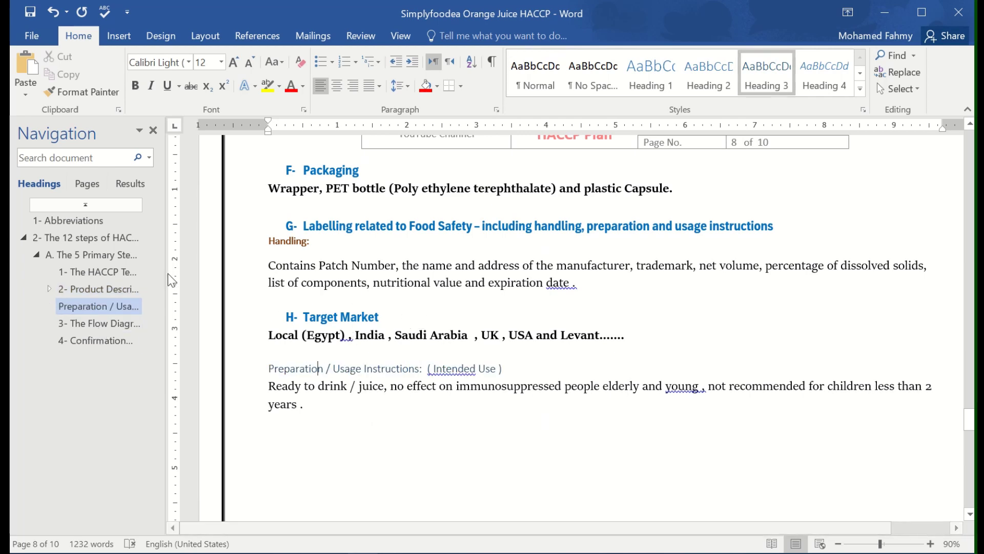
Copy the Product Description heading's formatting onto the Preparation label with Format Painter.
{"action": "left_click", "coordinate": [128, 290]}
{"action": "left_click", "coordinate": [377, 151], "text": "shift"}
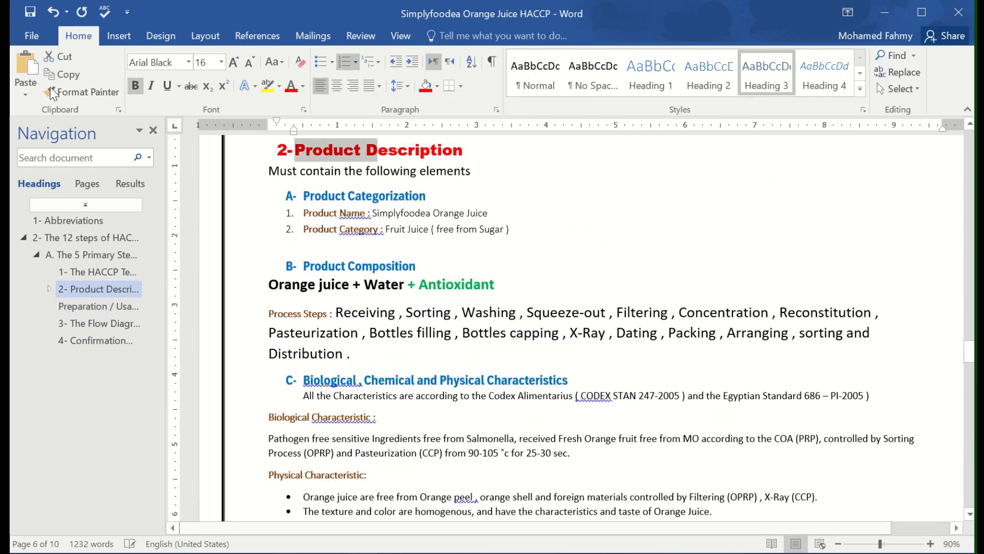
{"action": "left_click", "coordinate": [82, 92]}
{"action": "left_click", "coordinate": [101, 307]}
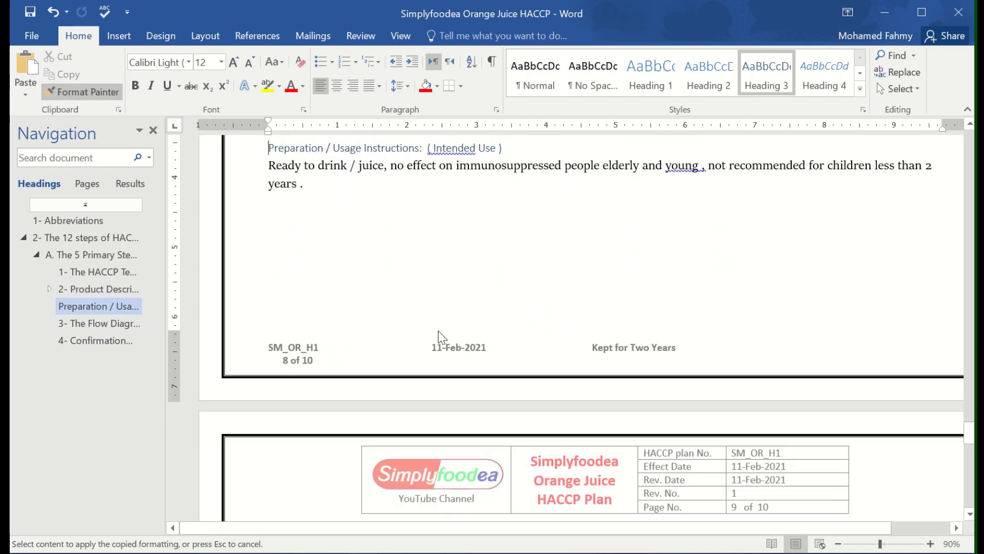
{"action": "scroll", "coordinate": [476, 218], "scroll_direction": "up", "scroll_amount": 2}
{"action": "left_click_drag", "start_coordinate": [502, 218], "coordinate": [266, 215]}
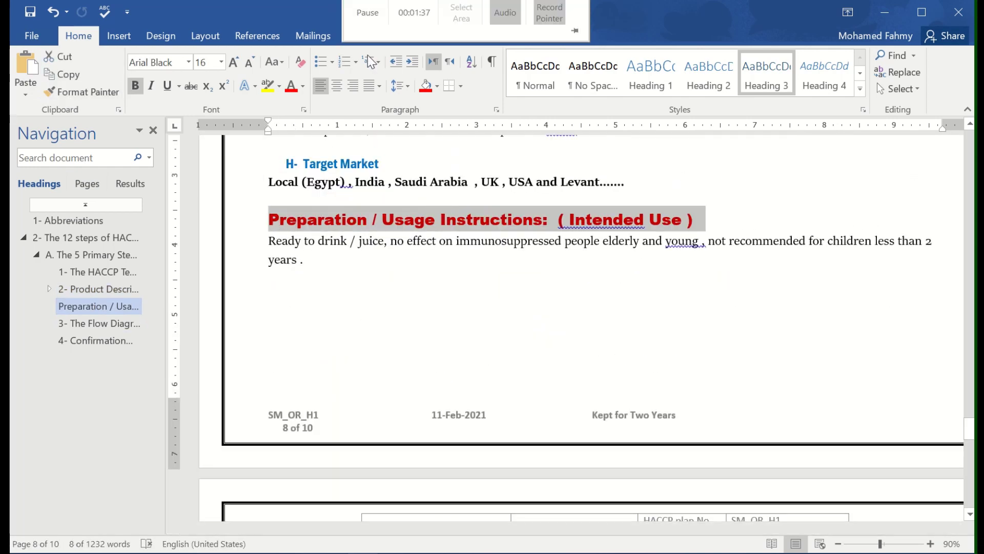
Number the Preparation heading '3-' by hand, undoing Word's automatic numbering.
{"action": "left_click", "coordinate": [343, 63]}
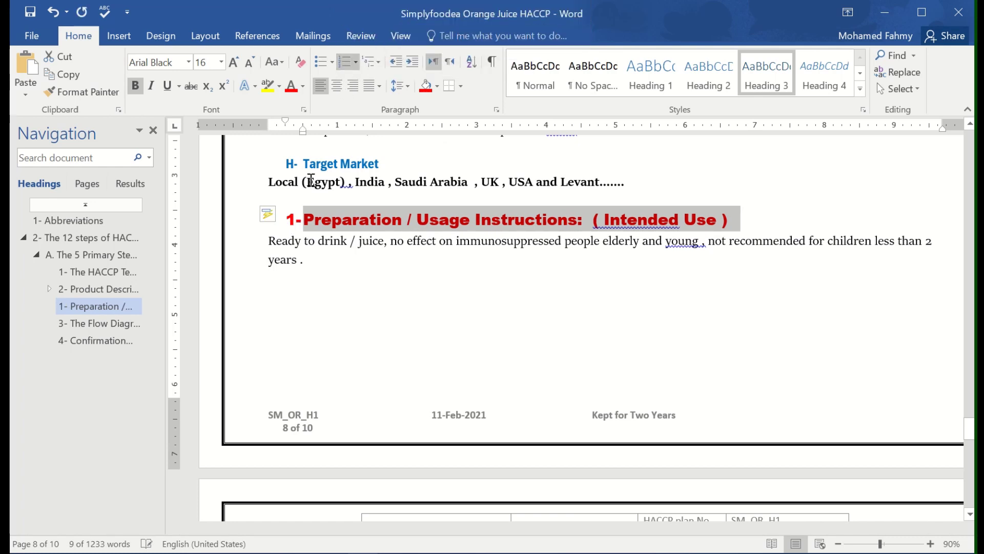
{"action": "left_click", "coordinate": [276, 219]}
{"action": "left_click", "coordinate": [299, 243]}
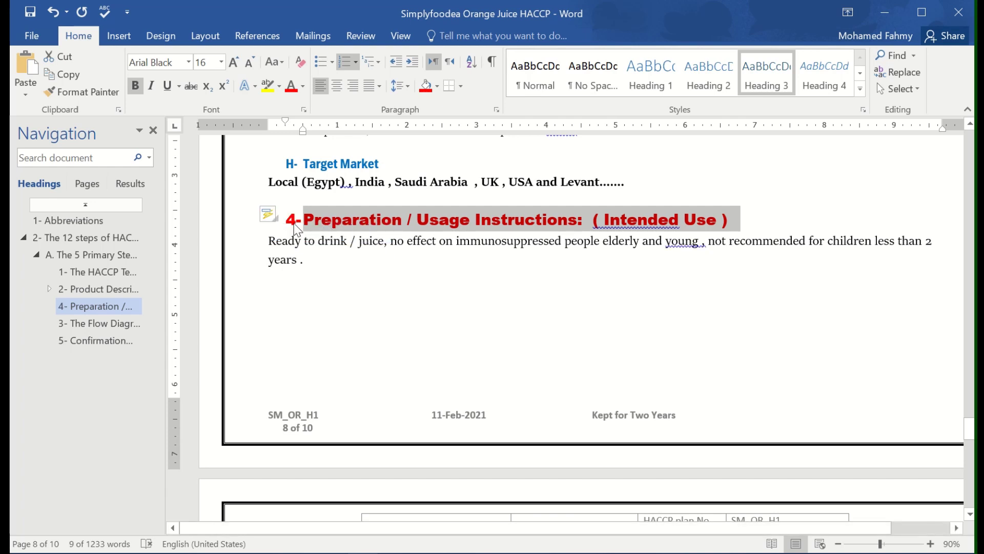
{"action": "left_click", "coordinate": [344, 62]}
{"action": "left_click", "coordinate": [345, 62]}
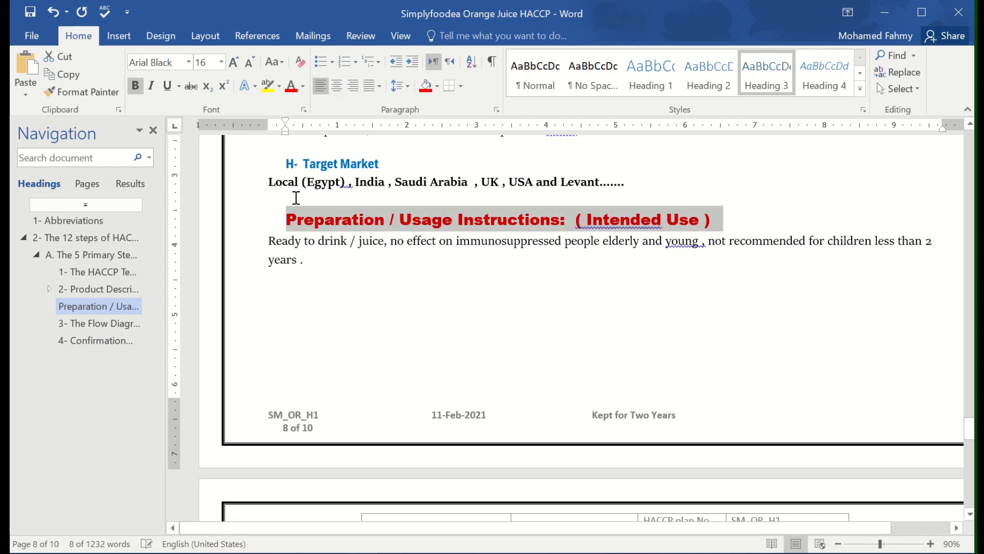
{"action": "left_click", "coordinate": [288, 220]}
{"action": "type", "text": "3-"}
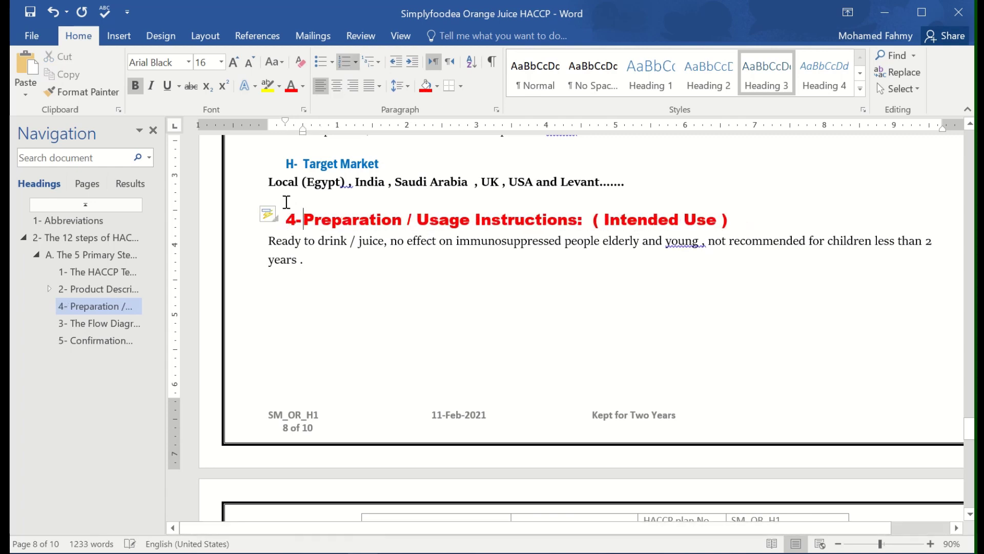
{"action": "left_click", "coordinate": [280, 215]}
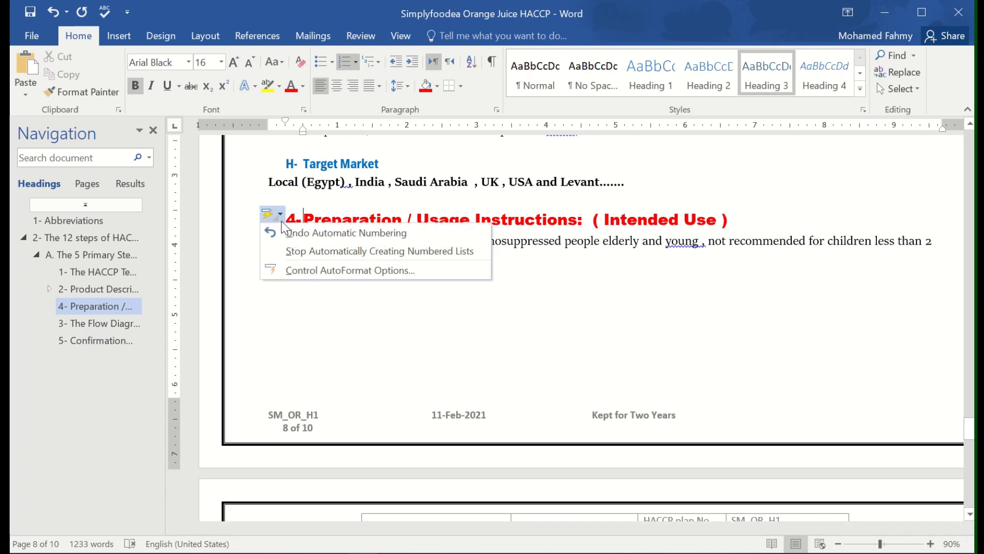
{"action": "left_click", "coordinate": [307, 250]}
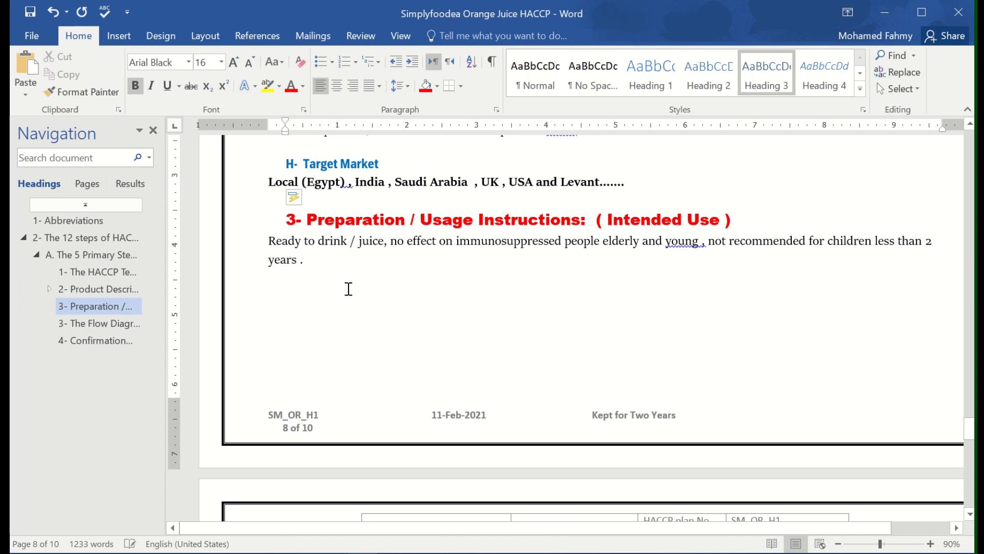
Number The Flow Diagram heading with Continue Numbering so it reads '4-The Flow Diagram'.
{"action": "left_click", "coordinate": [87, 323]}
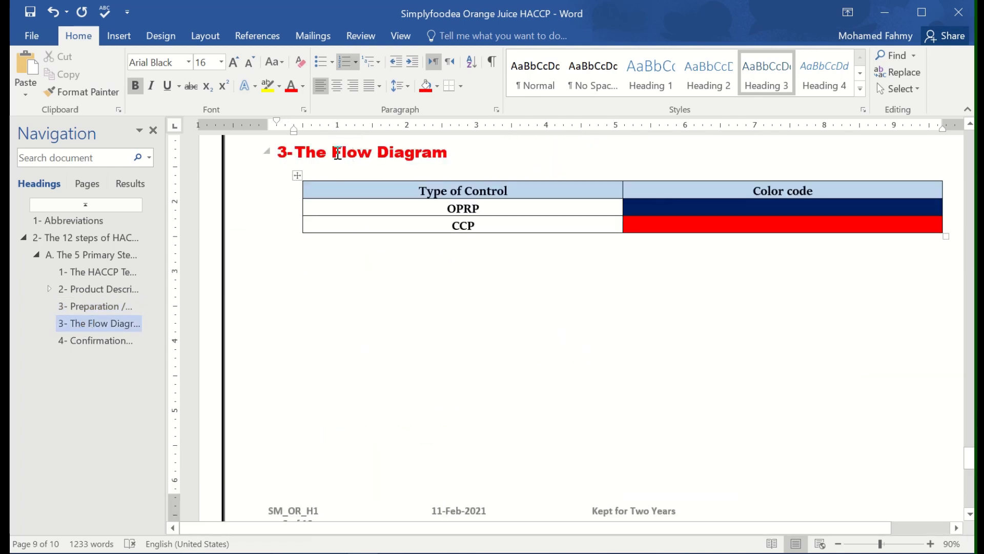
{"action": "left_click", "coordinate": [347, 63]}
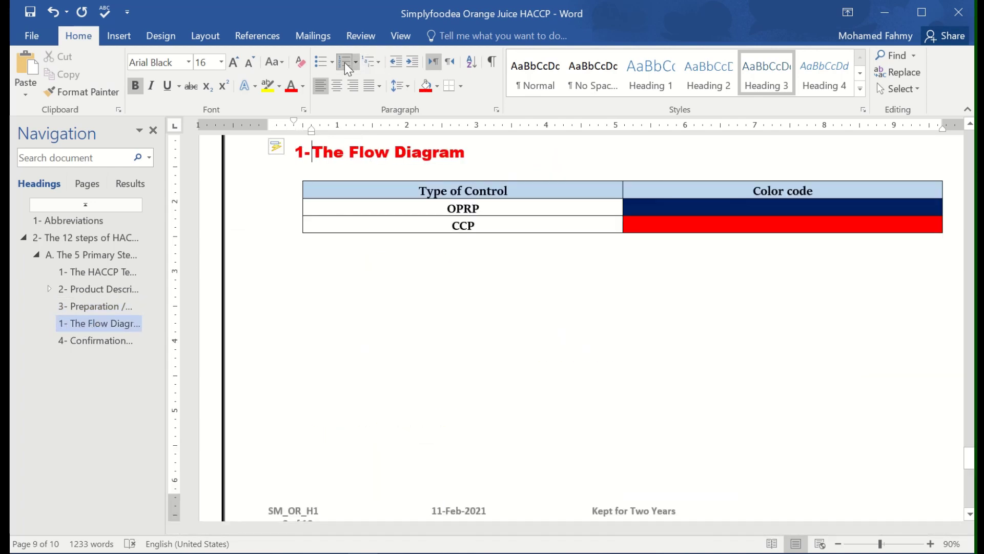
{"action": "left_click", "coordinate": [281, 147]}
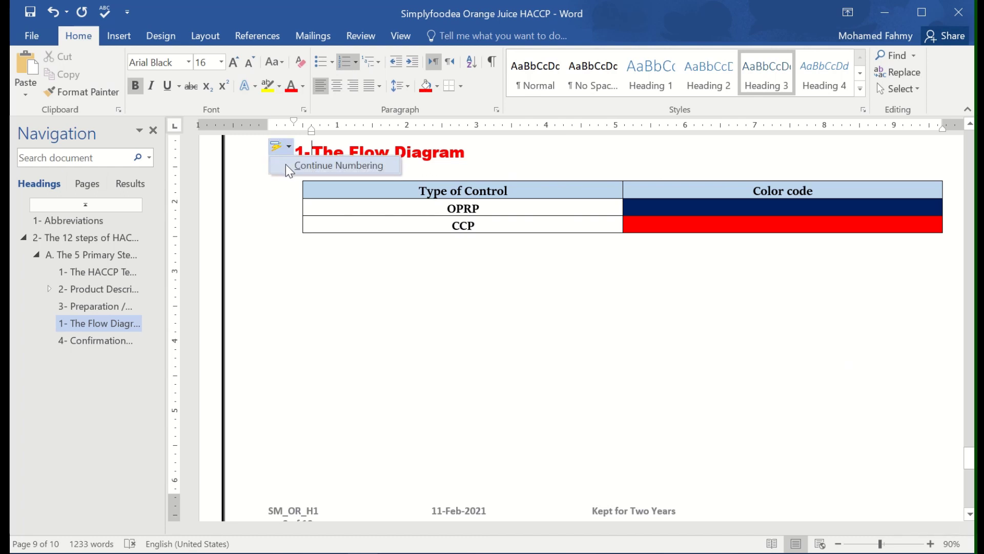
{"action": "left_click", "coordinate": [294, 166]}
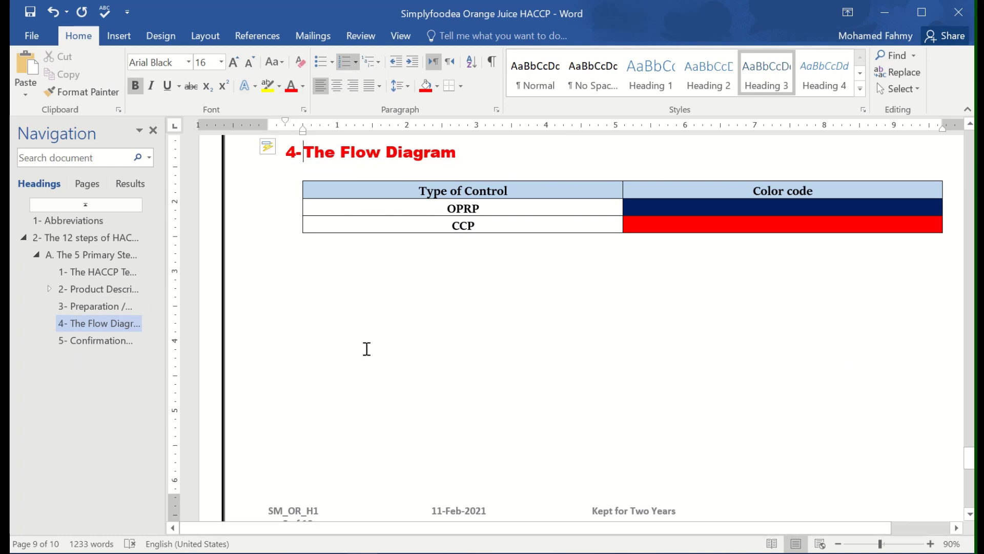
{"action": "left_click", "coordinate": [365, 348]}
Delete the empty paragraph above The Flow Diagram heading.
{"action": "scroll", "coordinate": [446, 208], "scroll_direction": "down", "scroll_amount": 3, "text": "ctrl"}
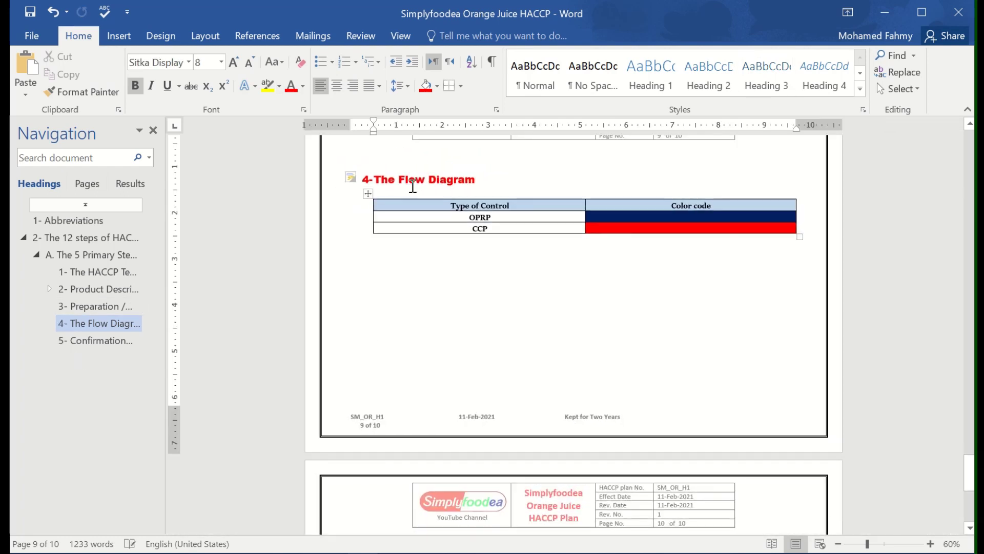
{"action": "scroll", "coordinate": [427, 193], "scroll_direction": "up", "scroll_amount": 2}
{"action": "left_click", "coordinate": [426, 194]}
{"action": "key", "text": "Delete"}
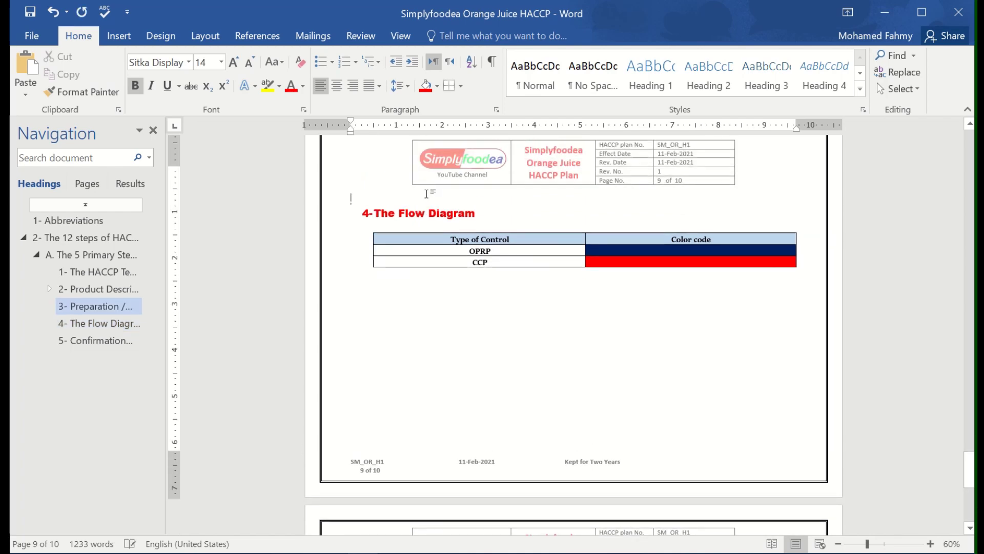
Accept Word's corrections for '( Intended' and 'young ,' to remove the stray spaces.
{"action": "scroll", "coordinate": [488, 251], "scroll_direction": "up", "scroll_amount": 2}
{"action": "scroll", "coordinate": [486, 253], "scroll_direction": "up", "scroll_amount": 3}
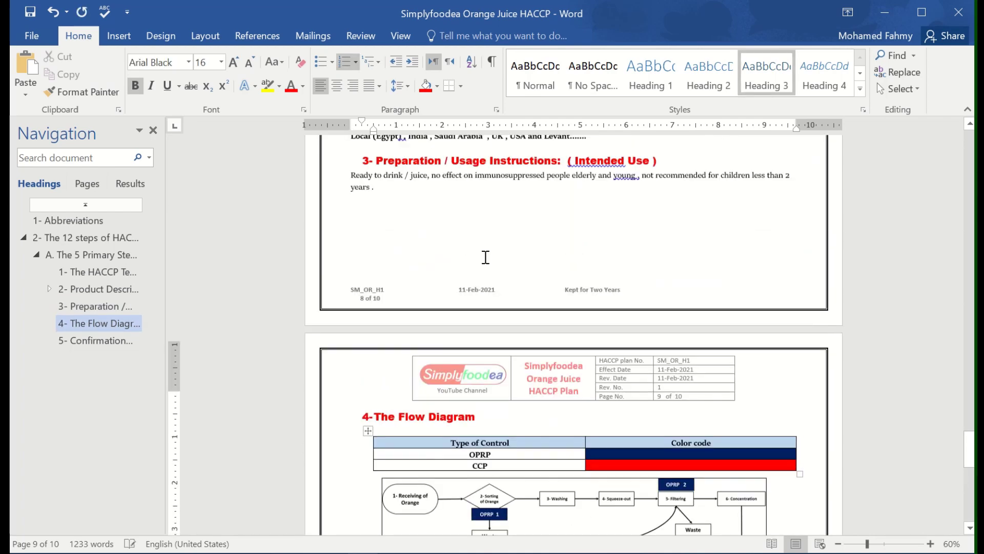
{"action": "scroll", "coordinate": [485, 257], "scroll_direction": "up", "scroll_amount": 1}
{"action": "scroll", "coordinate": [389, 277], "scroll_direction": "up", "scroll_amount": 1}
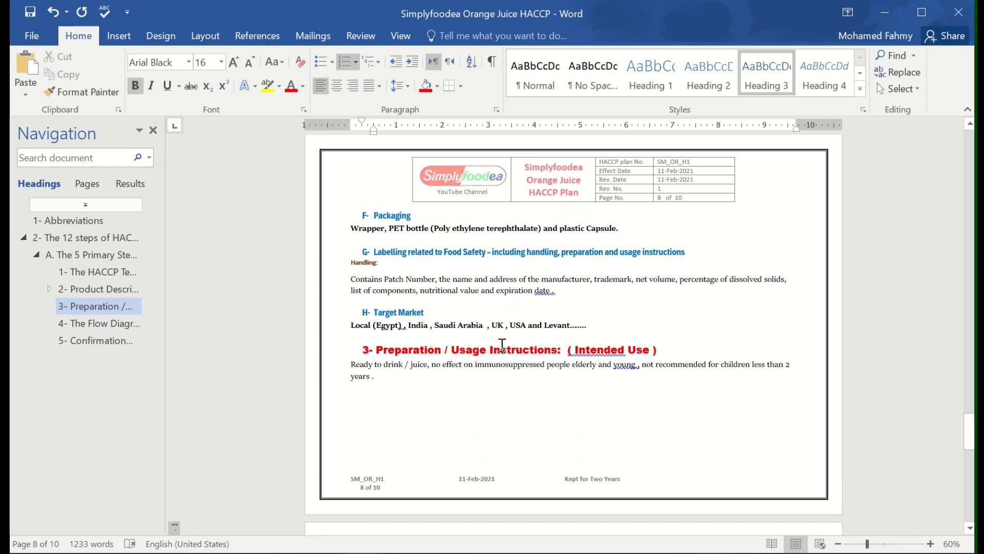
{"action": "right_click", "coordinate": [611, 354]}
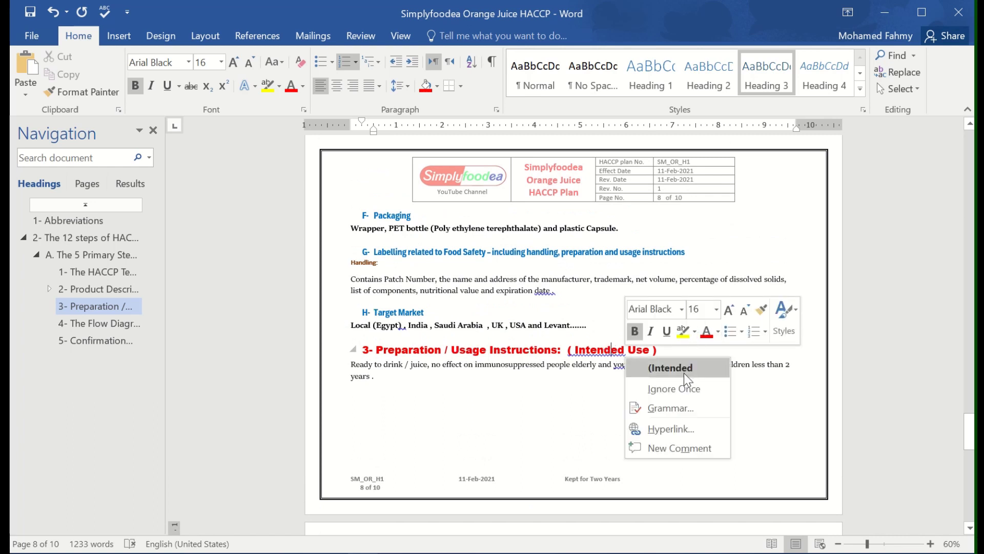
{"action": "left_click", "coordinate": [671, 367]}
{"action": "right_click", "coordinate": [631, 365]}
{"action": "left_click", "coordinate": [680, 388]}
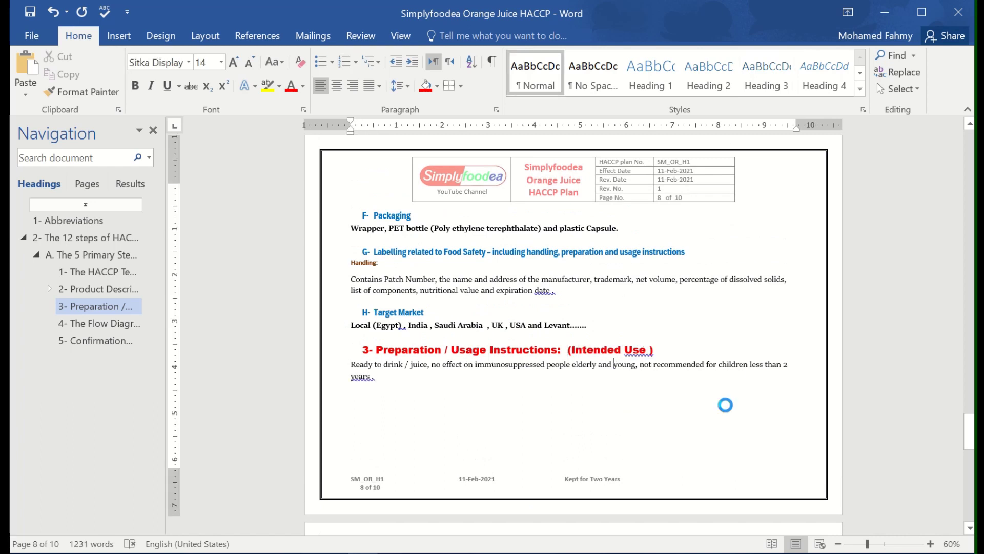
Review the document from The HACCP Team through Product Description.
{"action": "scroll", "coordinate": [587, 384], "scroll_direction": "down", "scroll_amount": 2}
{"action": "scroll", "coordinate": [586, 396], "scroll_direction": "down", "scroll_amount": 3}
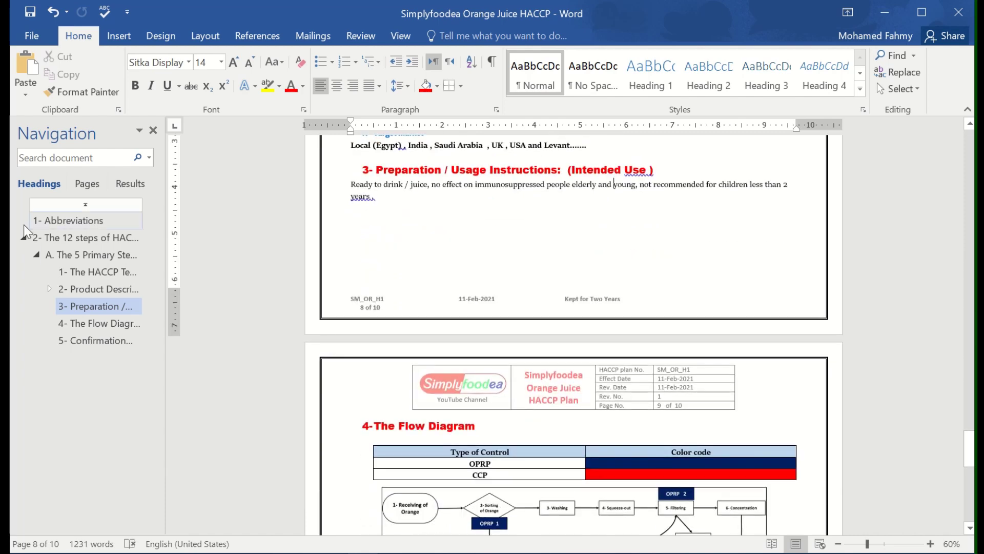
{"action": "left_click", "coordinate": [108, 274]}
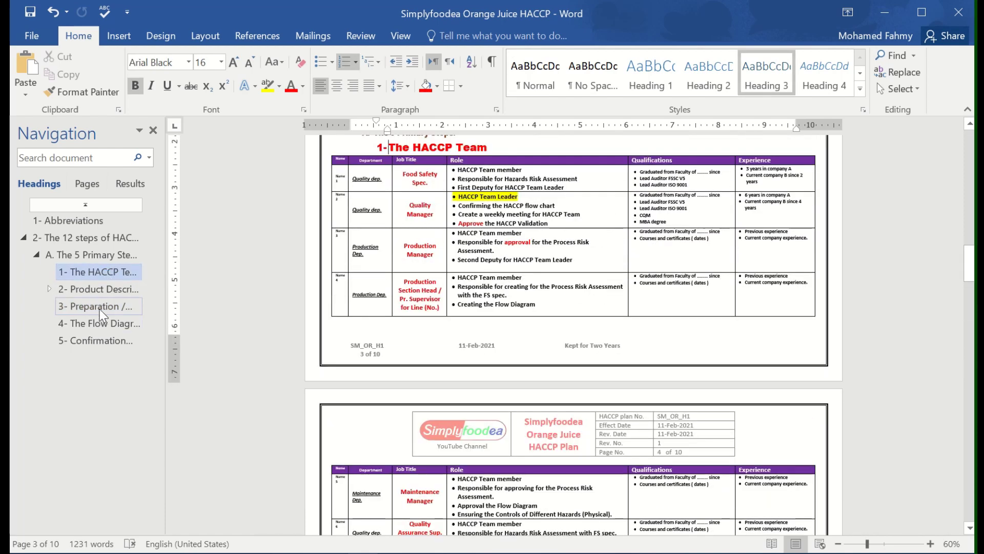
{"action": "left_click", "coordinate": [101, 289]}
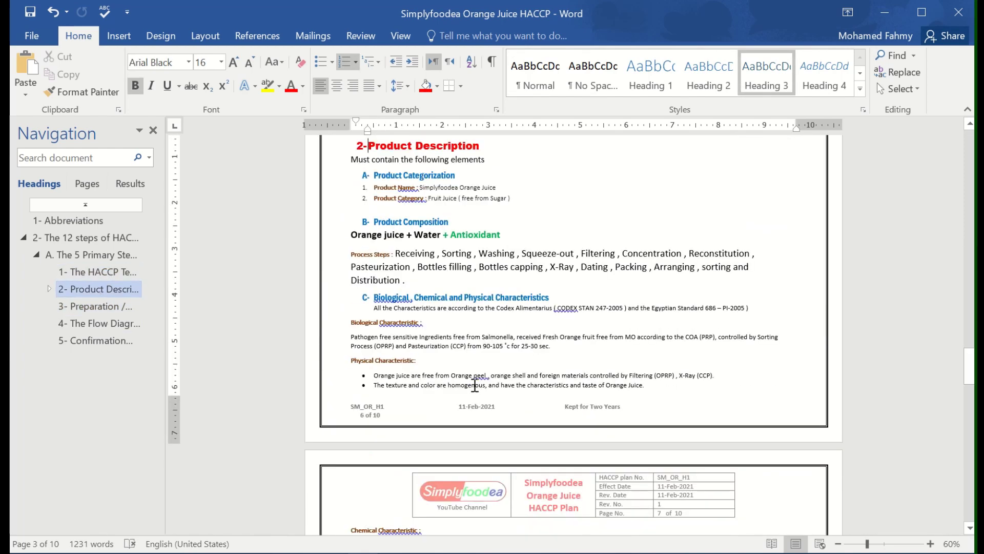
{"action": "scroll", "coordinate": [475, 384], "scroll_direction": "up", "scroll_amount": 1}
{"action": "scroll", "coordinate": [442, 425], "scroll_direction": "down", "scroll_amount": 4}
{"action": "scroll", "coordinate": [441, 426], "scroll_direction": "down", "scroll_amount": 5}
{"action": "scroll", "coordinate": [440, 422], "scroll_direction": "down", "scroll_amount": 6}
{"action": "scroll", "coordinate": [438, 359], "scroll_direction": "down", "scroll_amount": 2}
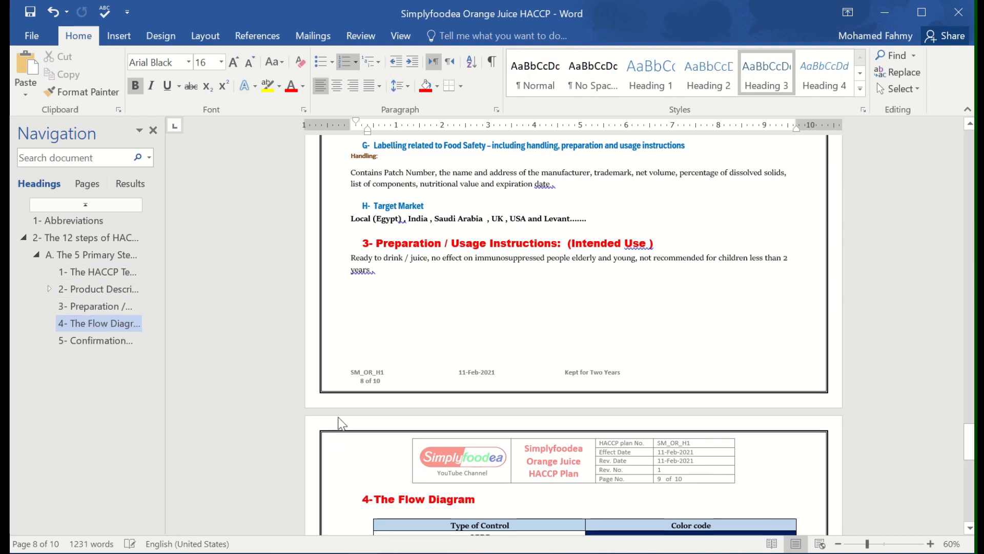
Undo the last edit and shrink the flow-diagram picture slightly by its corner handle.
{"action": "scroll", "coordinate": [468, 394], "scroll_direction": "down", "scroll_amount": 1}
{"action": "scroll", "coordinate": [468, 393], "scroll_direction": "down", "scroll_amount": 1}
{"action": "left_click", "coordinate": [467, 395]}
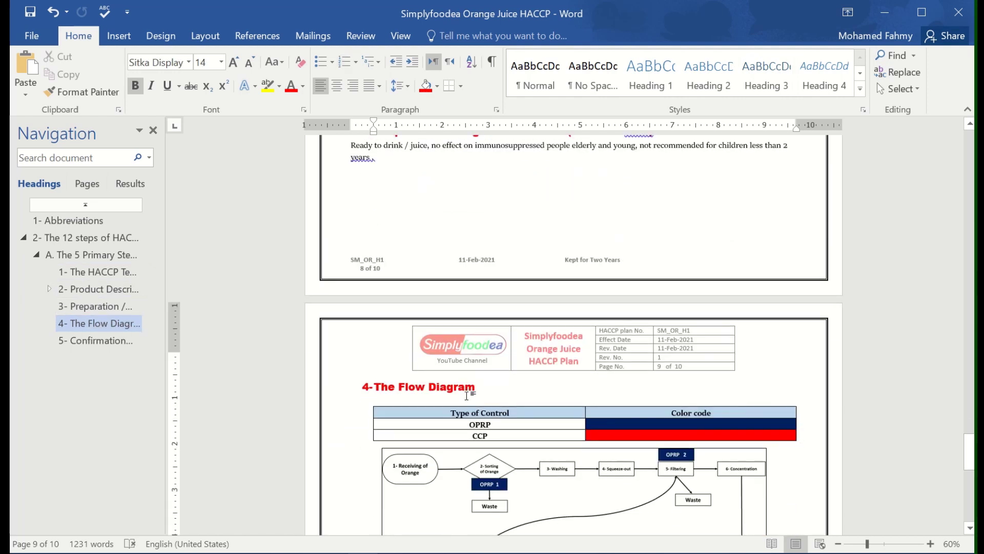
{"action": "key", "text": "ctrl+z"}
{"action": "scroll", "coordinate": [563, 390], "scroll_direction": "down", "scroll_amount": 3}
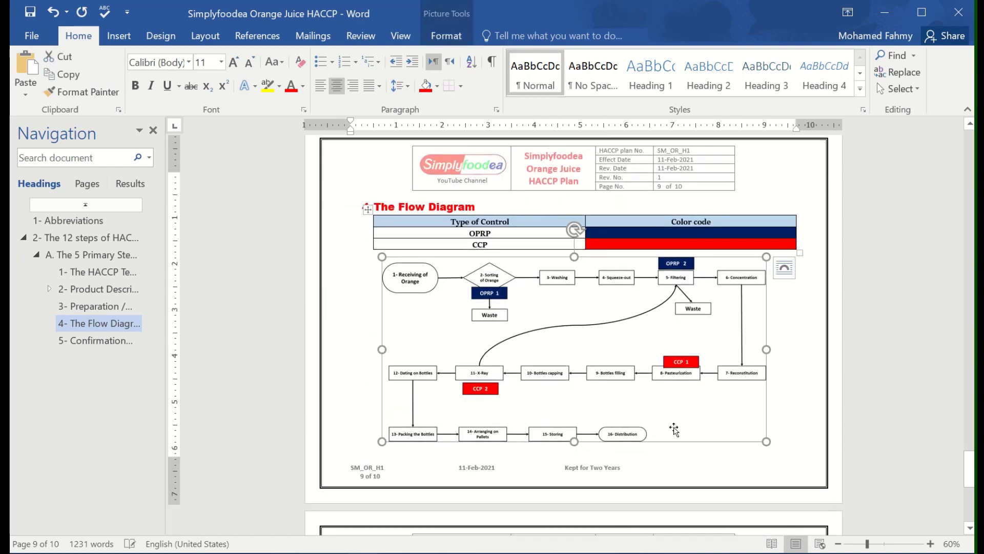
{"action": "left_click_drag", "start_coordinate": [766, 441], "coordinate": [752, 433]}
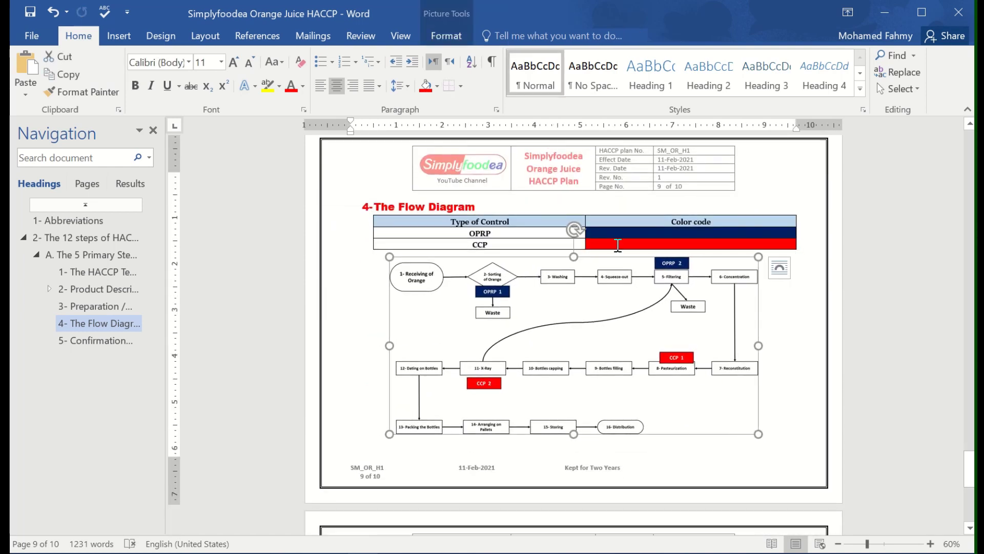
Select the whole colour-code table and decrease its font size.
{"action": "left_click", "coordinate": [612, 224]}
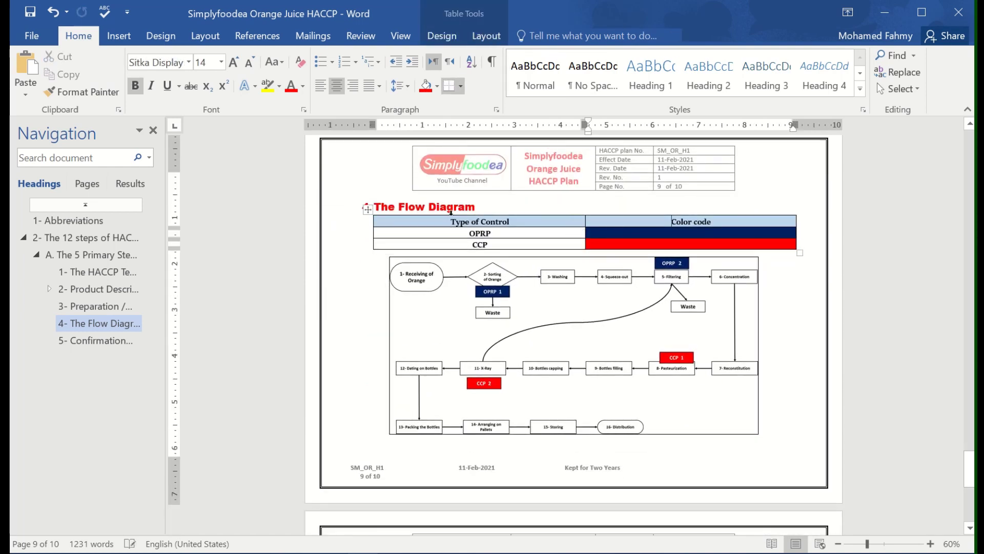
{"action": "left_click", "coordinate": [368, 210]}
{"action": "left_click", "coordinate": [249, 62]}
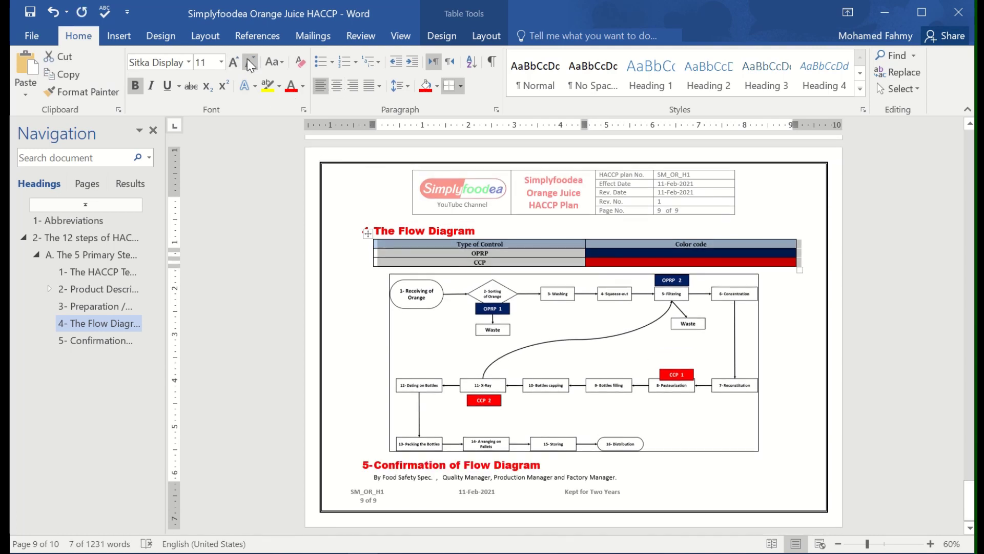
{"action": "left_click", "coordinate": [672, 475]}
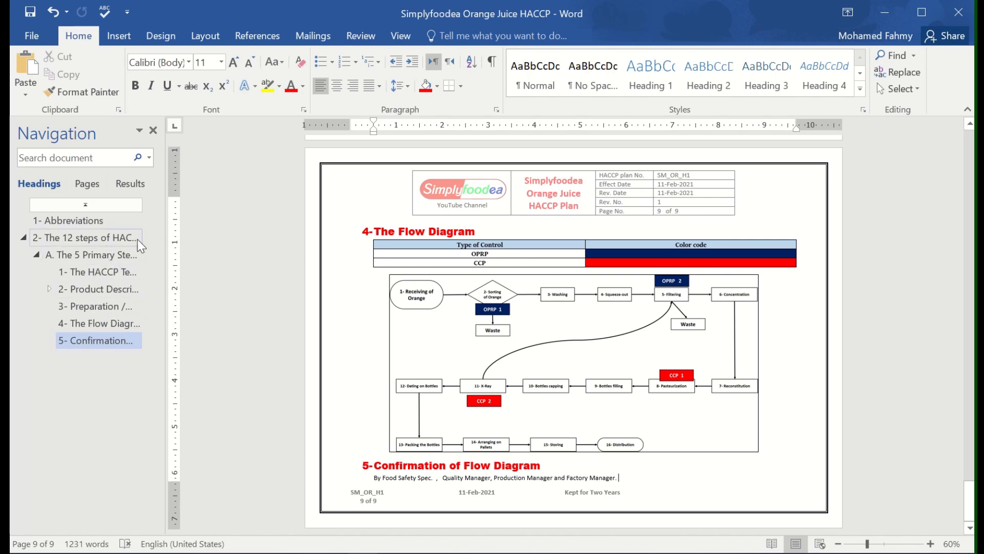
Insert a page break after the Confirmation body line.
{"action": "left_click", "coordinate": [568, 466]}
{"action": "left_click", "coordinate": [651, 481]}
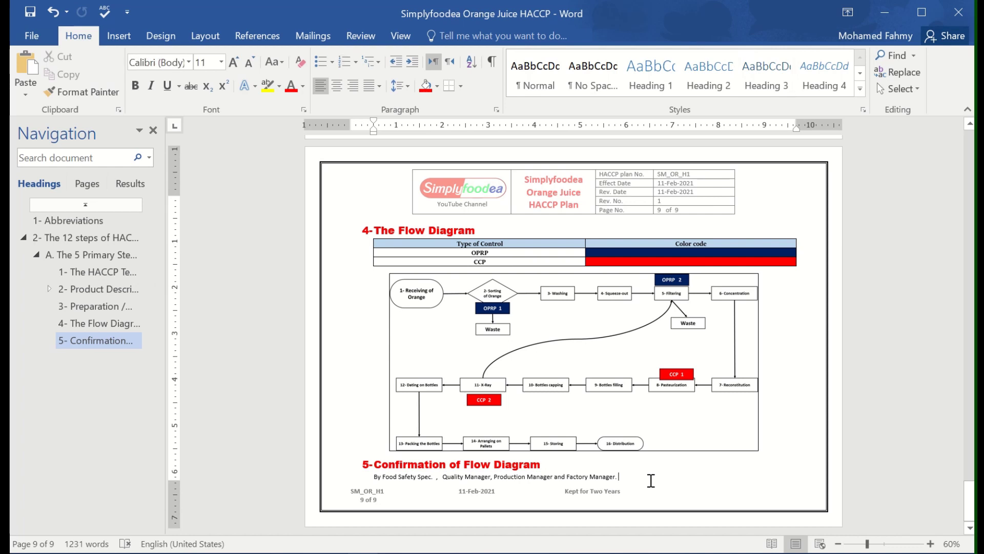
{"action": "key", "text": "ctrl+Return"}
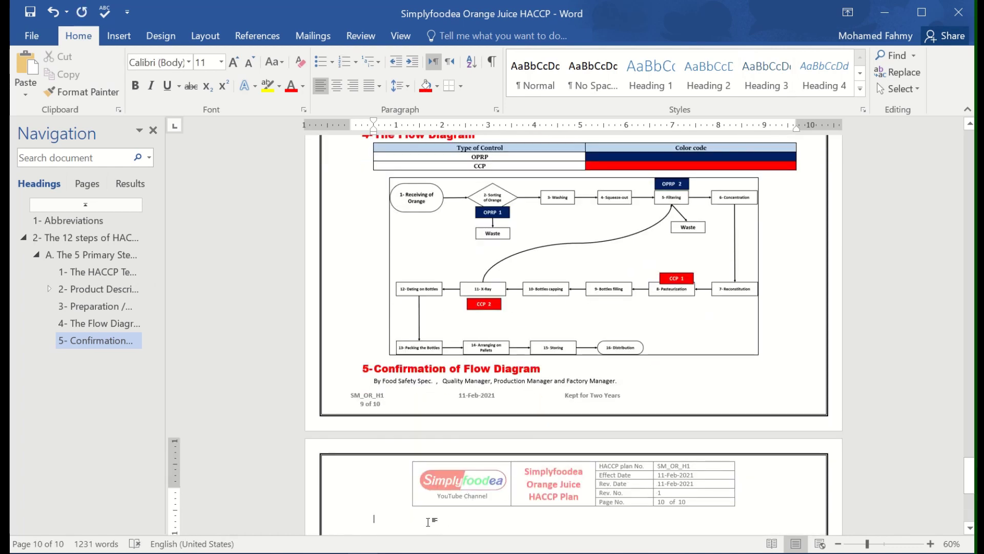
{"action": "scroll", "coordinate": [403, 510], "scroll_direction": "down", "scroll_amount": 1}
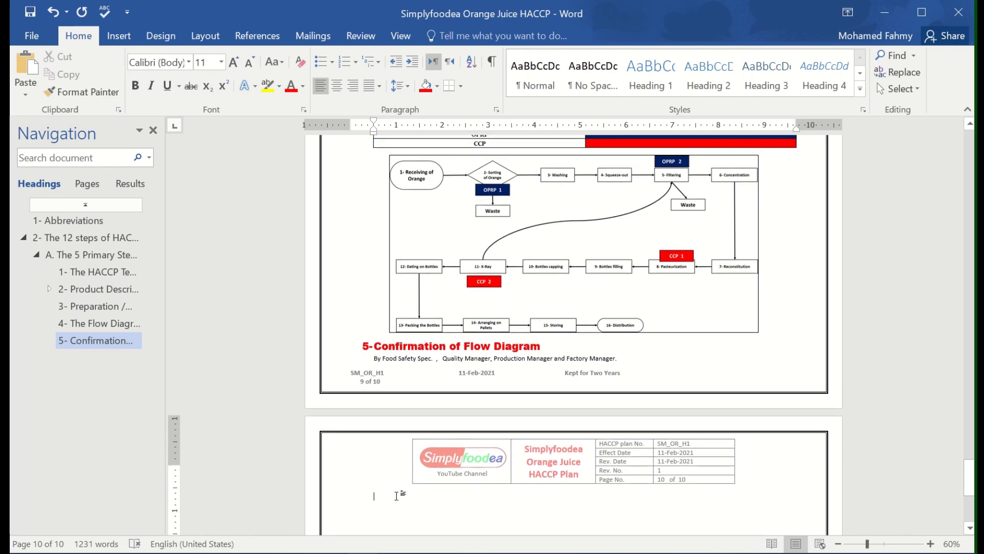
{"action": "left_click", "coordinate": [82, 255]}
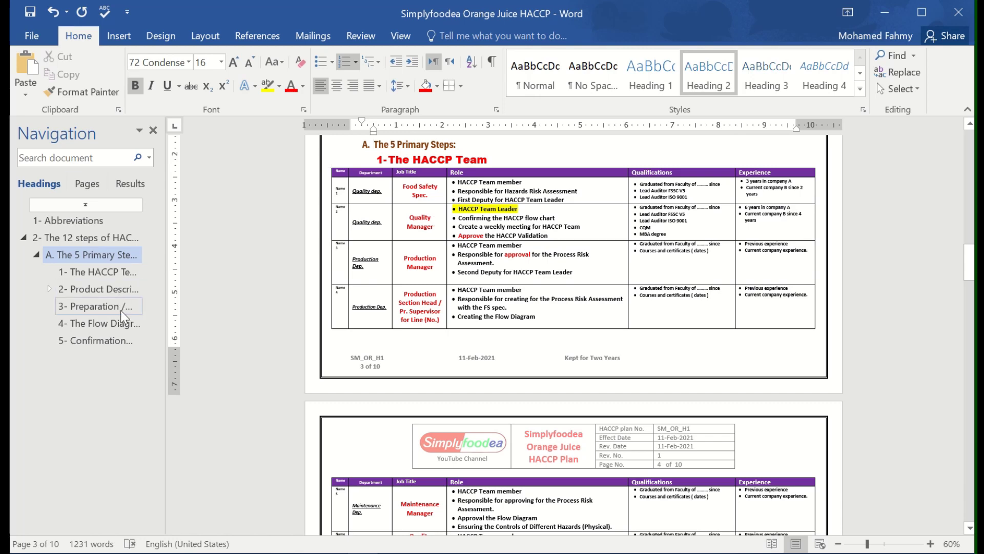
{"action": "left_click", "coordinate": [132, 341]}
Make the new page's first line a Heading 2, undoing an accidental Backspace.
{"action": "left_click", "coordinate": [407, 296]}
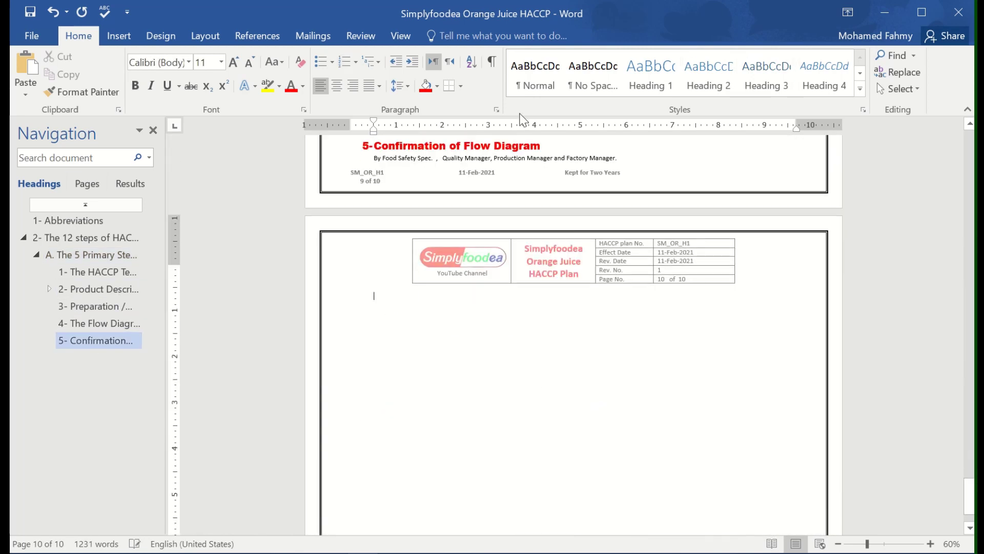
{"action": "left_click", "coordinate": [708, 77]}
{"action": "type", "text": "The &"}
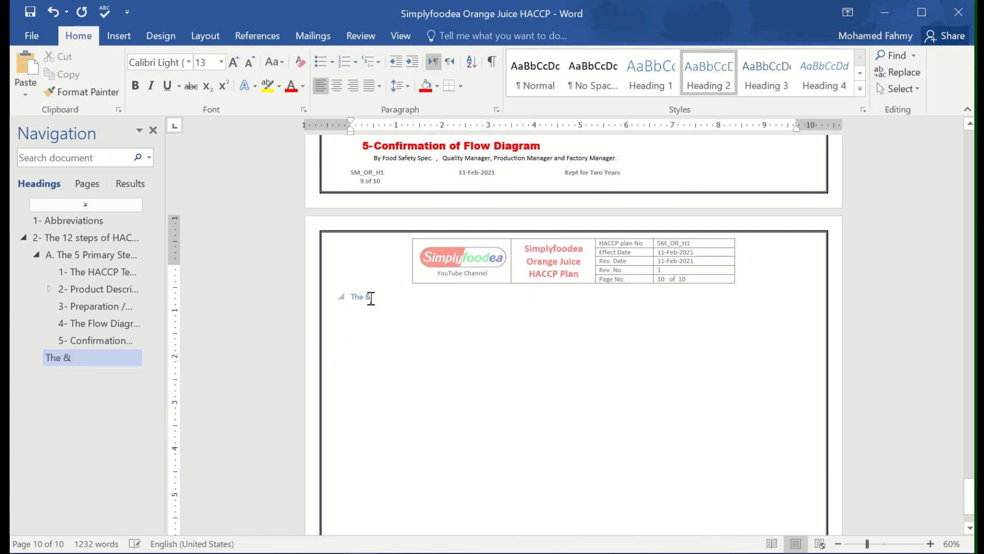
{"action": "key", "text": "BackSpace"}
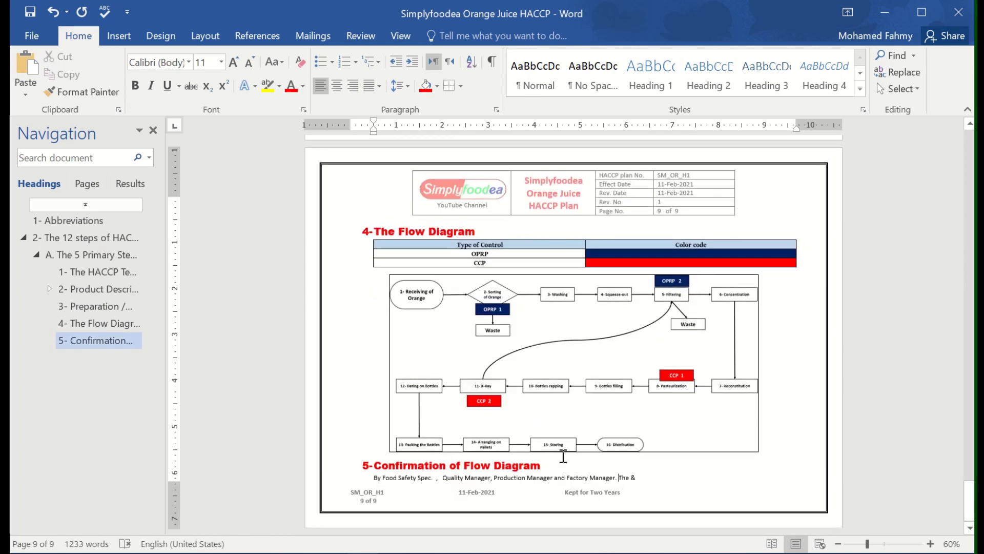
{"action": "key", "text": "ctrl+z"}
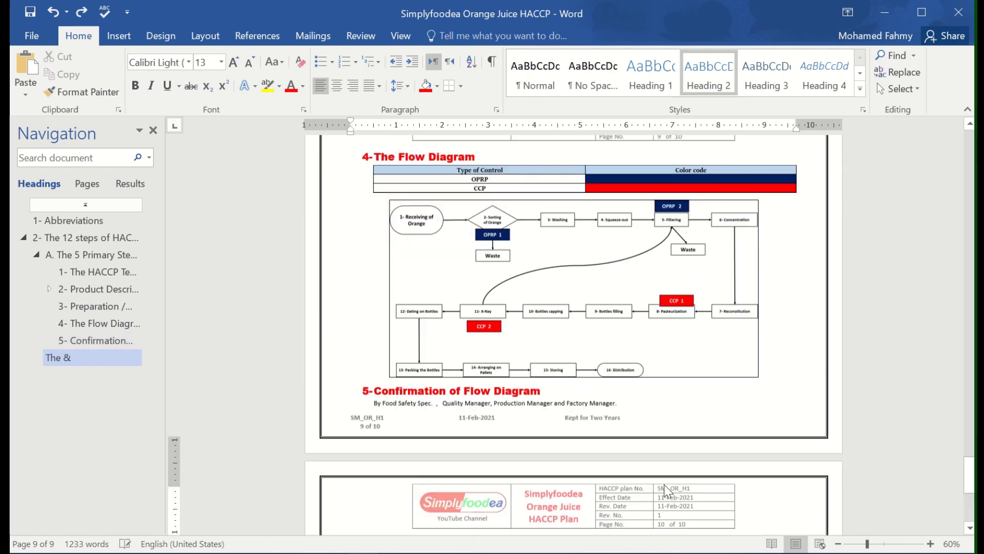
{"action": "scroll", "coordinate": [538, 479], "scroll_direction": "down", "scroll_amount": 2}
{"action": "scroll", "coordinate": [538, 479], "scroll_direction": "down", "scroll_amount": 3}
{"action": "scroll", "coordinate": [401, 517], "scroll_direction": "up", "scroll_amount": 4, "text": "ctrl"}
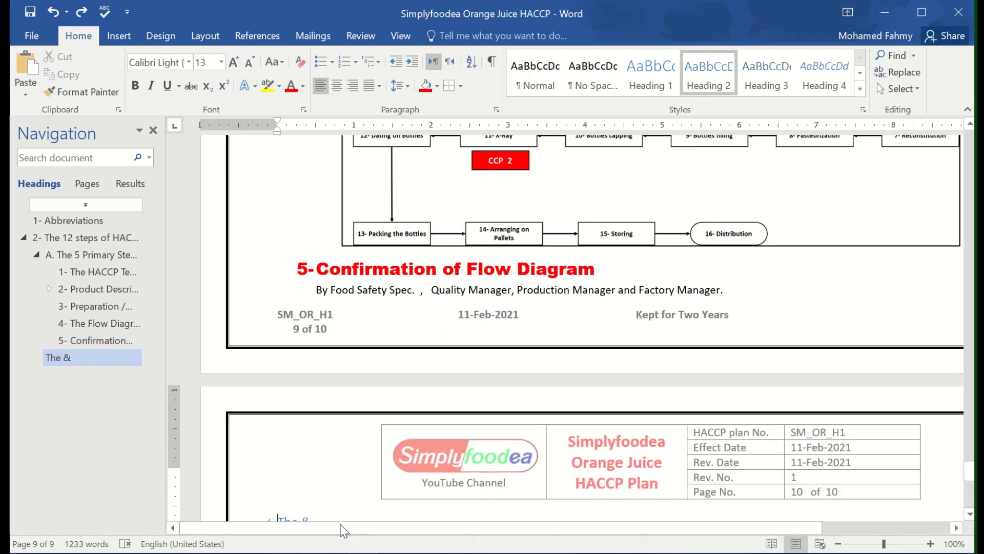
{"action": "scroll", "coordinate": [328, 461], "scroll_direction": "down", "scroll_amount": 3}
{"action": "left_click", "coordinate": [319, 410]}
Finish the heading as 'The 7 Principles of HACCP' and Format-Paint it from 'The 5'.
{"action": "key", "text": "BackSpace"}
{"action": "type", "text": "7"}
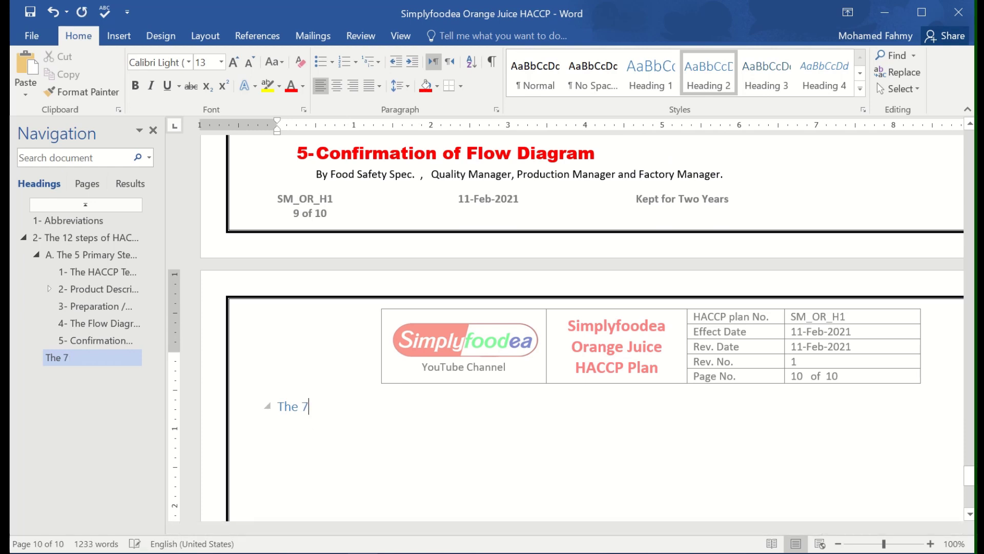
{"action": "type", "text": "Principles of HACCP"}
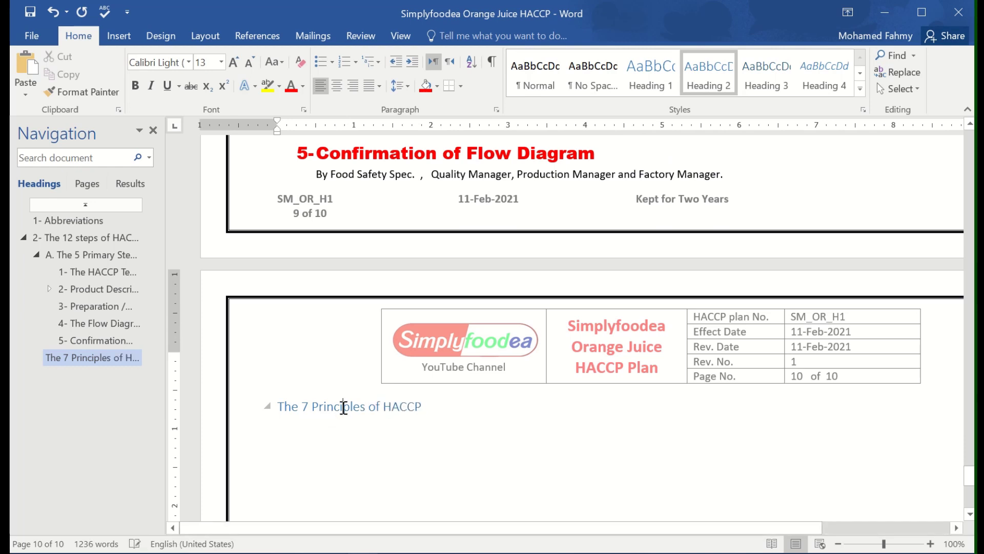
{"action": "left_click", "coordinate": [78, 255]}
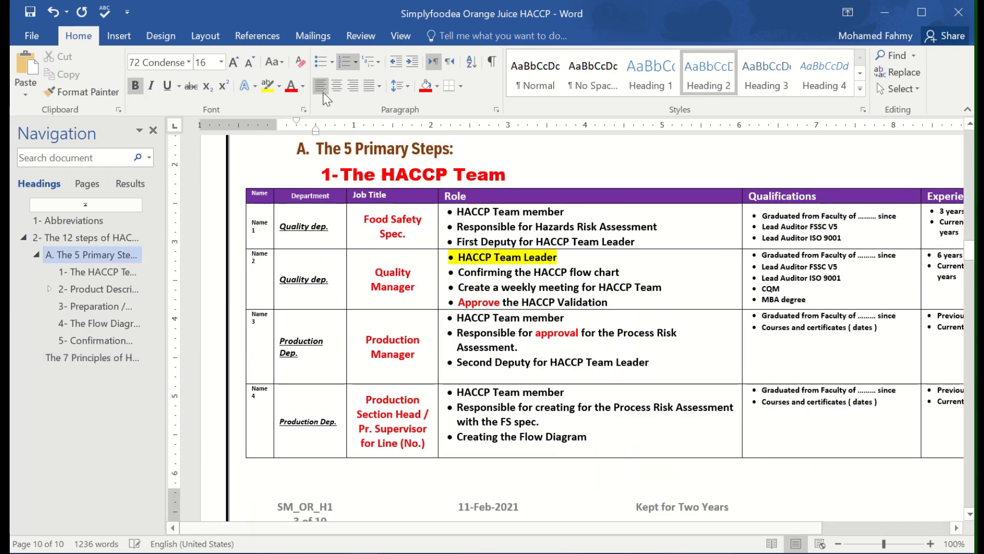
{"action": "left_click_drag", "start_coordinate": [316, 148], "coordinate": [352, 149]}
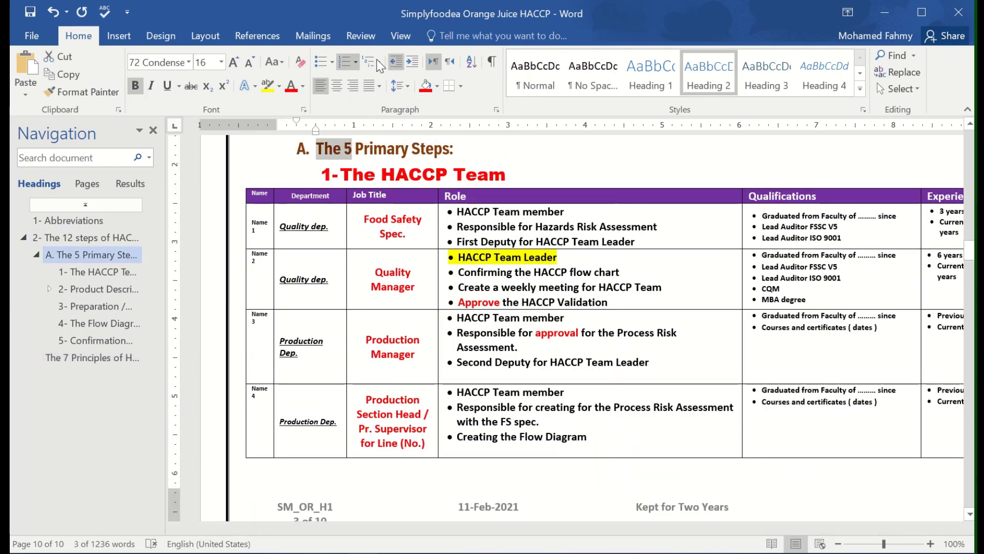
{"action": "left_click", "coordinate": [82, 91]}
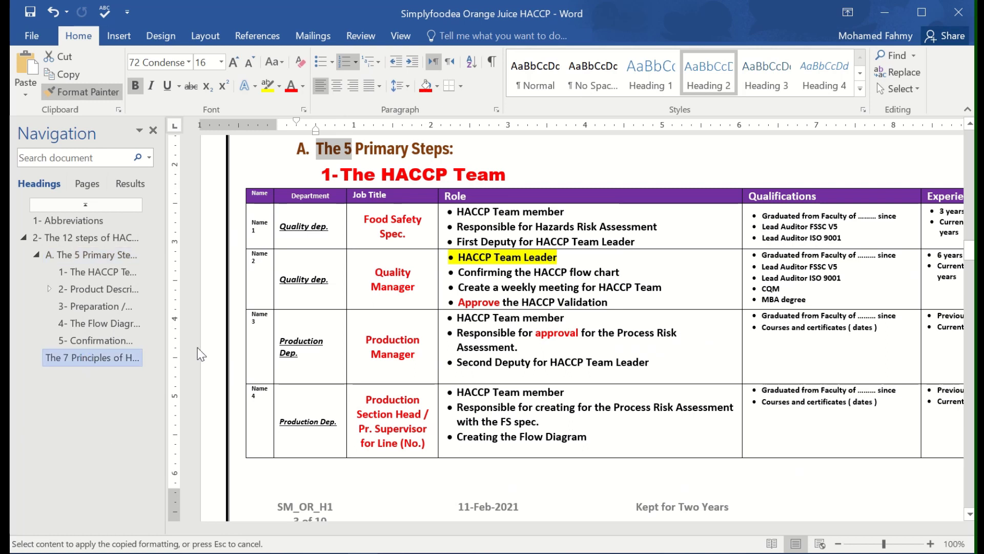
{"action": "left_click_drag", "start_coordinate": [286, 148], "coordinate": [448, 147]}
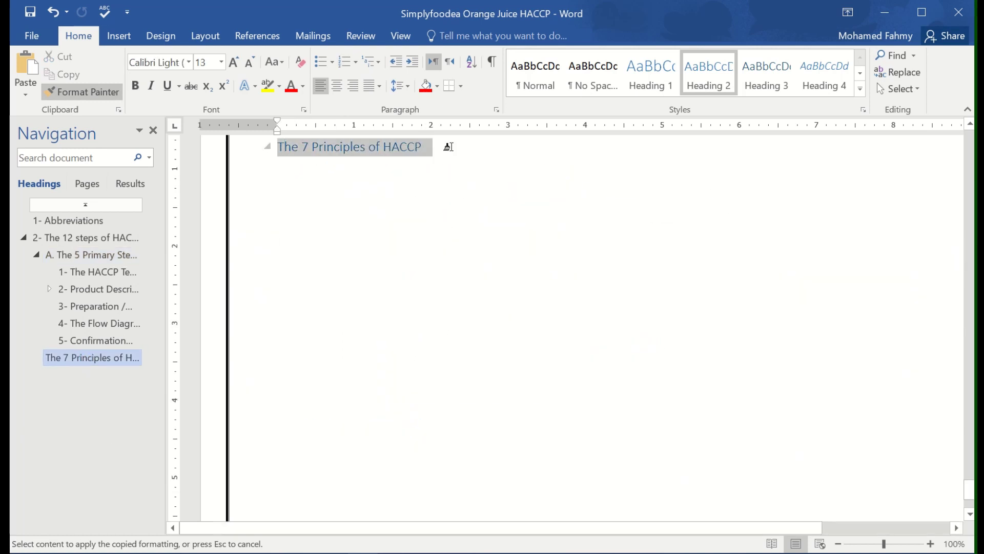
Remove the automatic '6-' numbering from The 7 Principles of HACCP heading.
{"action": "left_click", "coordinate": [344, 63]}
{"action": "left_click", "coordinate": [343, 63]}
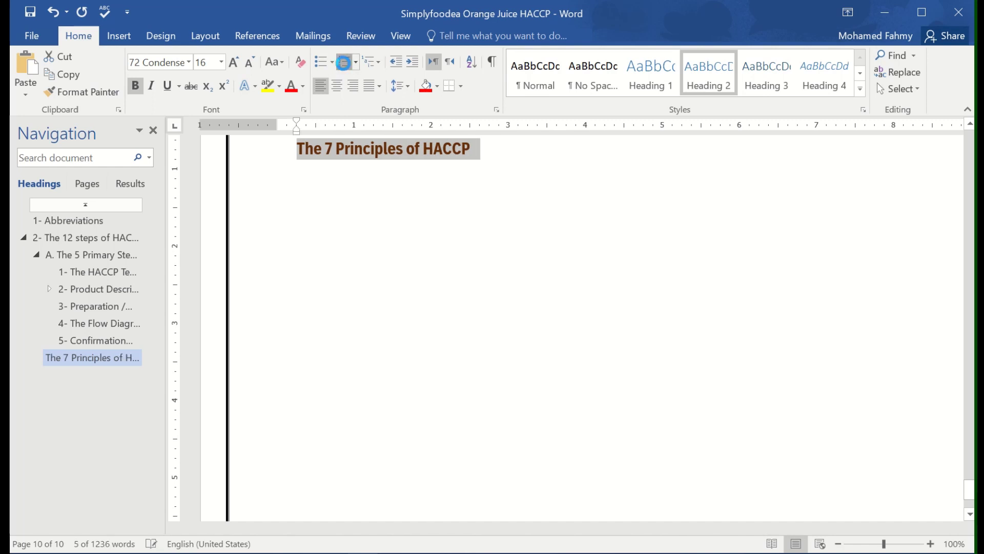
{"action": "left_click", "coordinate": [283, 147]}
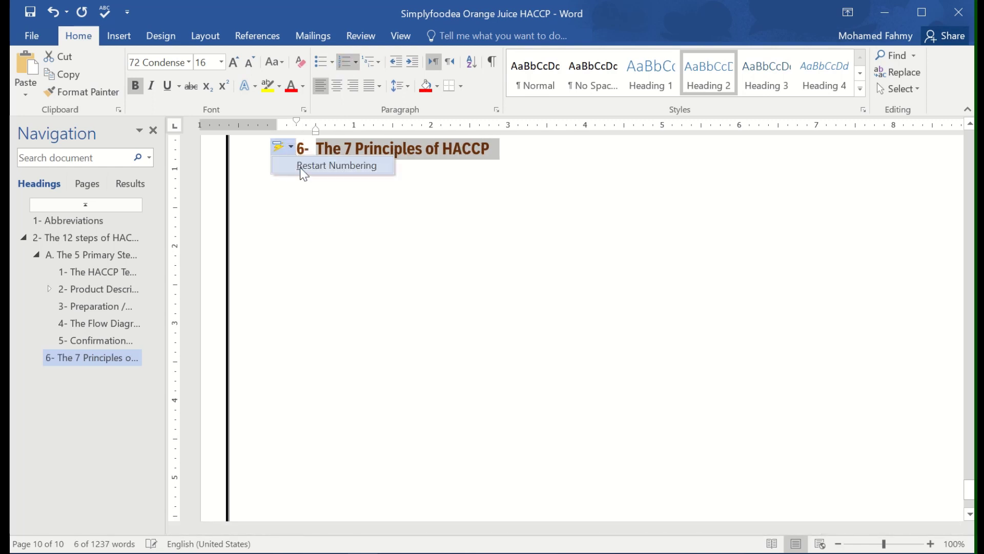
{"action": "left_click", "coordinate": [300, 167]}
{"action": "key", "text": "ctrl+z"}
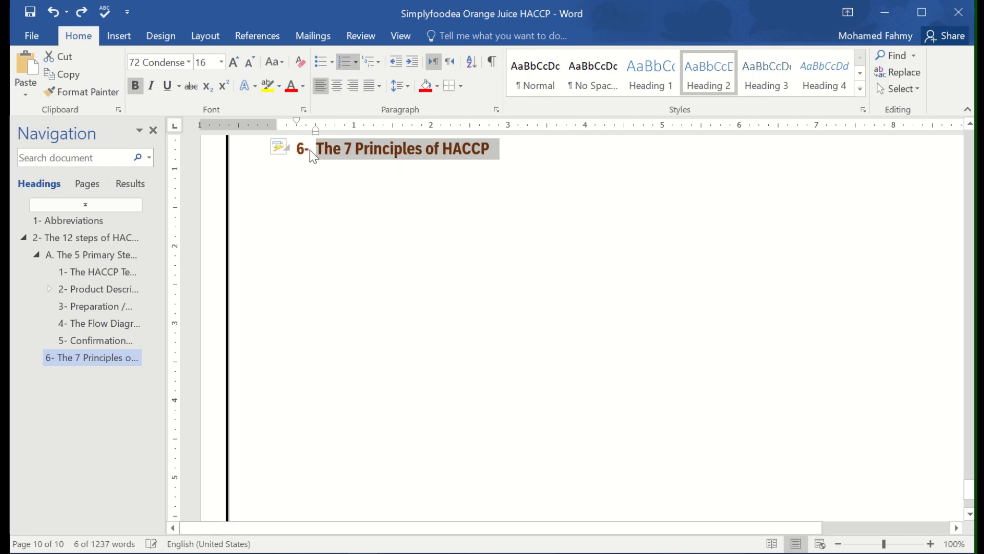
{"action": "left_click", "coordinate": [310, 151]}
{"action": "left_click", "coordinate": [345, 63]}
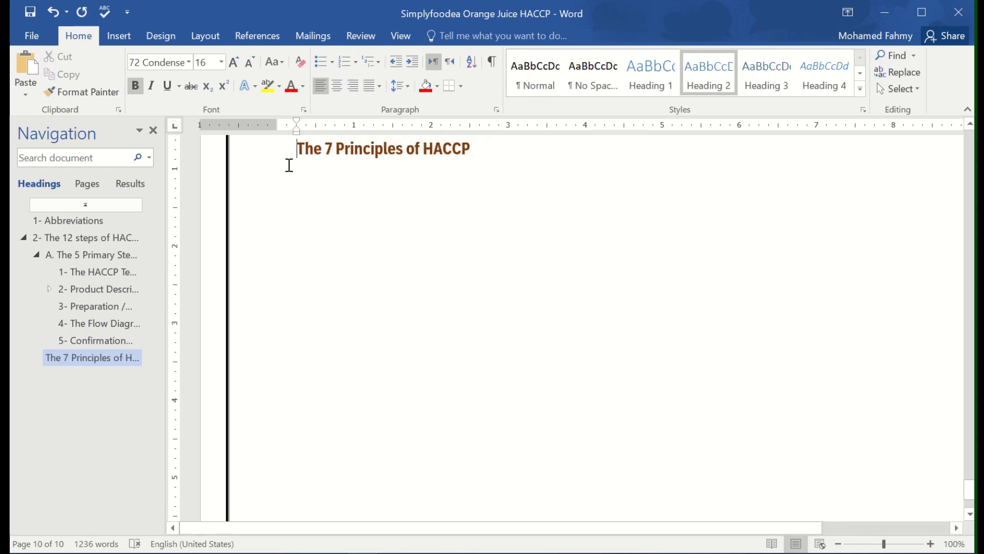
Prefix the heading with 'B.' and start an empty paragraph below it.
{"action": "mouse_move", "coordinate": [383, 149]}
{"action": "type", "text": "B."}
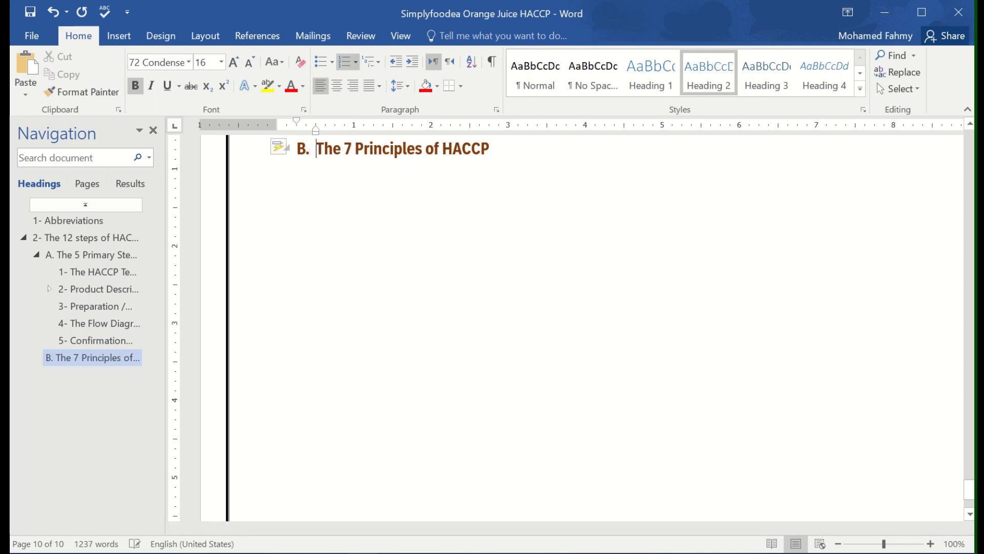
{"action": "key", "text": "ctrl+s"}
{"action": "left_click", "coordinate": [513, 146]}
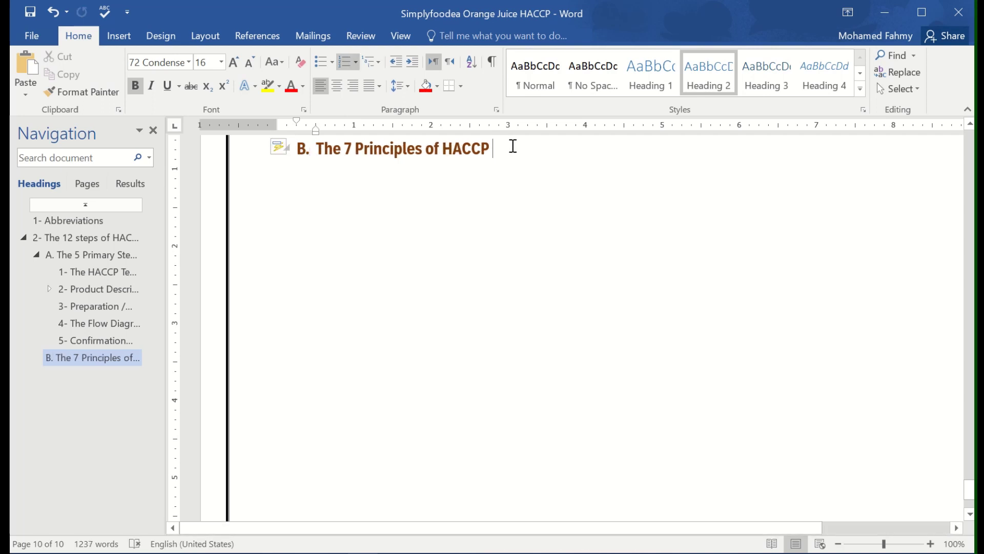
{"action": "key", "text": "Return"}
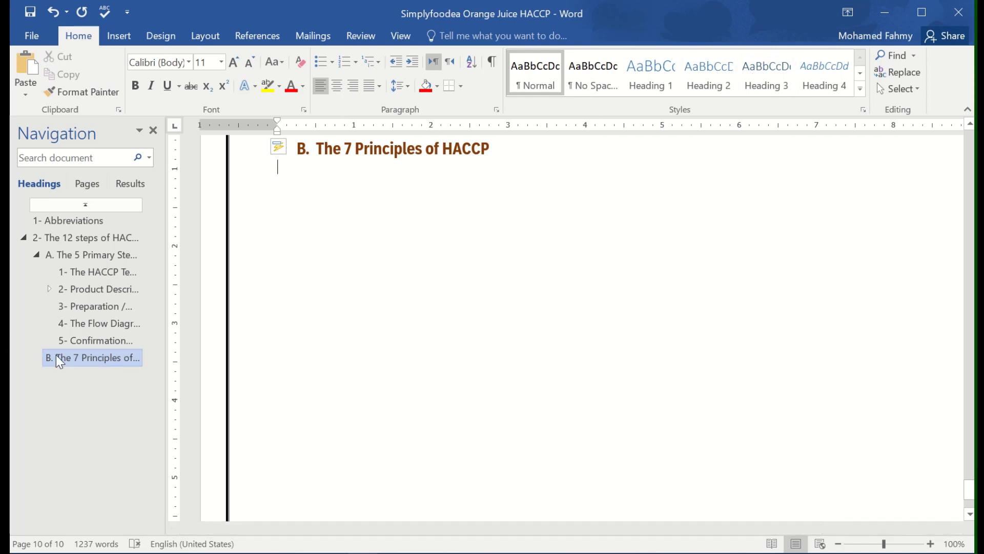
Add the Heading 3 subheading '1- Hazard Analysis' under heading B.
{"action": "left_click", "coordinate": [767, 77]}
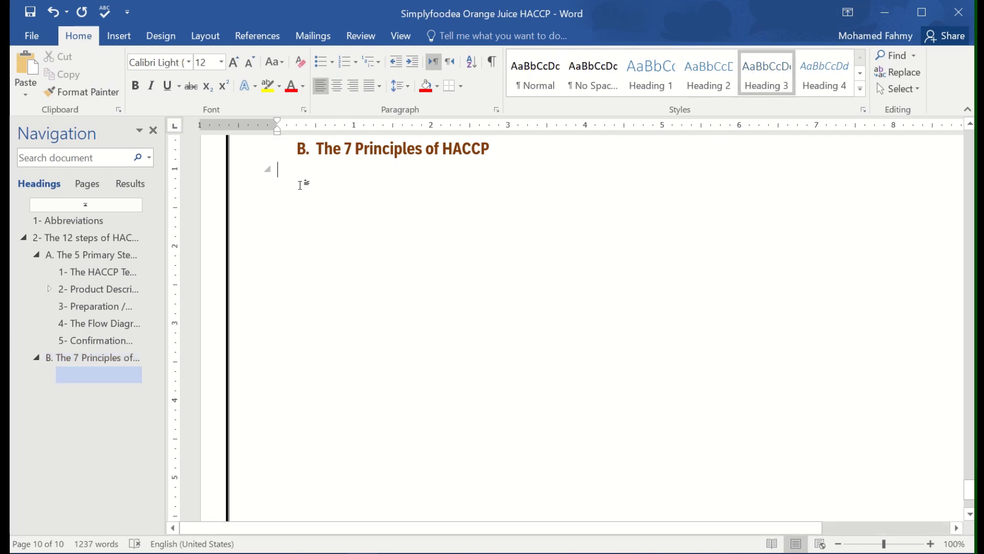
{"action": "type", "text": "1- "}
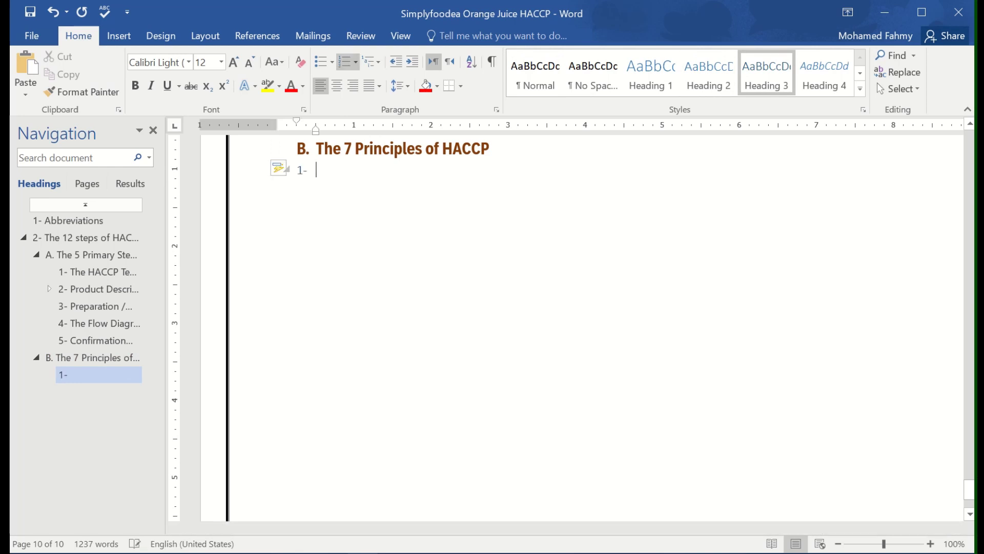
{"action": "type", "text": "Hazar"}
{"action": "type", "text": "d ANa"}
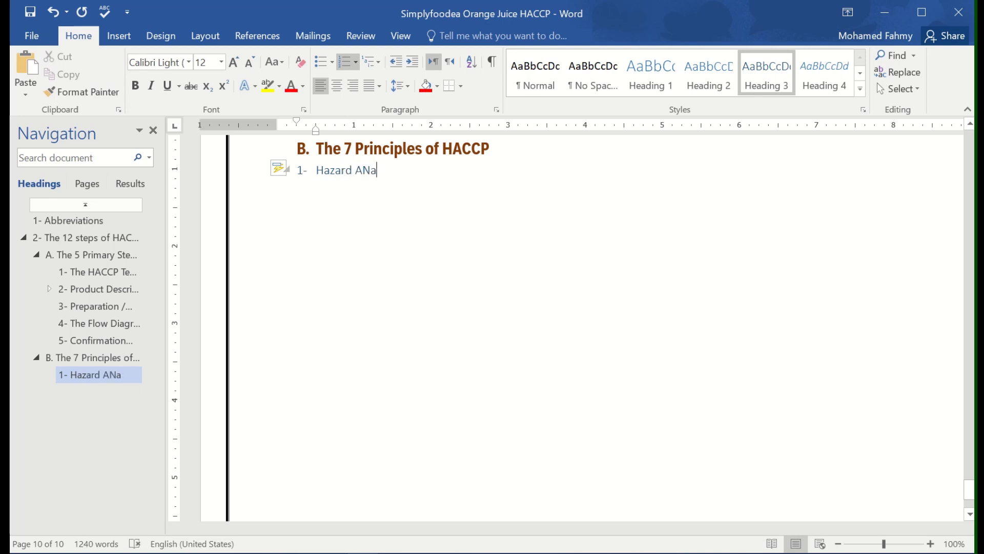
{"action": "key", "text": "BackSpace"}
{"action": "key", "text": "BackSpace"}
{"action": "type", "text": "nalysi"}
{"action": "key", "text": "Return"}
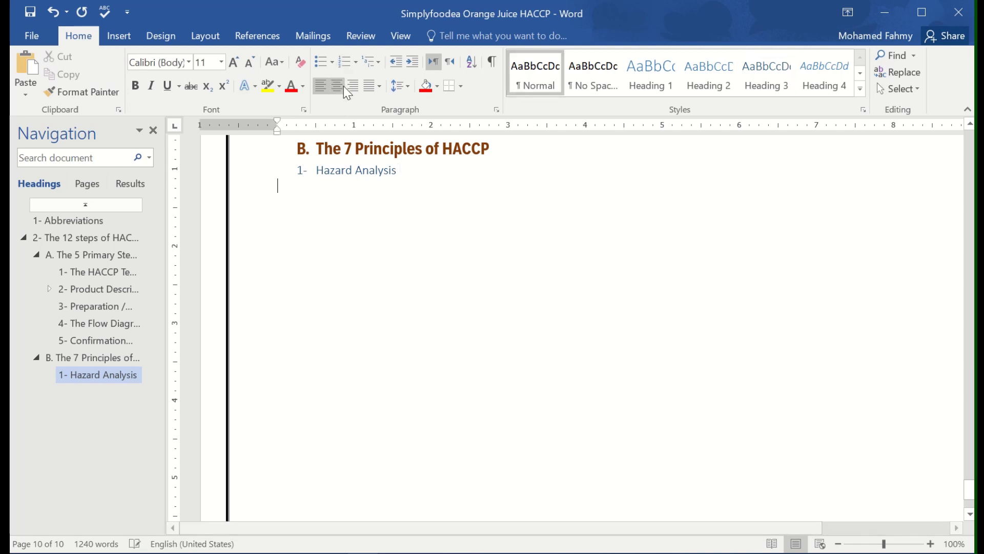
Make the next line a numbered Heading 4 list item.
{"action": "left_click", "coordinate": [822, 77]}
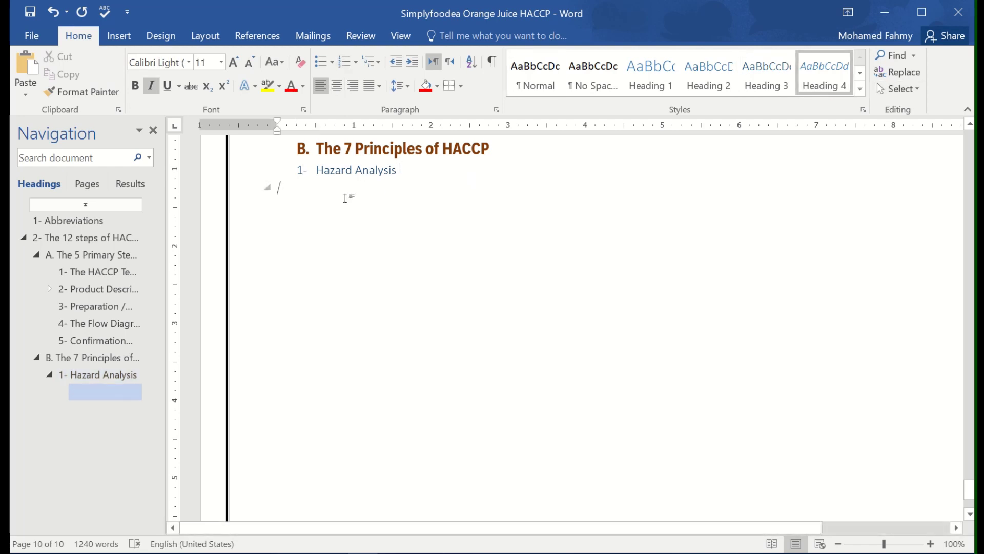
{"action": "left_click", "coordinate": [343, 68]}
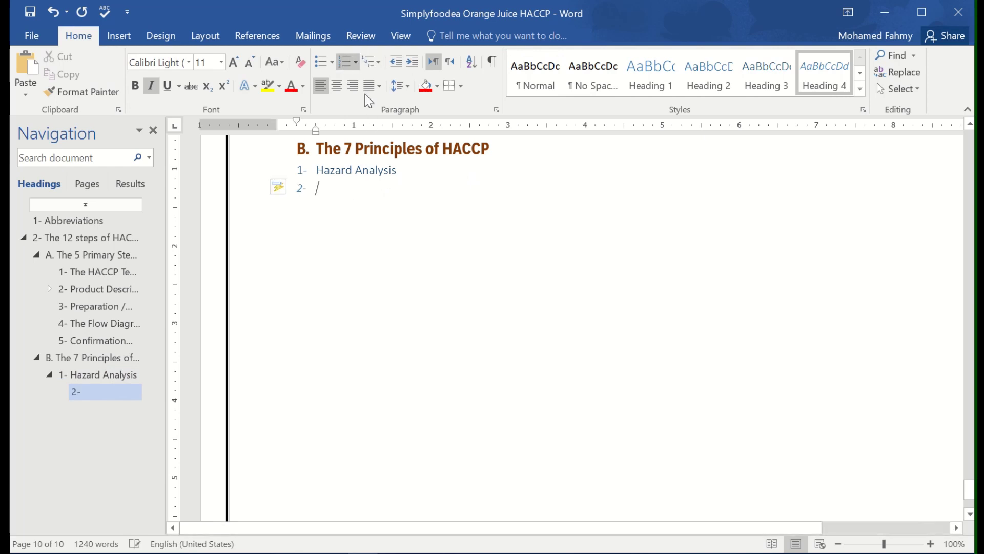
{"action": "left_click", "coordinate": [355, 58]}
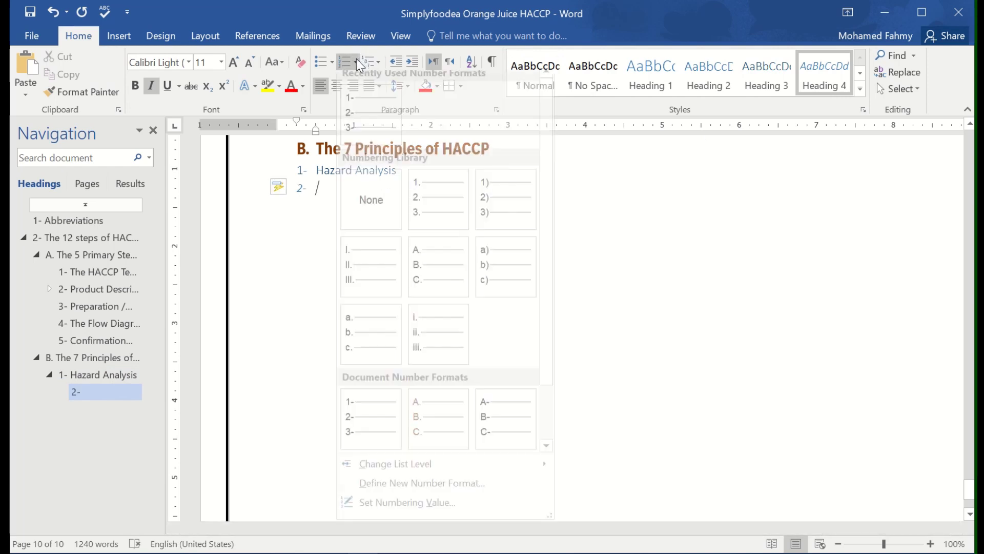
{"action": "left_click", "coordinate": [487, 274]}
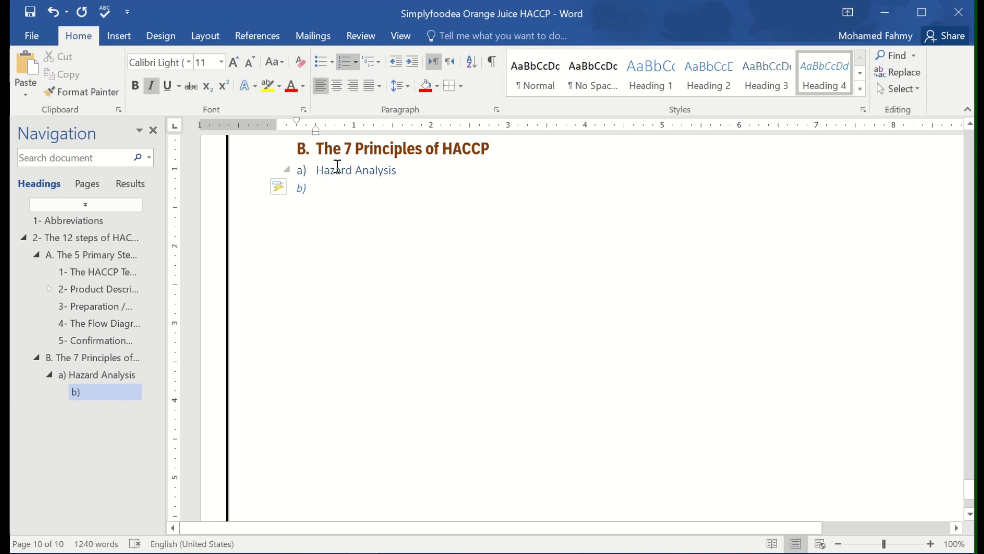
{"action": "key", "text": "ctrl+z"}
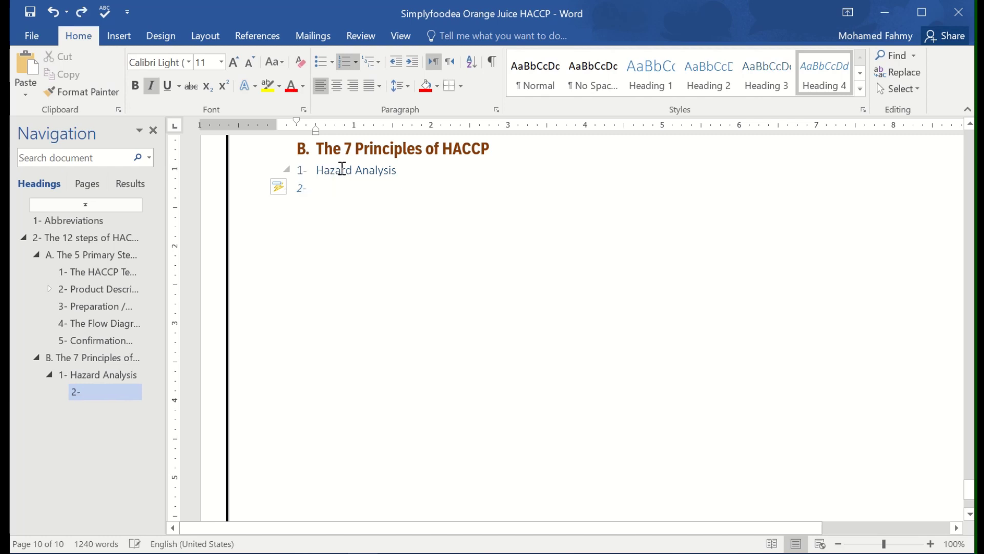
Restart the item's numbering as a) and type 'Raw Materials Hazard Analysis'.
{"action": "left_click", "coordinate": [340, 169]}
{"action": "left_click", "coordinate": [337, 190]}
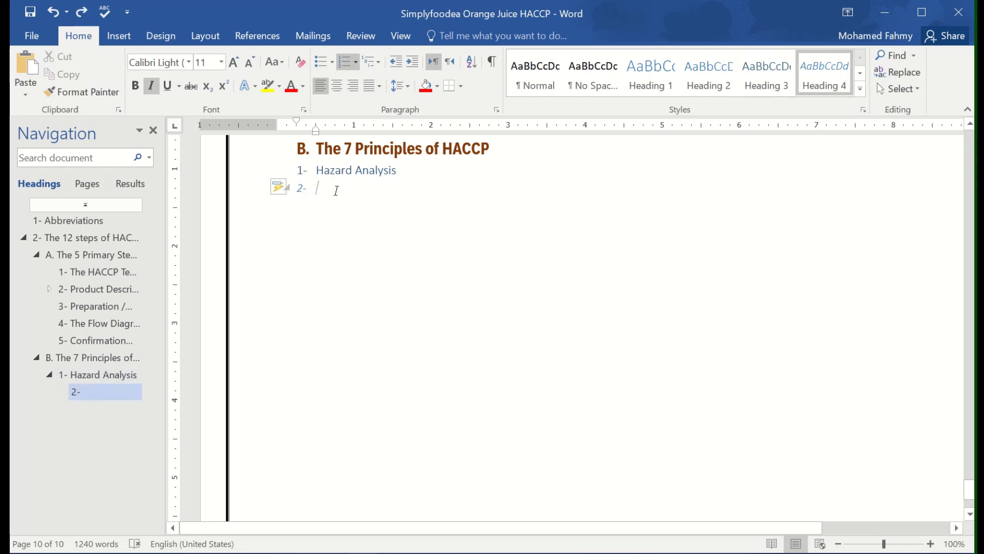
{"action": "left_click", "coordinate": [289, 187]}
{"action": "left_click", "coordinate": [302, 205]}
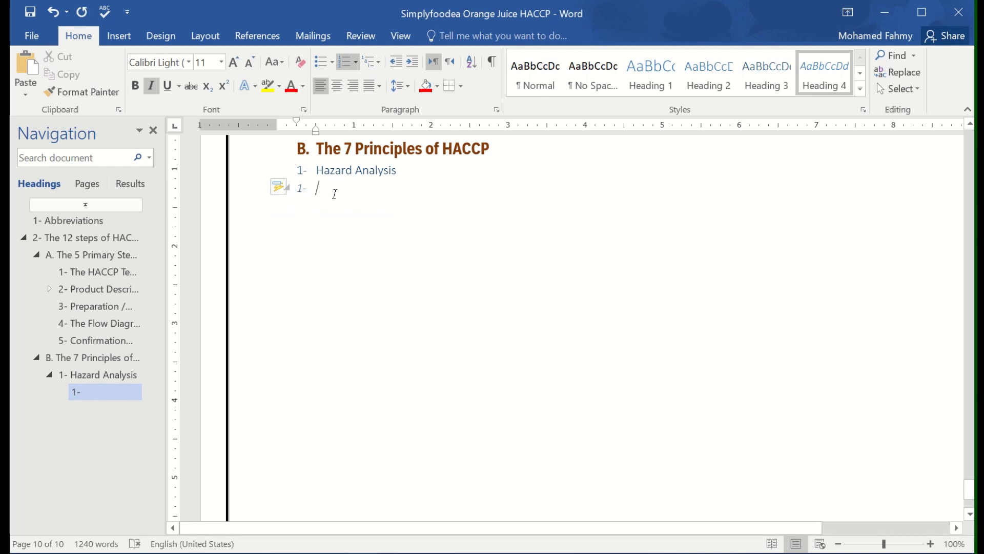
{"action": "left_click", "coordinate": [356, 62]}
{"action": "left_click", "coordinate": [376, 131]}
{"action": "type", "text": "Raw Materials"}
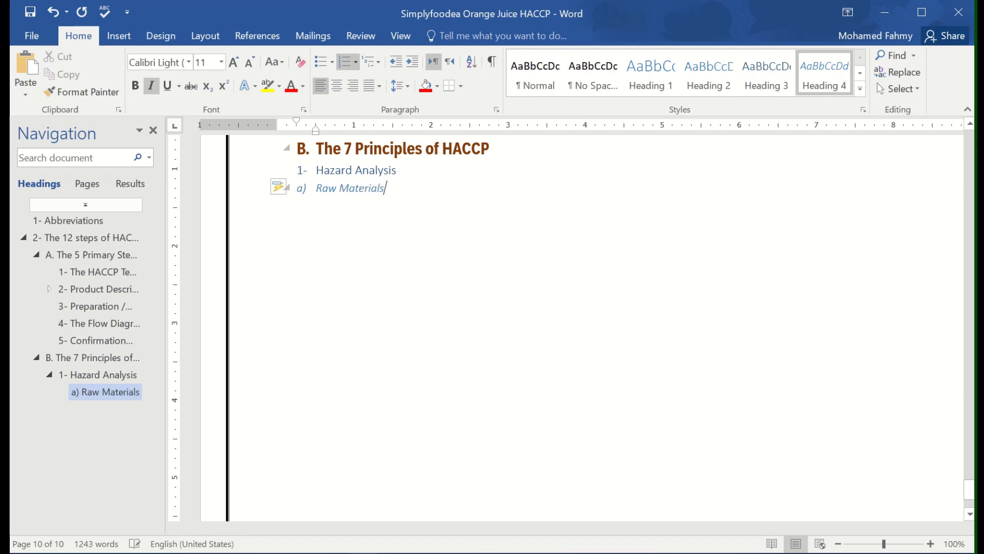
{"action": "type", "text": " Haa"}
{"action": "type", "text": "za"}
{"action": "type", "text": "rd "}
{"action": "type", "text": "Analy"}
{"action": "type", "text": "sis"}
{"action": "key", "text": "Return"}
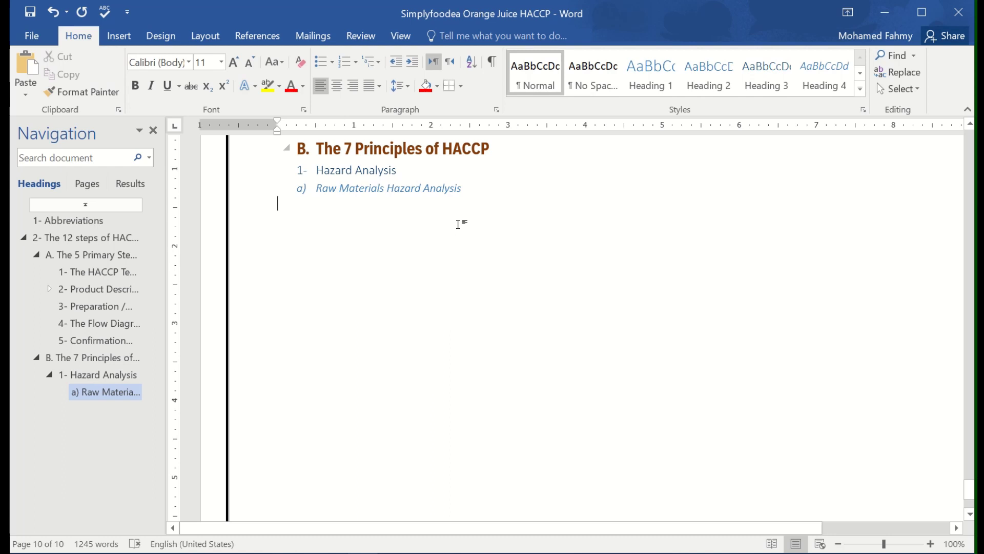
Type 'Packaging Material Hazard Analysis' and 'Process Hazard Analysis' on separate lines below Raw Materials.
{"action": "mouse_move", "coordinate": [389, 188]}
{"action": "left_click", "coordinate": [471, 191]}
{"action": "key", "text": "Return"}
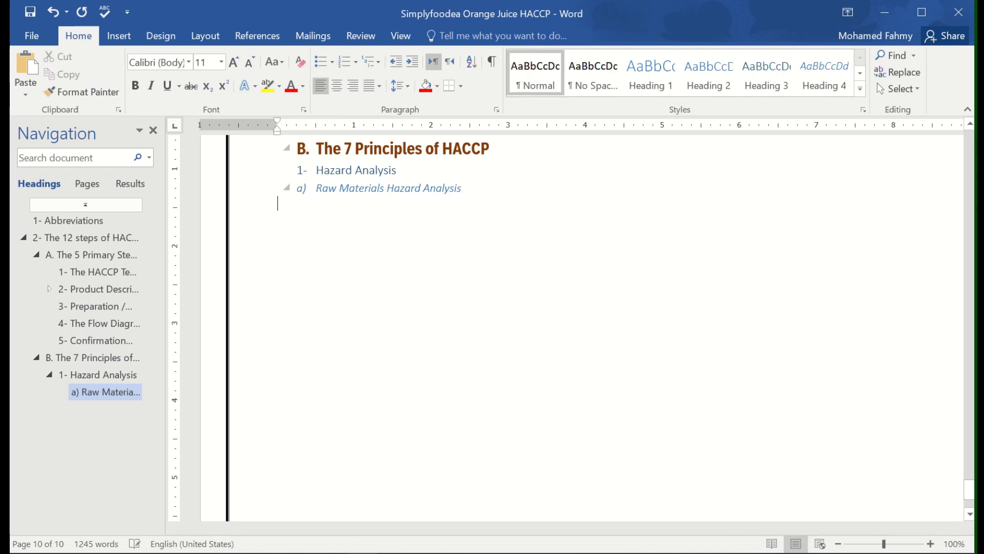
{"action": "type", "text": "b"}
{"action": "key", "text": "BackSpace"}
{"action": "type", "text": "ackaging Material"}
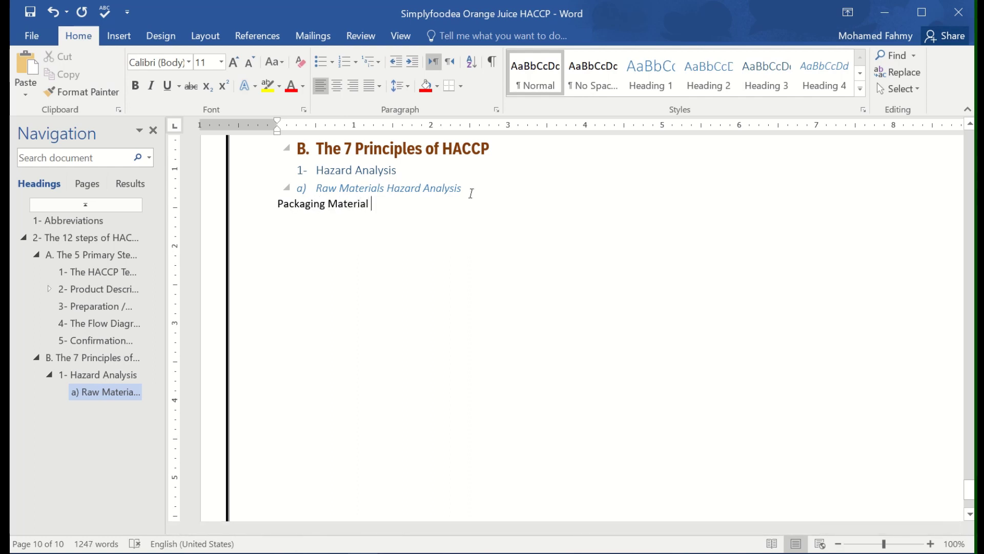
{"action": "type", "text": " Hazard "}
{"action": "type", "text": "Analysis"}
{"action": "key", "text": "Return"}
{"action": "type", "text": "Process Hazard Analysi"}
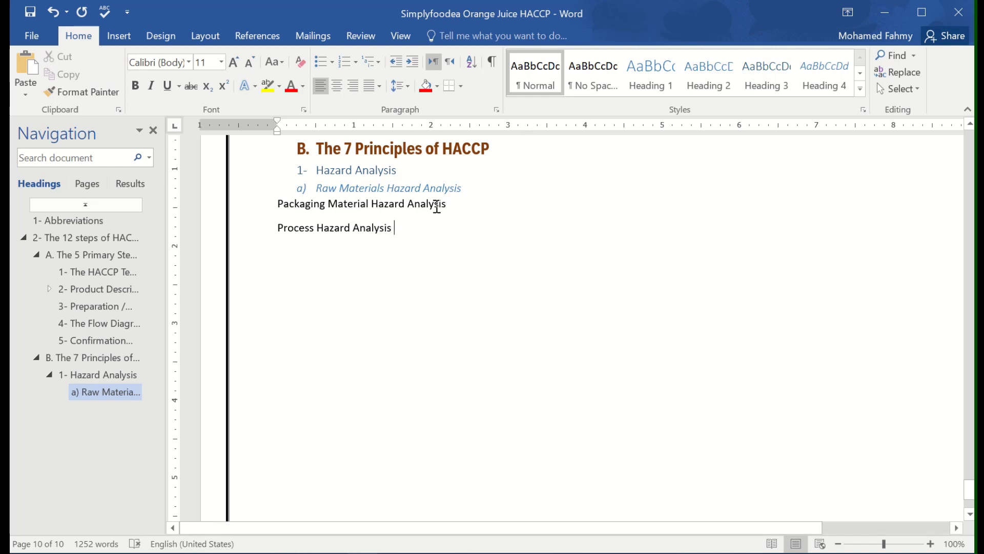
Hide the outline and apply Heading 4 to the Packaging Material and Process lines.
{"action": "left_click", "coordinate": [421, 188]}
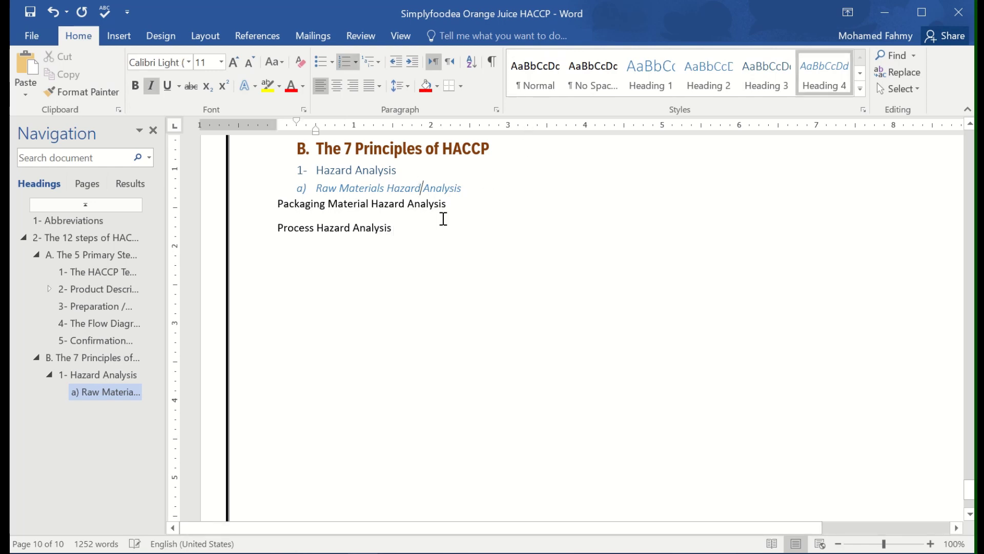
{"action": "left_click", "coordinate": [153, 130]}
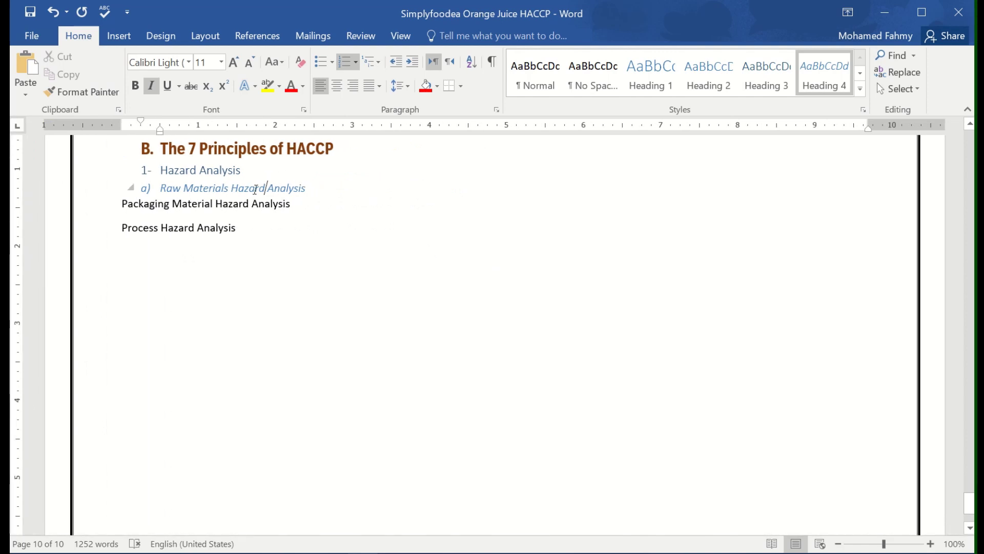
{"action": "left_click", "coordinate": [246, 204]}
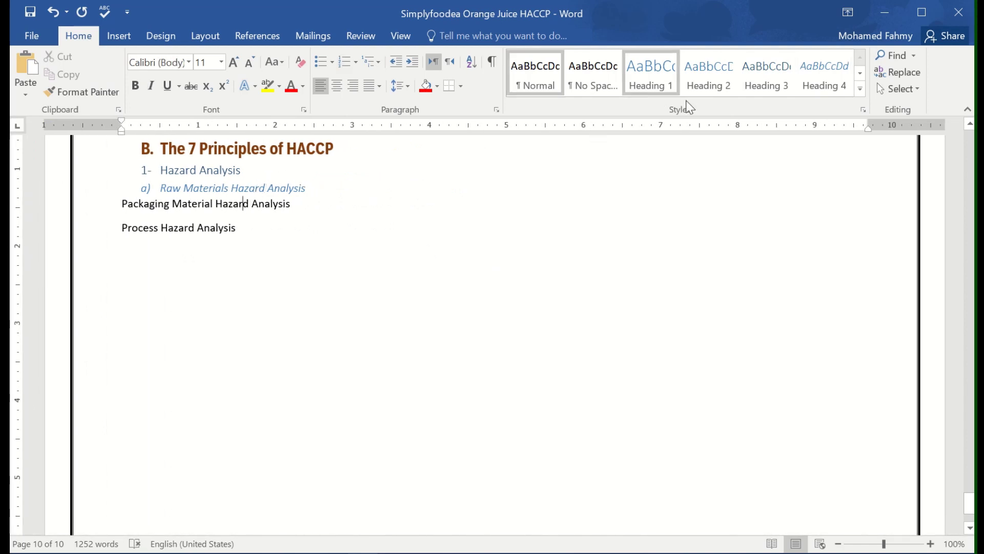
{"action": "left_click", "coordinate": [822, 88]}
{"action": "left_click", "coordinate": [204, 225]}
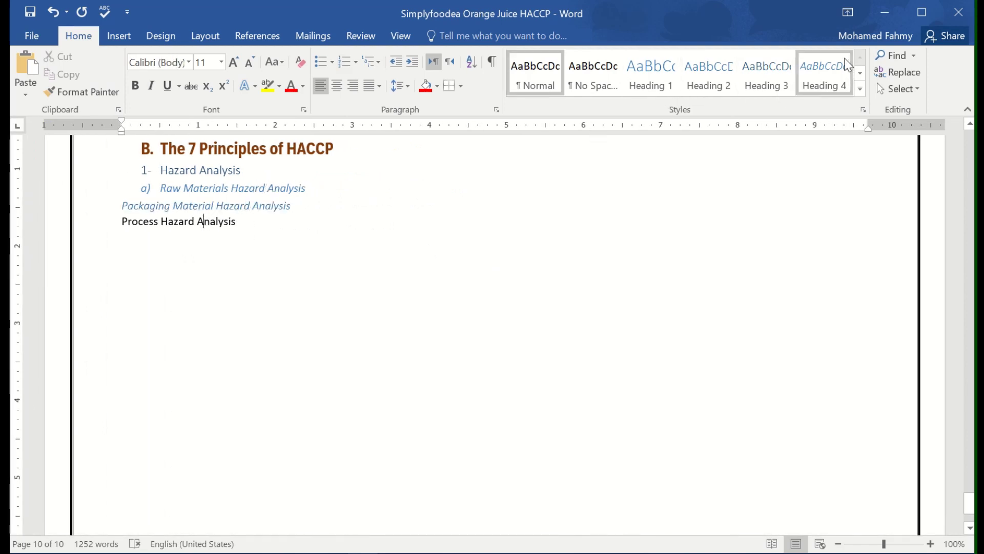
{"action": "left_click", "coordinate": [833, 77]}
Letter Packaging Material Hazard Analysis as b) and Process Hazard Analysis as c).
{"action": "left_click", "coordinate": [200, 206]}
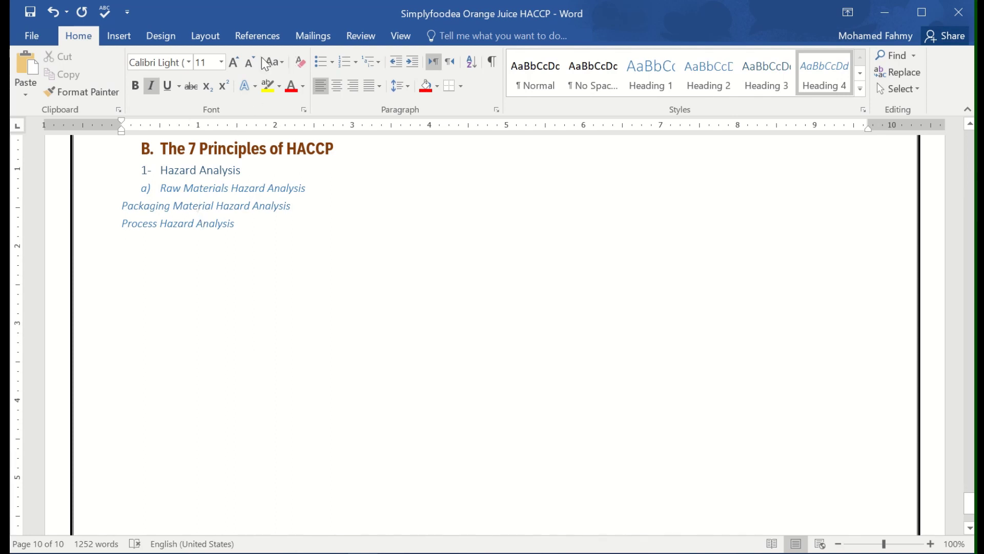
{"action": "left_click", "coordinate": [343, 61]}
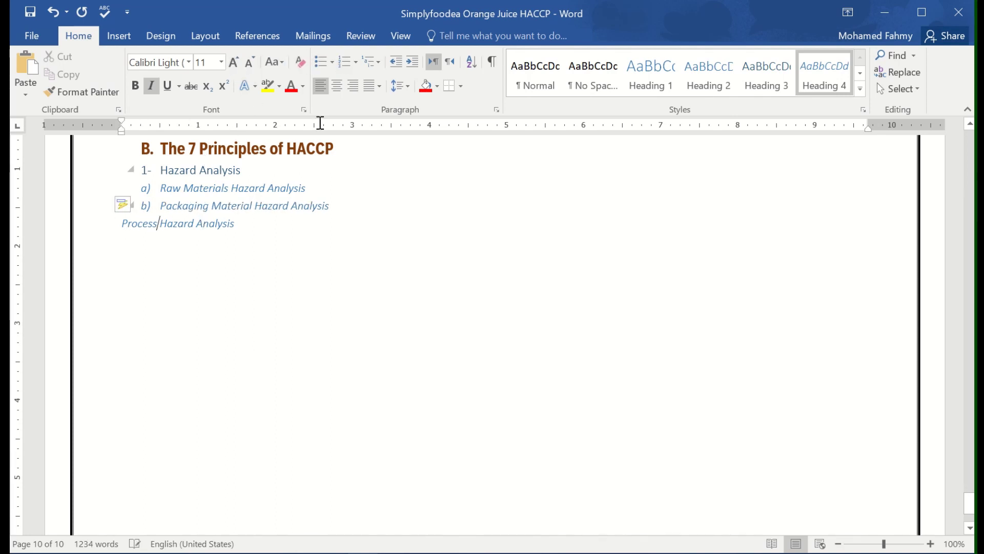
{"action": "left_click", "coordinate": [331, 61]}
{"action": "left_click", "coordinate": [566, 253]}
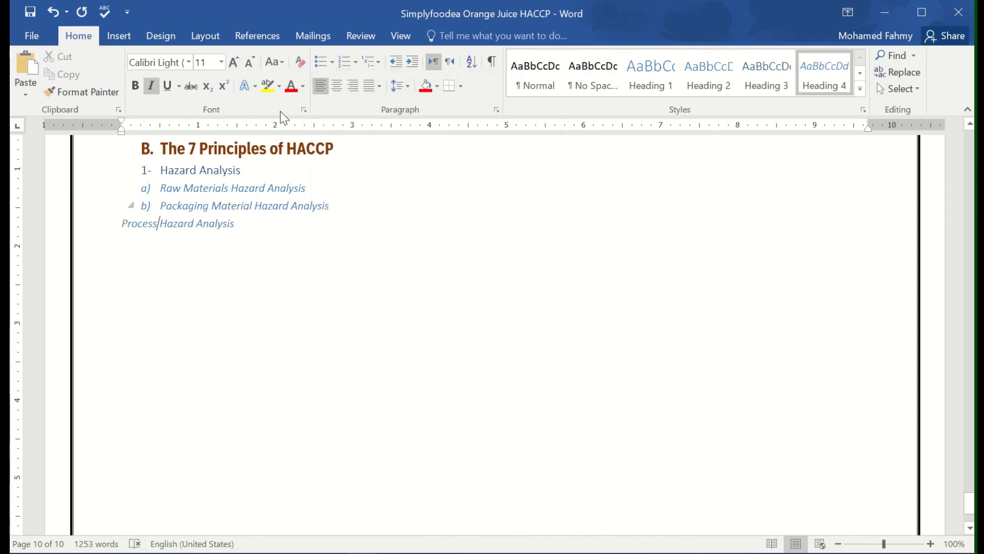
{"action": "left_click", "coordinate": [344, 65]}
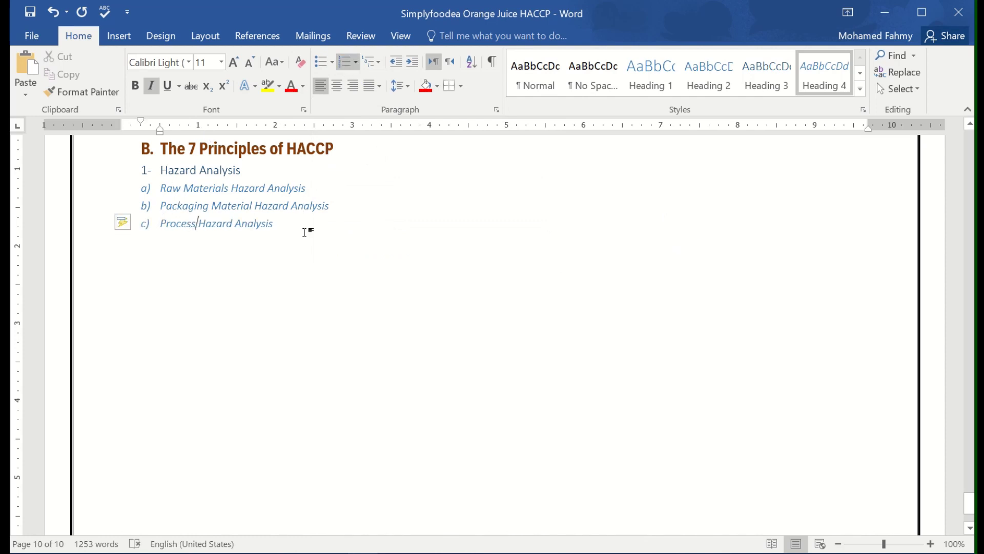
{"action": "left_click", "coordinate": [304, 232]}
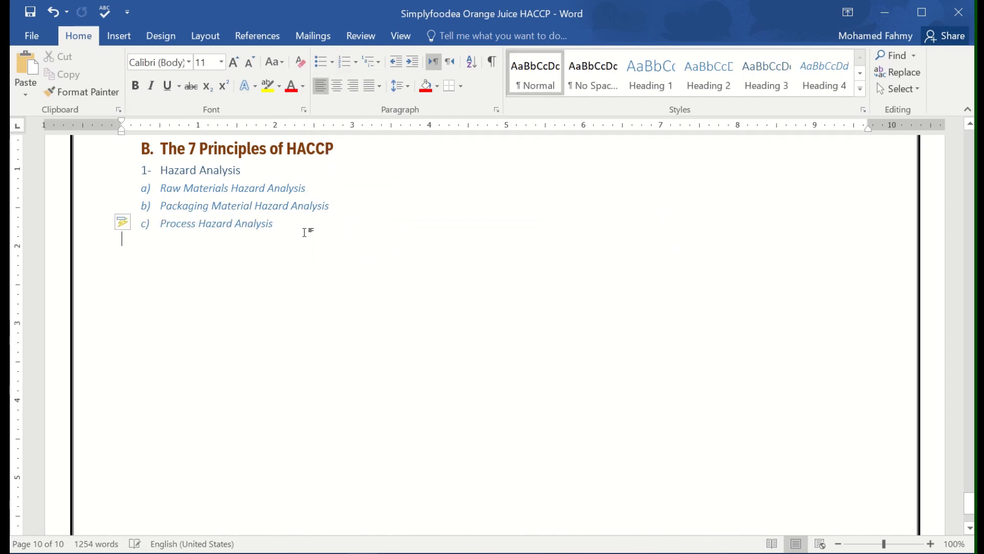
Insert a 'Risk assessment Control Measure' line directly beneath Hazard Analysis, above items a)–c).
{"action": "key", "text": "Return"}
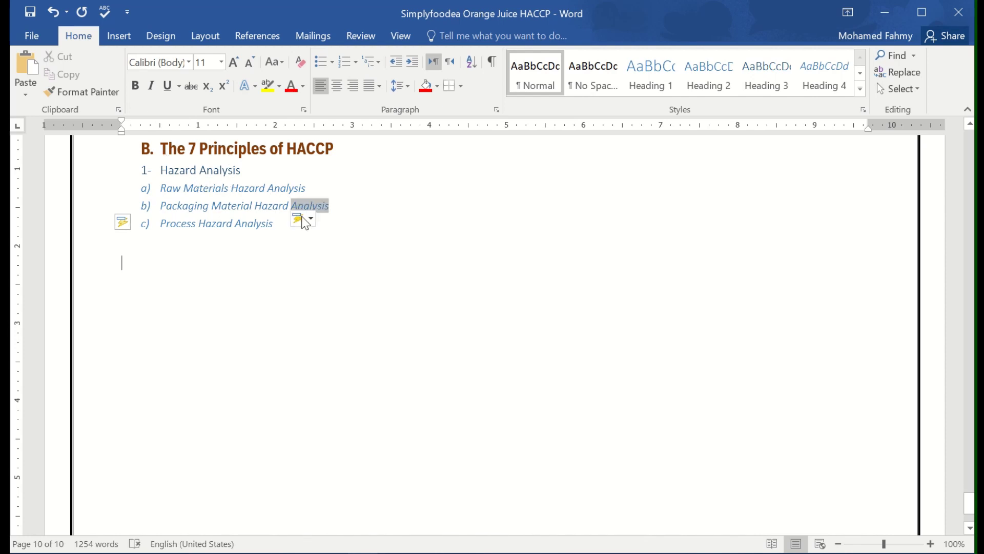
{"action": "left_click", "coordinate": [251, 172]}
{"action": "key", "text": "Return"}
{"action": "key", "text": "Return"}
{"action": "key", "text": "Return"}
{"action": "key", "text": "Return"}
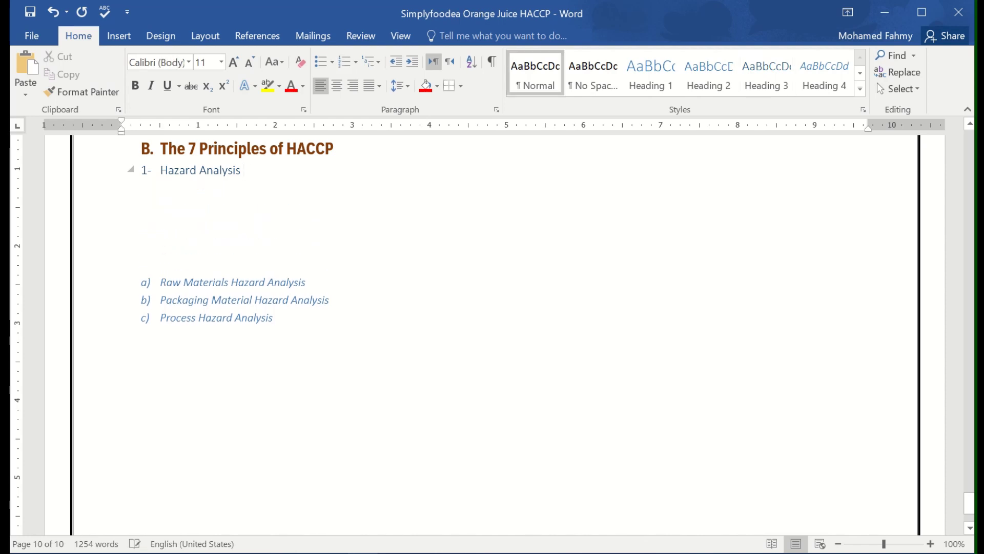
{"action": "left_click", "coordinate": [176, 208]}
{"action": "left_click", "coordinate": [174, 196]}
{"action": "type", "text": "Ris"}
{"action": "type", "text": "k assessment "}
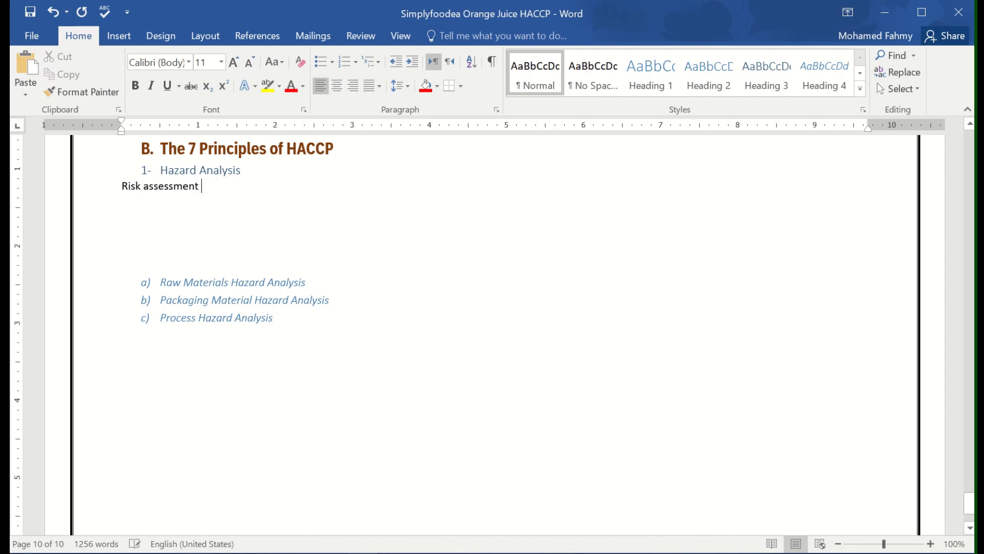
{"action": "type", "text": "Control Measure"}
{"action": "key", "text": "Return"}
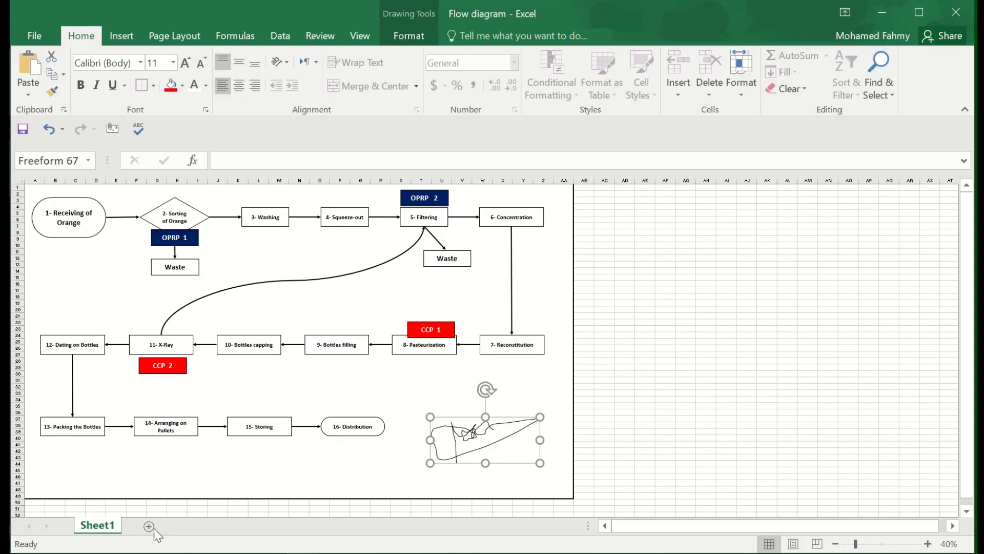
Enter a centred 'Severity' label in cell H2 of Sheet2.
{"action": "scroll", "coordinate": [240, 291], "scroll_direction": "up", "scroll_amount": 1, "text": "ctrl"}
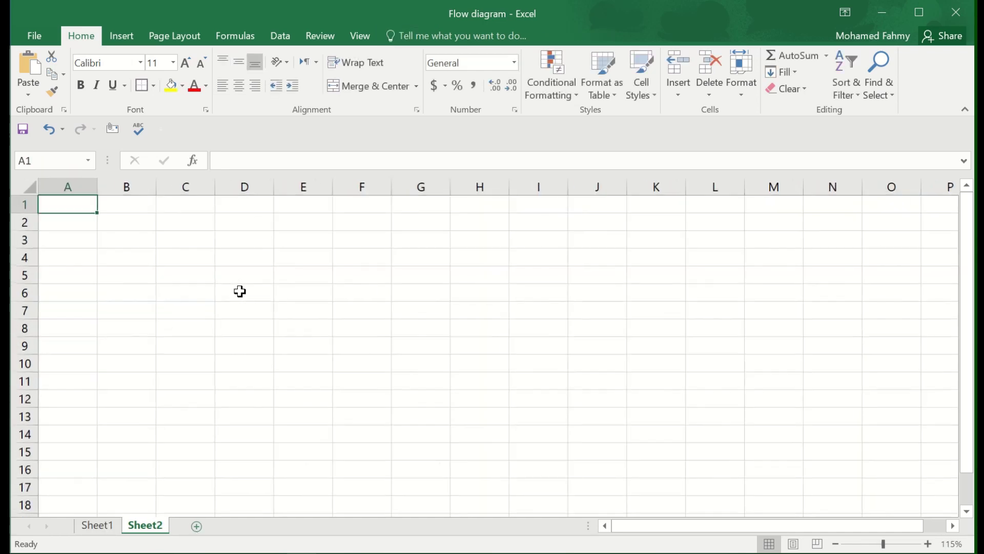
{"action": "left_click", "coordinate": [117, 241]}
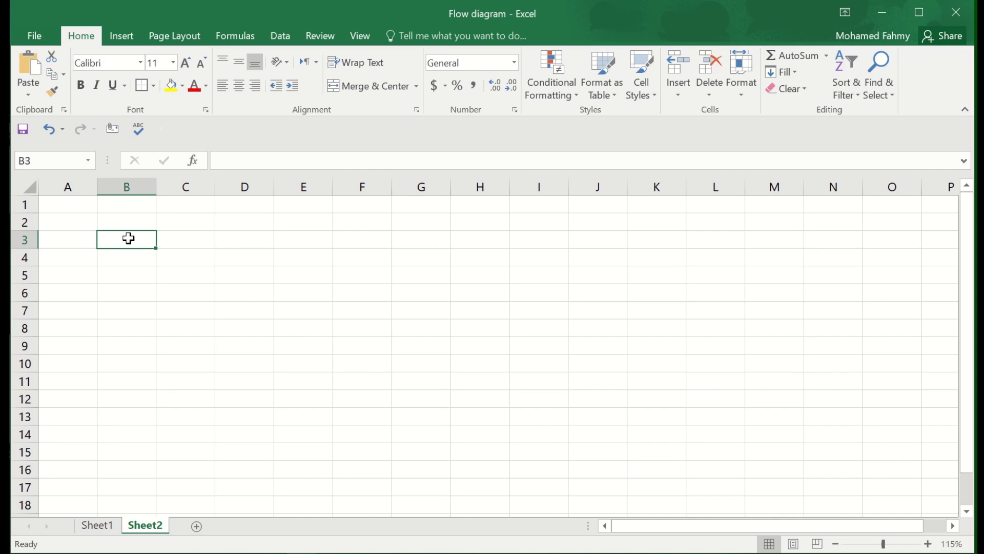
{"action": "left_click", "coordinate": [460, 220]}
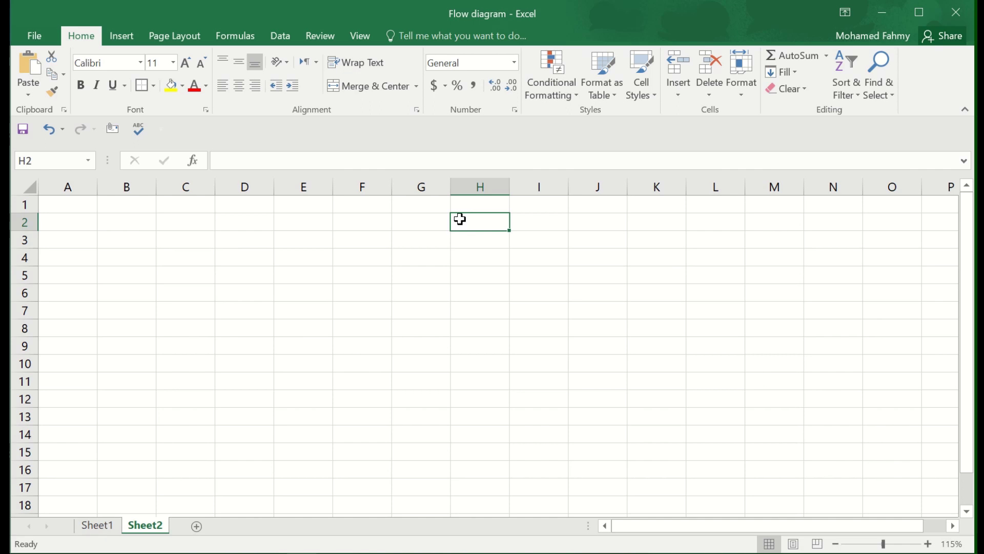
{"action": "type", "text": "Severity"}
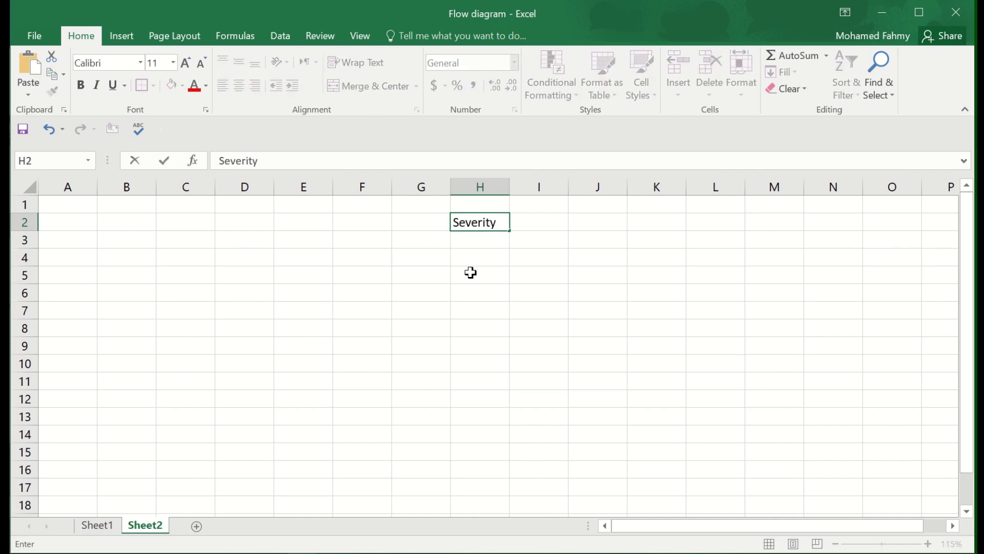
{"action": "left_click", "coordinate": [575, 389]}
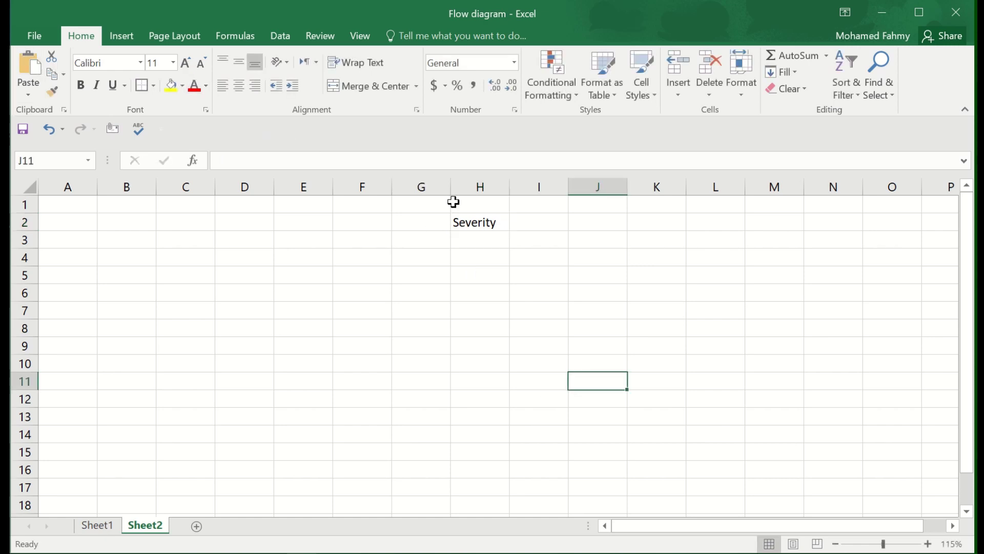
{"action": "left_click", "coordinate": [501, 224]}
{"action": "left_click", "coordinate": [239, 86]}
{"action": "key", "text": "Down"}
{"action": "key", "text": "Down"}
{"action": "key", "text": "Down"}
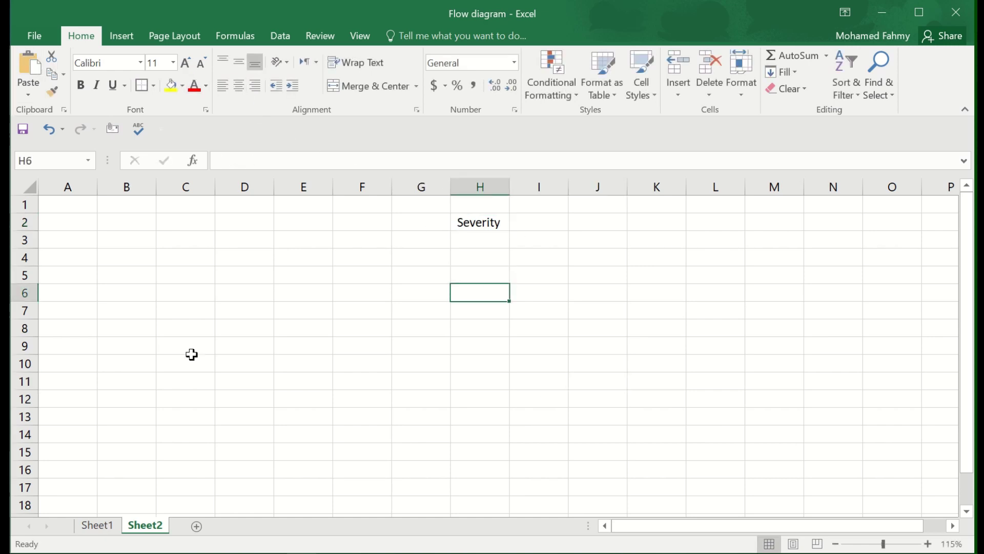
Enter 'Probability' in B8 and 'Likelyhood' in B9, widening column B to fit.
{"action": "left_click", "coordinate": [124, 329]}
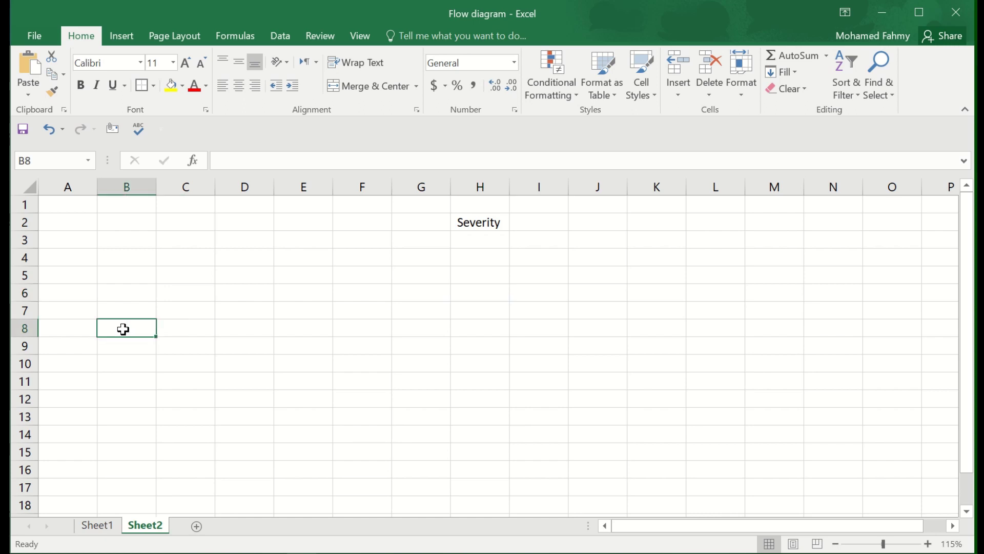
{"action": "type", "text": "Prob"}
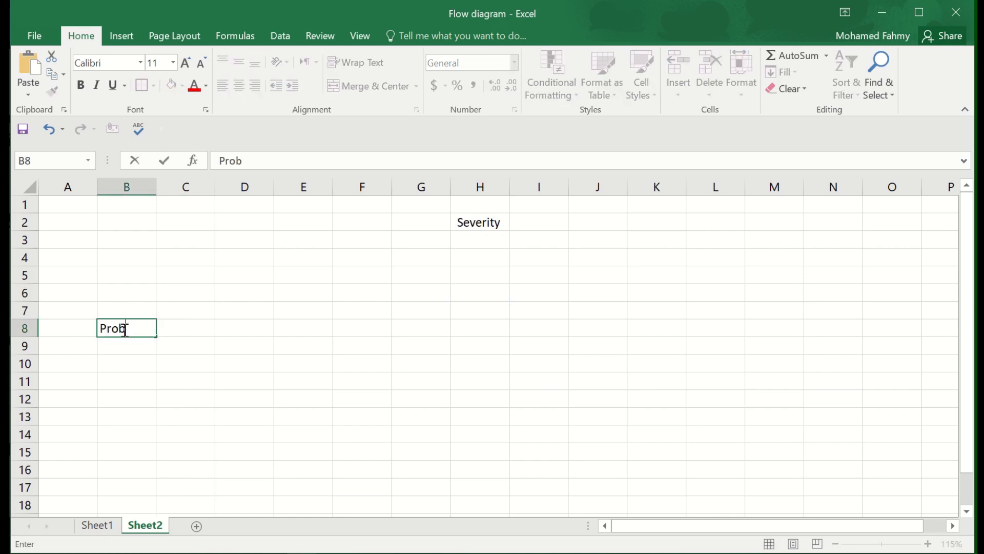
{"action": "type", "text": "ability"}
{"action": "key", "text": "Return"}
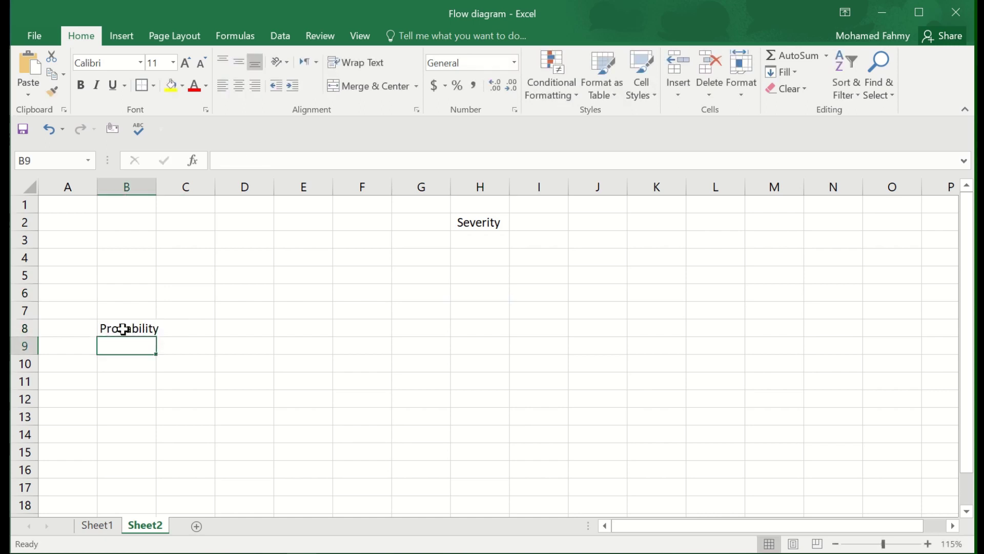
{"action": "type", "text": "Likelyhood"}
{"action": "left_click", "coordinate": [305, 339]}
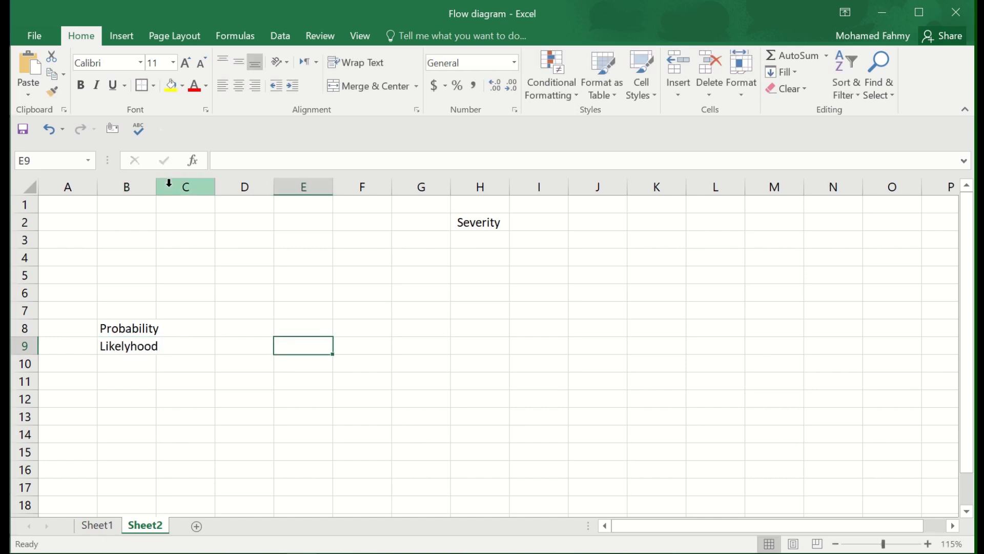
{"action": "left_click_drag", "start_coordinate": [156, 186], "coordinate": [167, 186]}
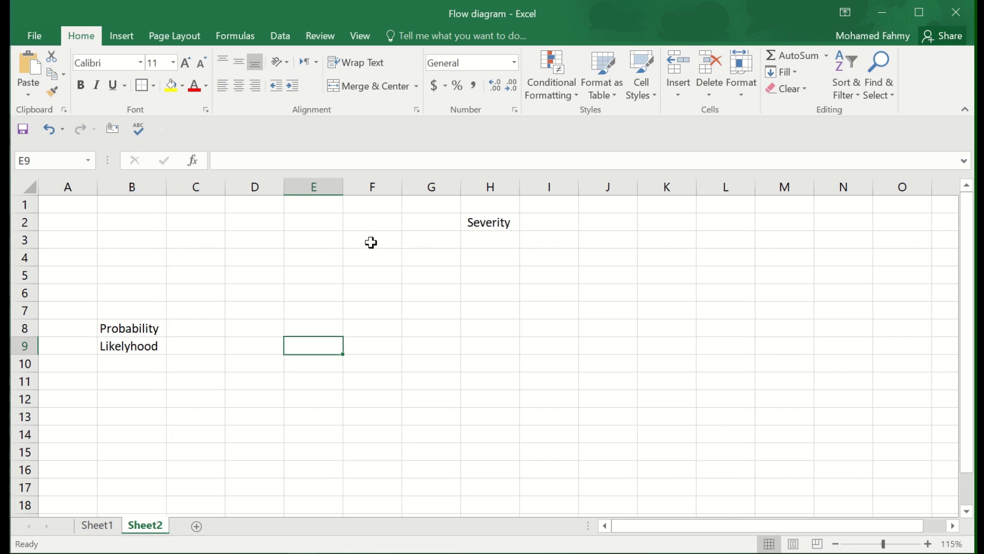
Enter severity scores 1 to 5 across E4:I4.
{"action": "left_click", "coordinate": [303, 260]}
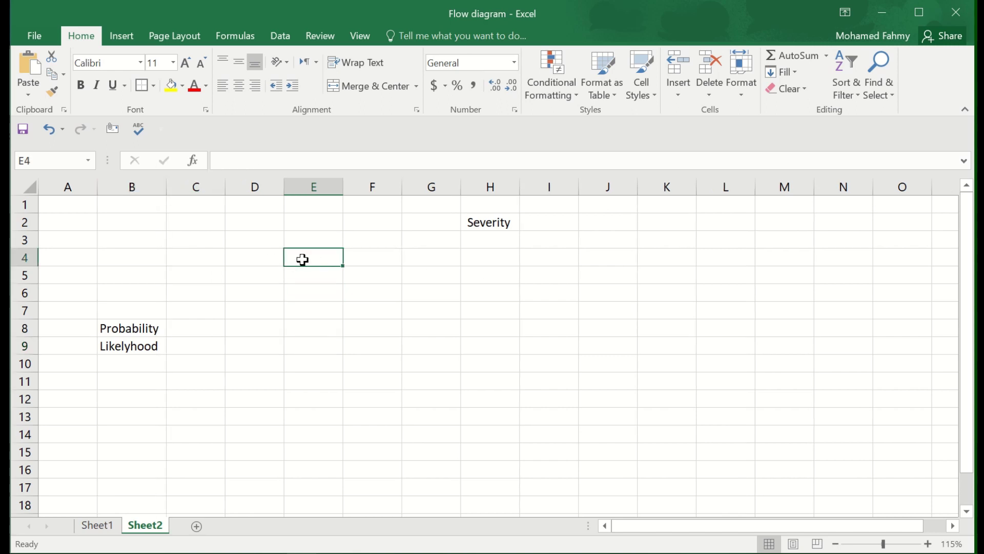
{"action": "type", "text": "1"}
{"action": "key", "text": "Tab"}
{"action": "type", "text": "2"}
{"action": "key", "text": "Tab"}
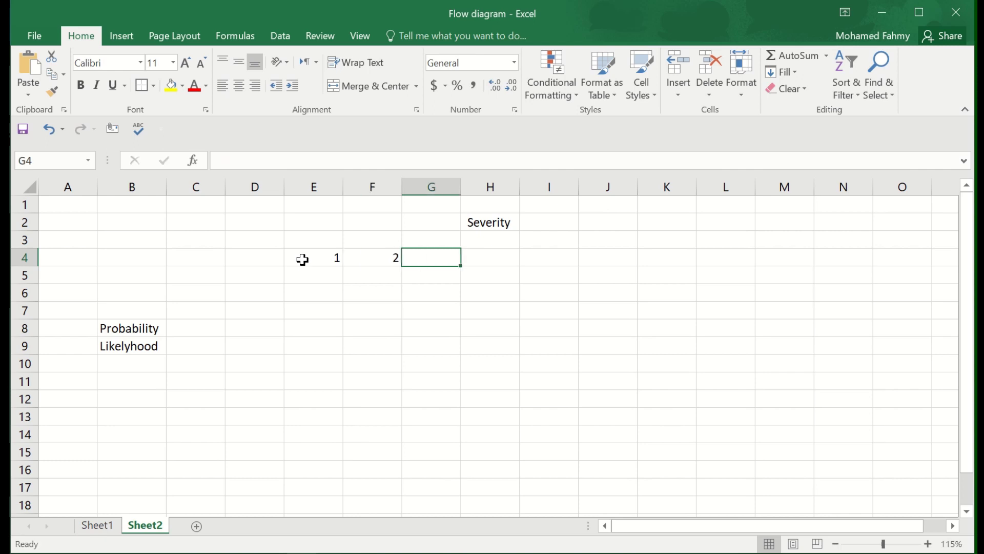
{"action": "type", "text": "4"}
{"action": "key", "text": "Tab"}
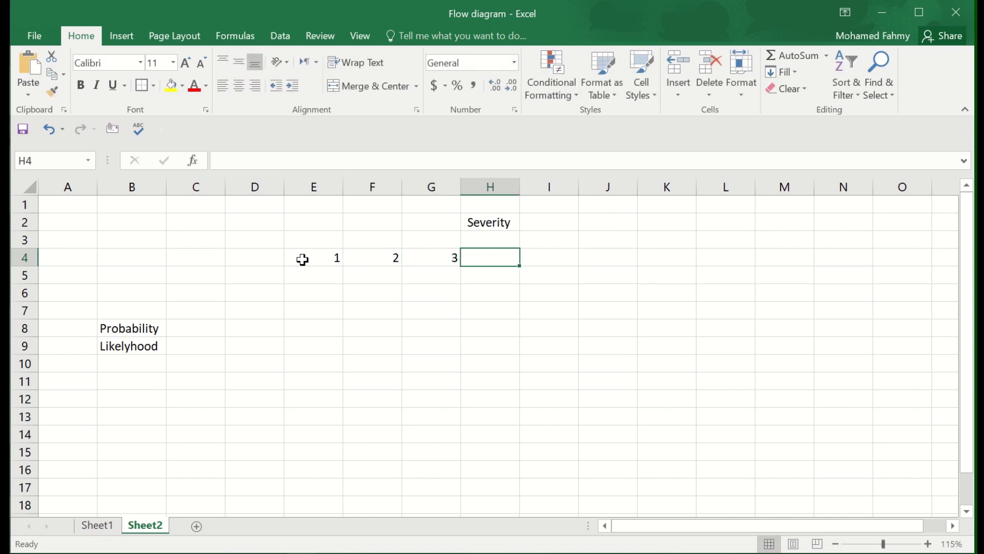
{"action": "type", "text": "4"}
{"action": "key", "text": "Tab"}
{"action": "type", "text": "5"}
{"action": "key", "text": "Tab"}
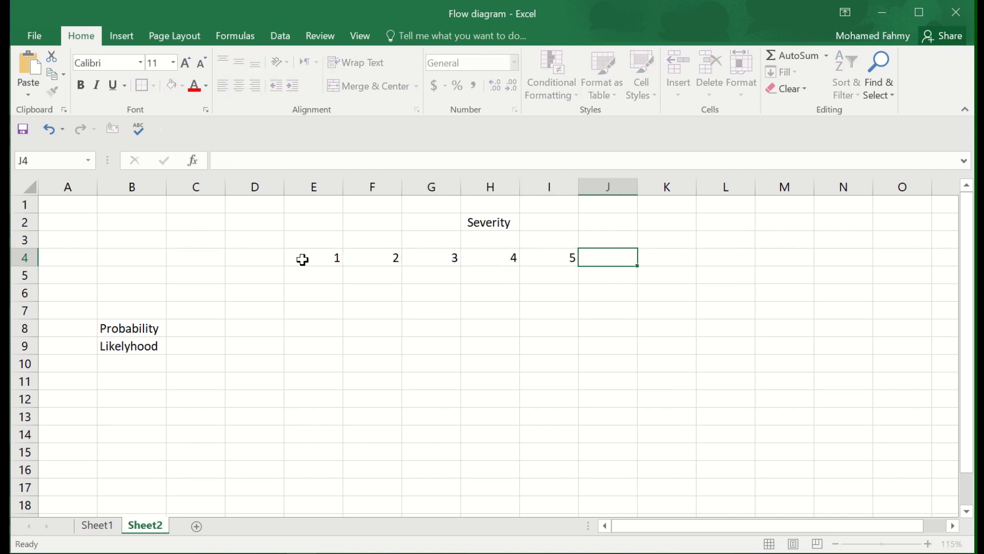
Label E3:I3 Negligible, Minor, Moderate, Major, Extreme, correcting the Extreme typo.
{"action": "left_click", "coordinate": [314, 242]}
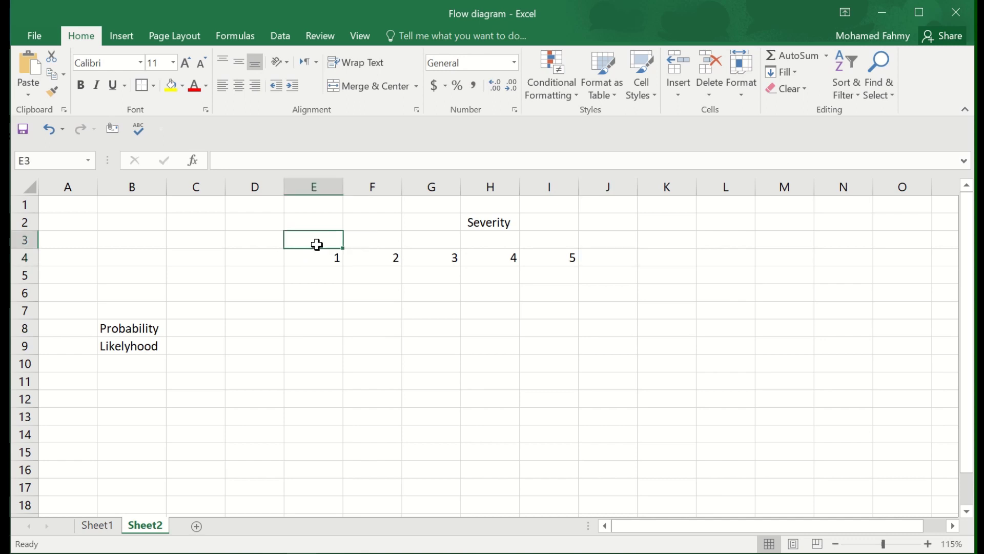
{"action": "type", "text": "Neglig"}
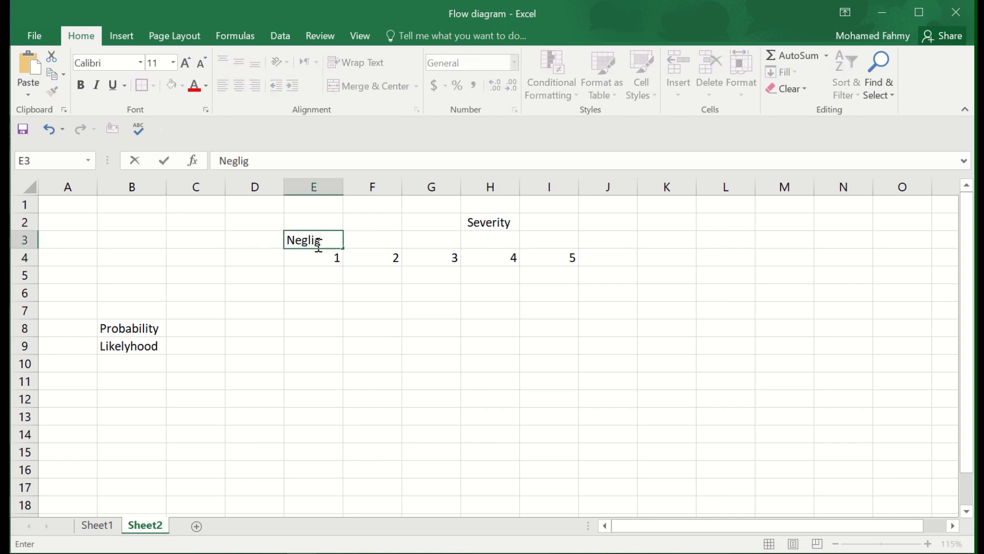
{"action": "type", "text": "ible"}
{"action": "key", "text": "Tab"}
{"action": "type", "text": "Minor"}
{"action": "key", "text": "Tab"}
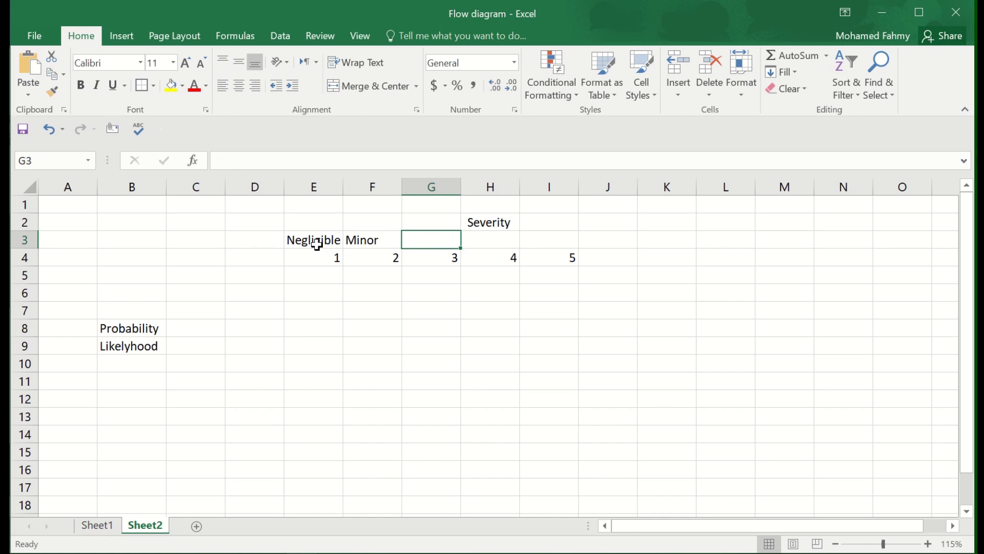
{"action": "type", "text": "Moderate"}
{"action": "key", "text": "Tab"}
{"action": "type", "text": "Major"}
{"action": "key", "text": "Tab"}
{"action": "type", "text": "E"}
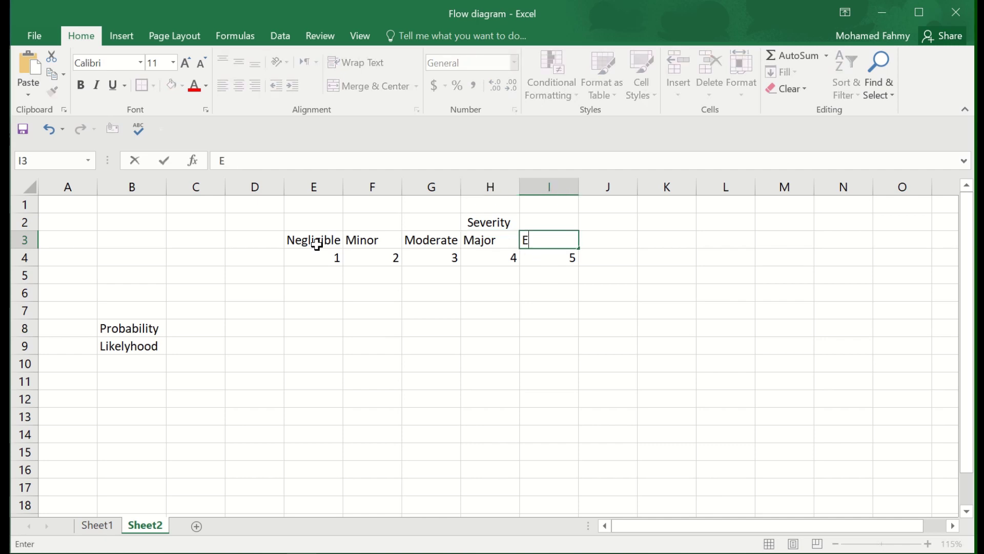
{"action": "type", "text": "treme"}
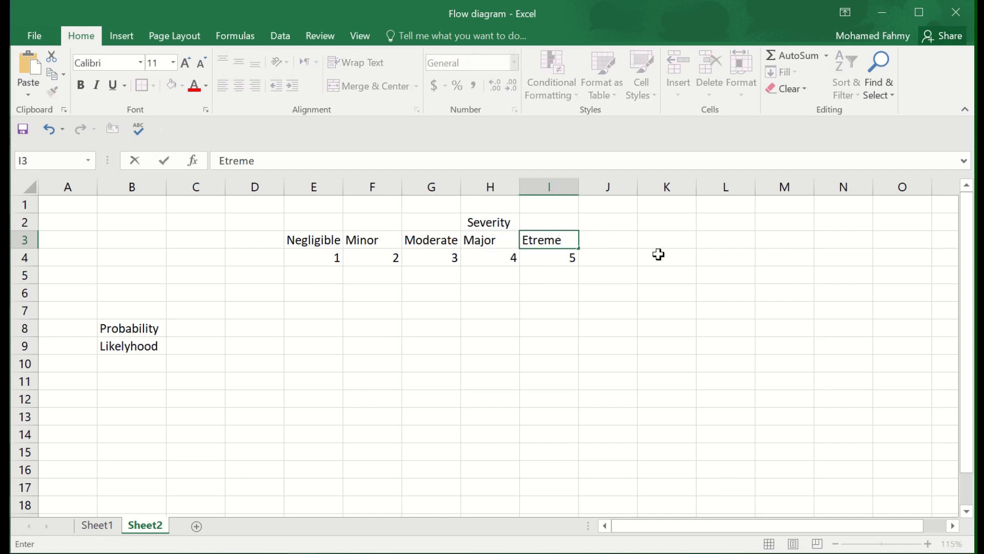
{"action": "left_click", "coordinate": [528, 238]}
{"action": "type", "text": "x"}
{"action": "left_click", "coordinate": [328, 328]}
Centre the severity labels and scores in E3:I4.
{"action": "left_click_drag", "start_coordinate": [302, 241], "coordinate": [569, 258]}
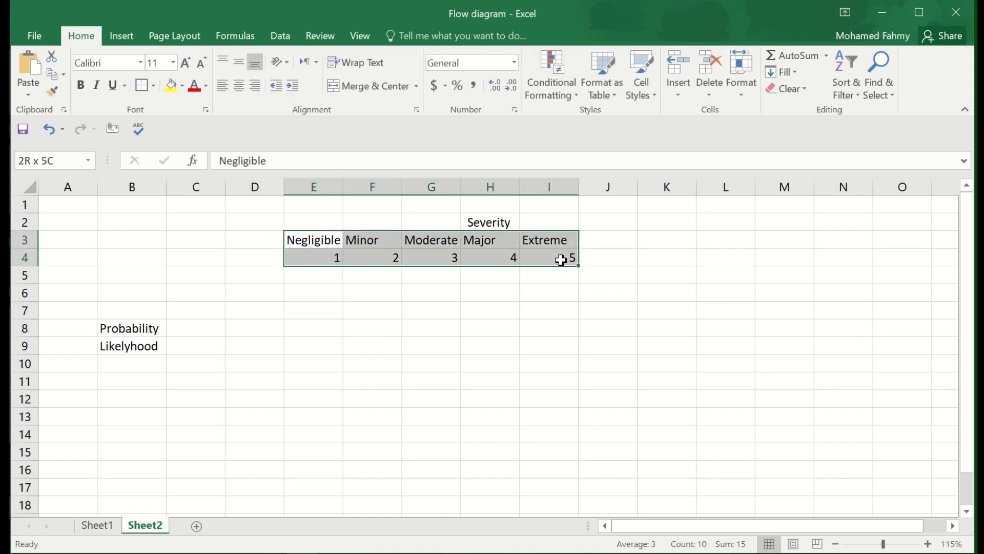
{"action": "left_click", "coordinate": [175, 37]}
{"action": "left_click", "coordinate": [88, 34]}
{"action": "left_click", "coordinate": [240, 85]}
{"action": "left_click", "coordinate": [504, 321]}
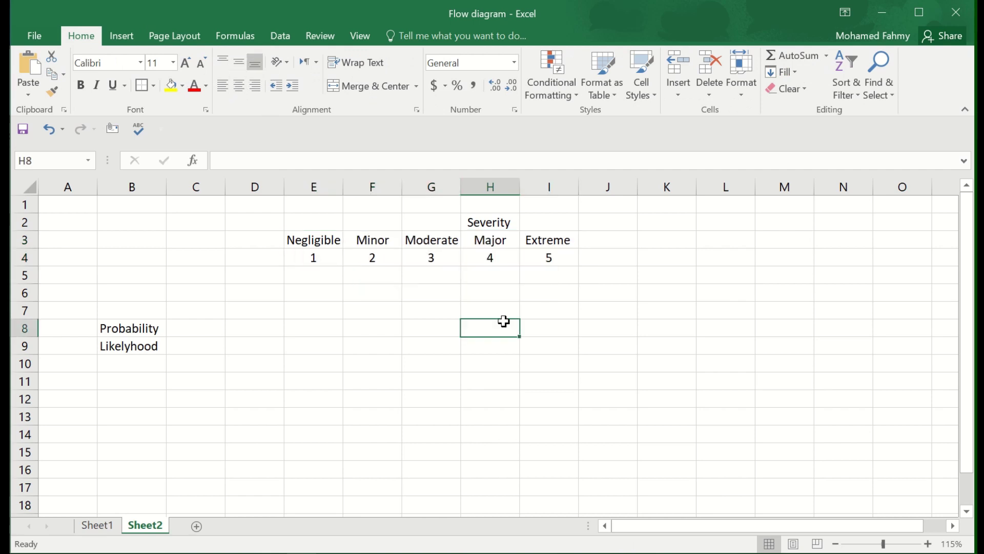
Enter probability scores 1 to 5 down D5:D9.
{"action": "left_click", "coordinate": [251, 276]}
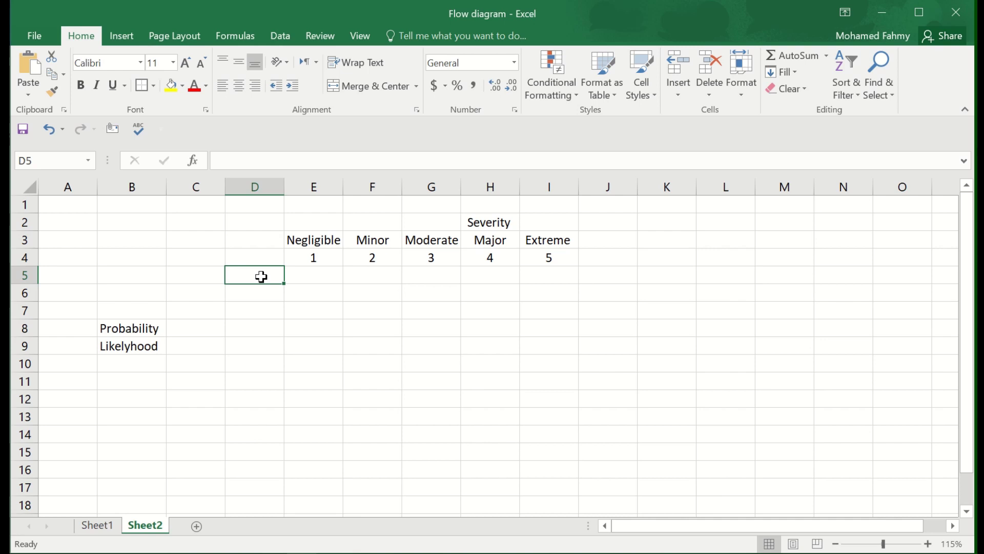
{"action": "type", "text": "1"}
{"action": "key", "text": "Return"}
{"action": "type", "text": "2 3 4"}
{"action": "key", "text": "ctrl+Return"}
{"action": "key", "text": "Return"}
{"action": "type", "text": "5"}
{"action": "key", "text": "Return"}
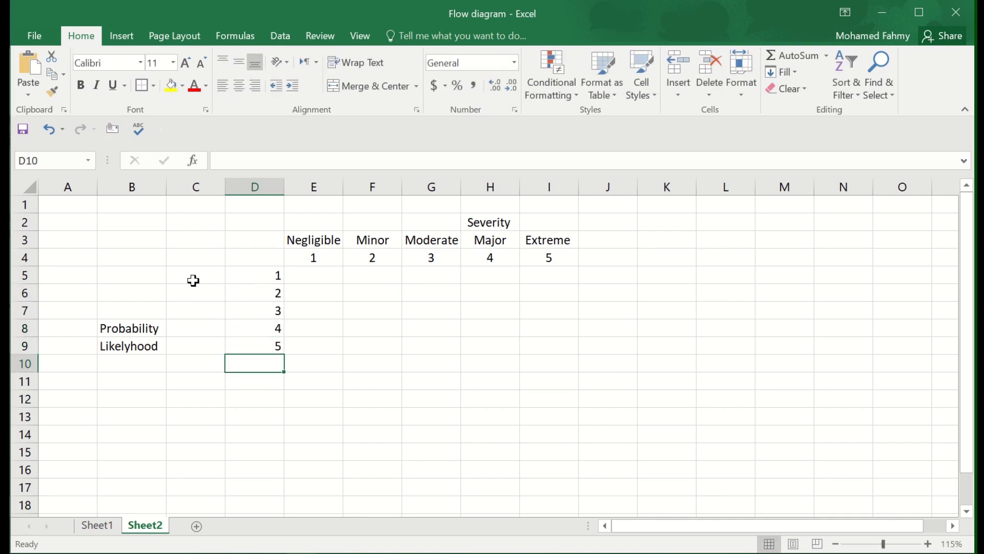
Enter 'Very Unlikely' and 'Rarely Occur' in C5:C6, fixing the 'Occcur' typo.
{"action": "left_click", "coordinate": [194, 281]}
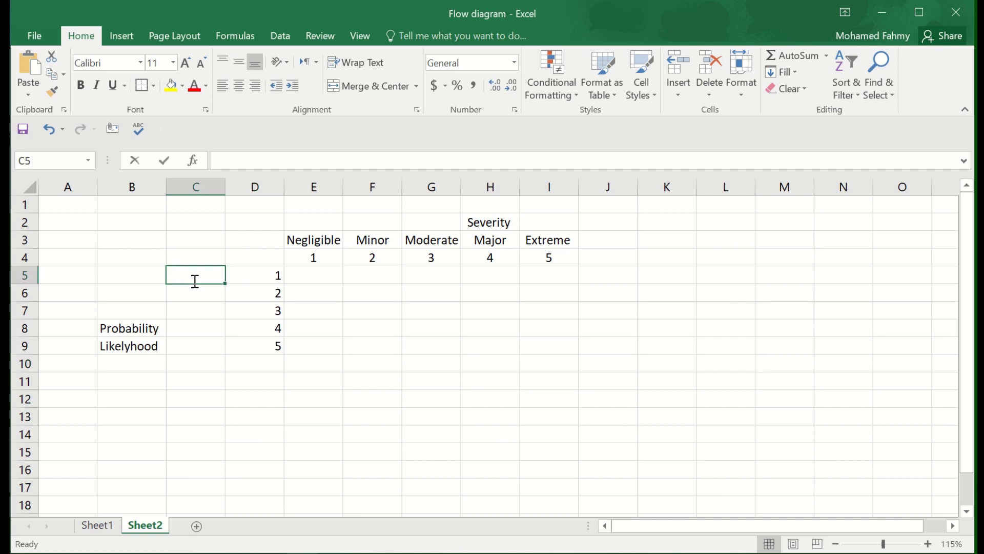
{"action": "type", "text": "Very U"}
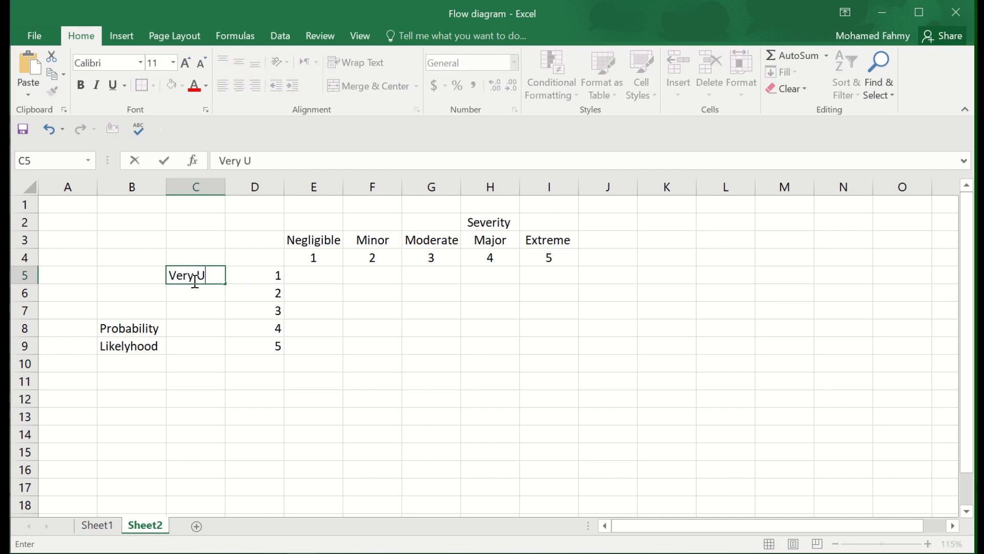
{"action": "type", "text": "ike"}
{"action": "type", "text": "y"}
{"action": "key", "text": "Return"}
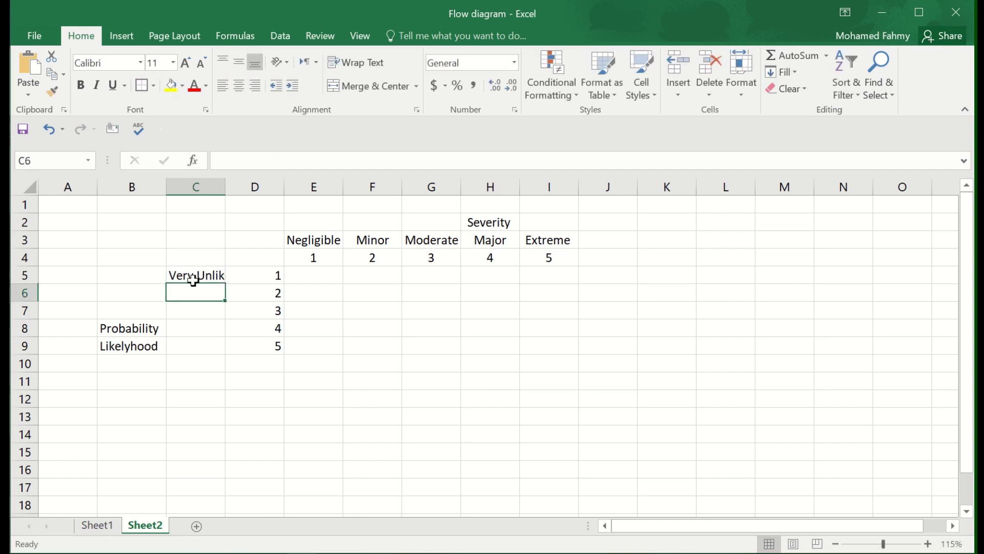
{"action": "type", "text": "Rare"}
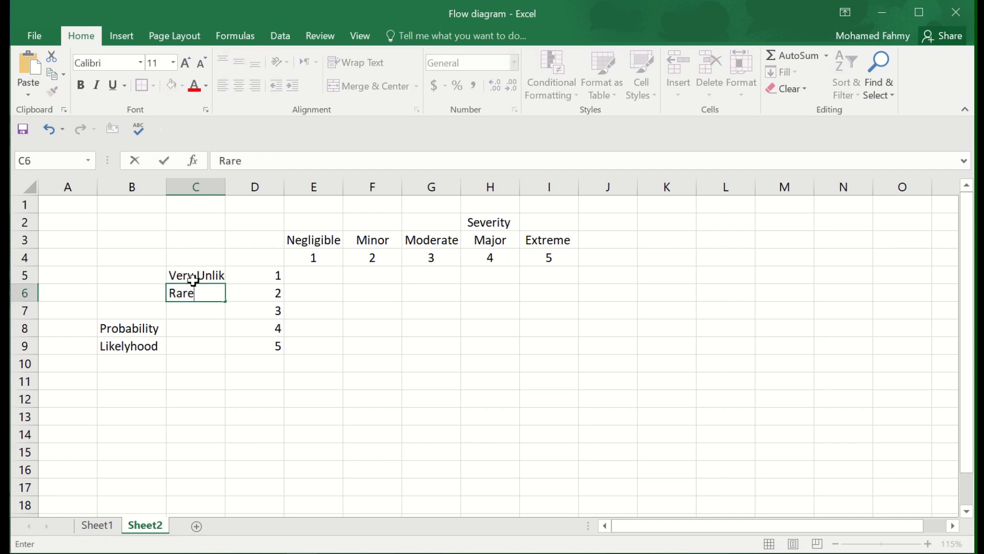
{"action": "type", "text": "ly Occ"}
{"action": "key", "text": "Return"}
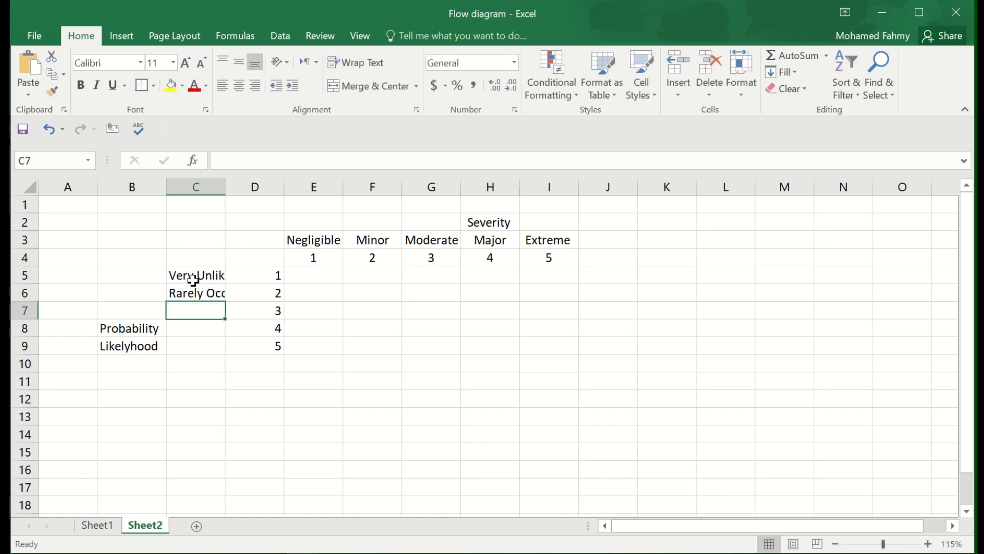
{"action": "double_click", "coordinate": [229, 186]}
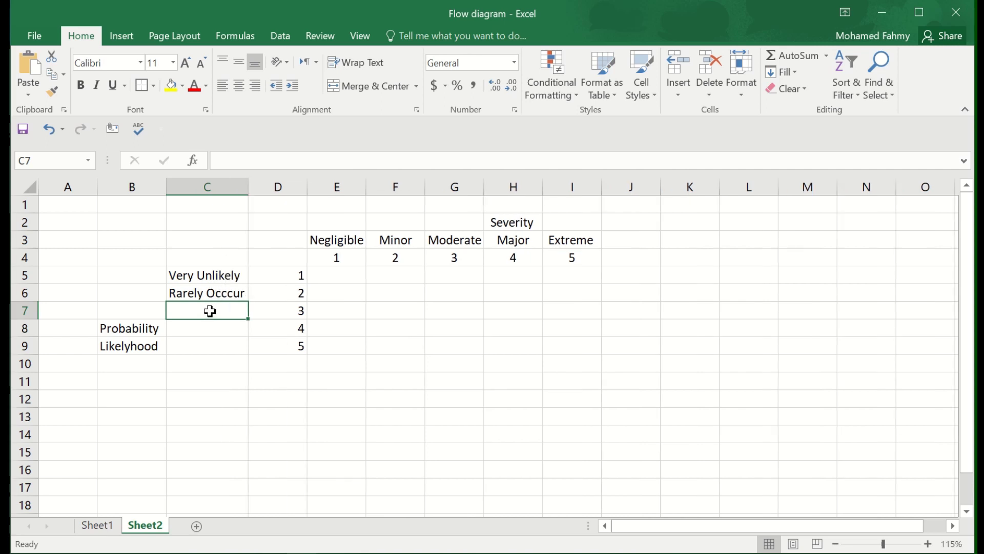
{"action": "left_click", "coordinate": [226, 277]}
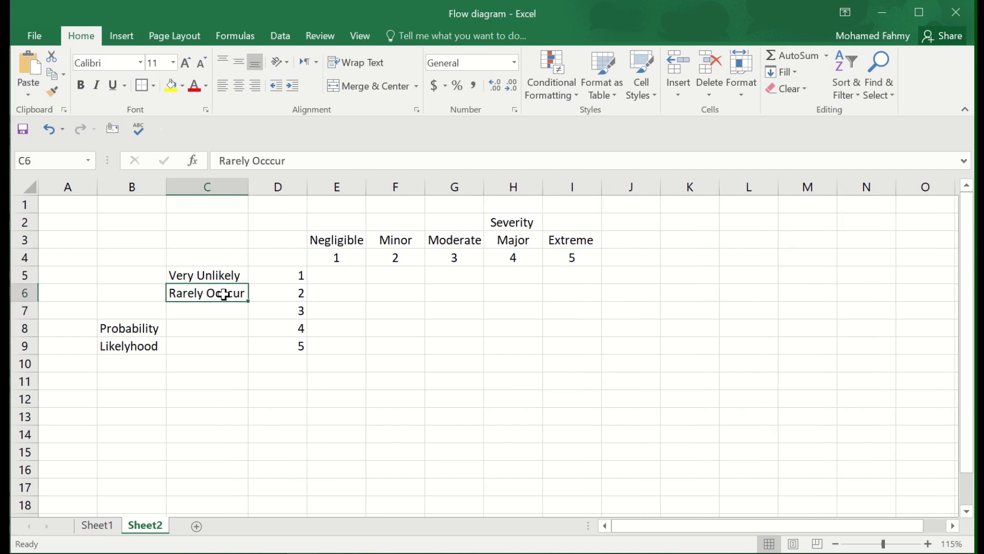
{"action": "double_click", "coordinate": [224, 294]}
{"action": "key", "text": "BackSpace"}
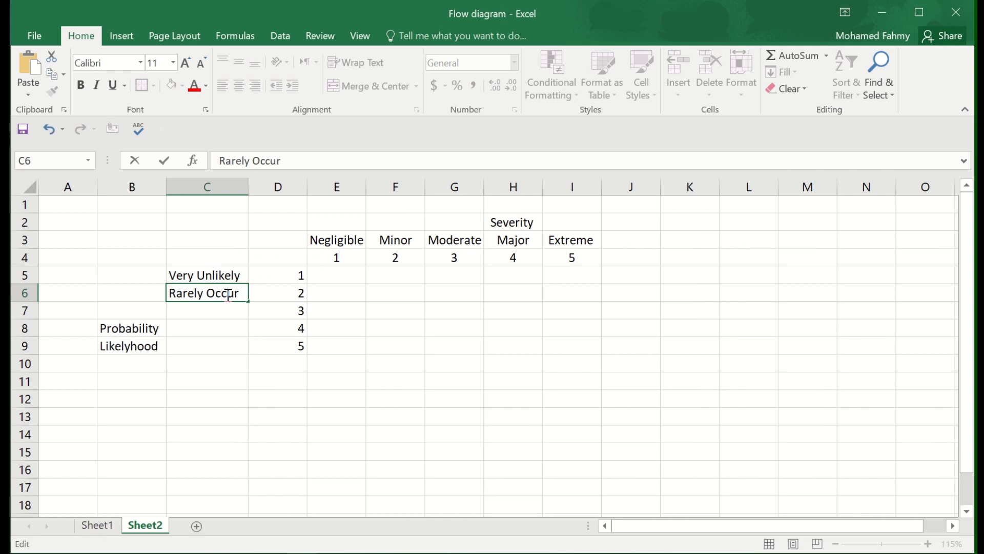
{"action": "left_click", "coordinate": [222, 311]}
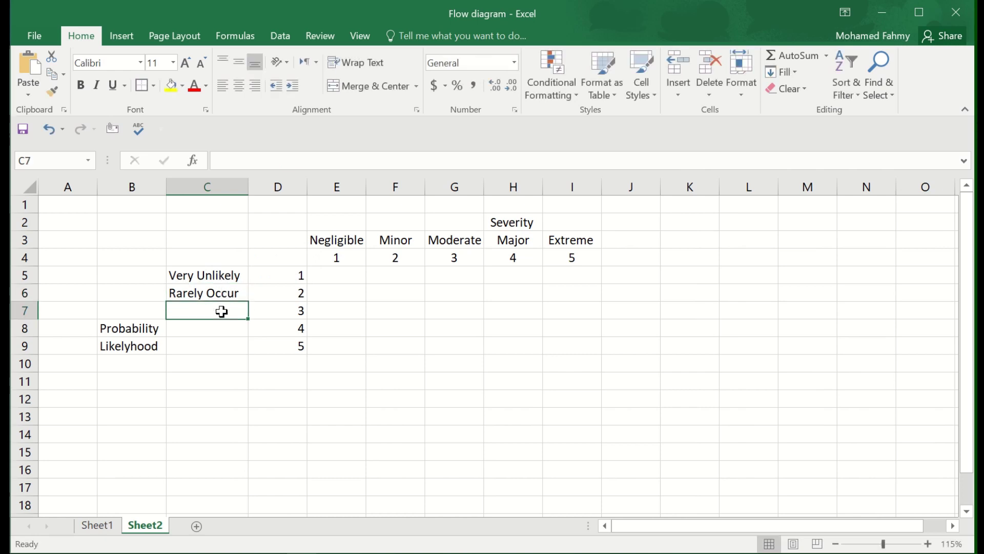
Enter 'Possible', 'likely Occur' and 'Occurs Frequently' in C7:C9 and widen column C.
{"action": "type", "text": "Possible"}
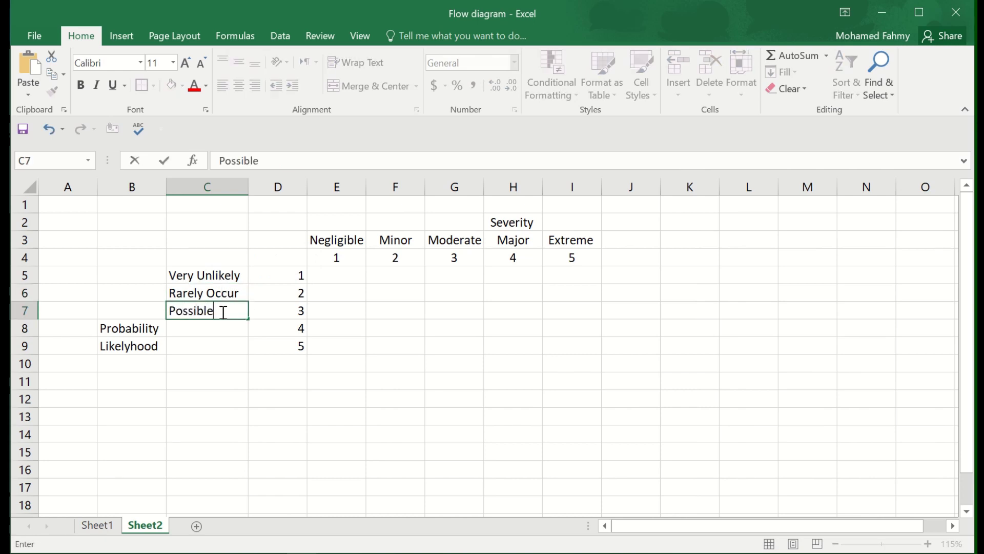
{"action": "key", "text": "Return"}
{"action": "type", "text": "l"}
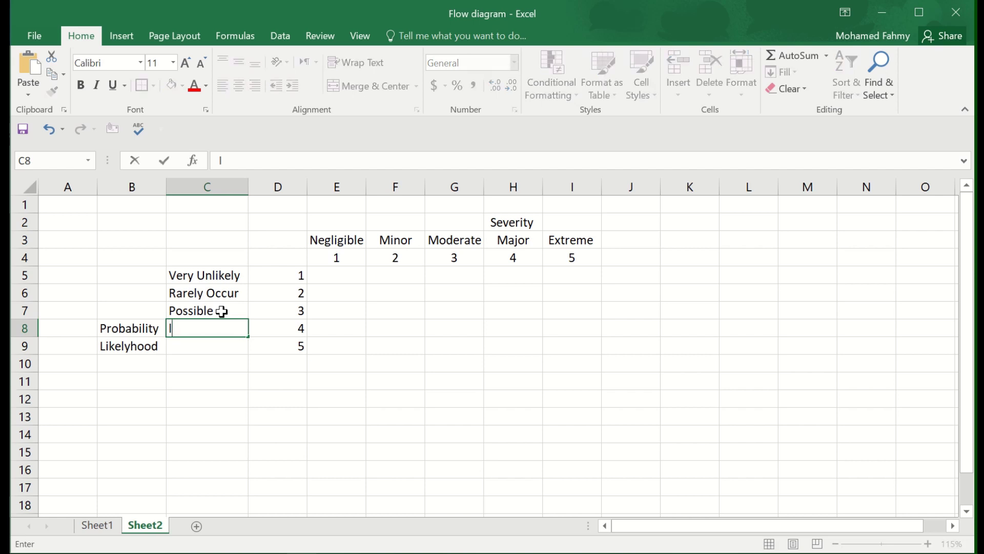
{"action": "type", "text": "ikely Occu"}
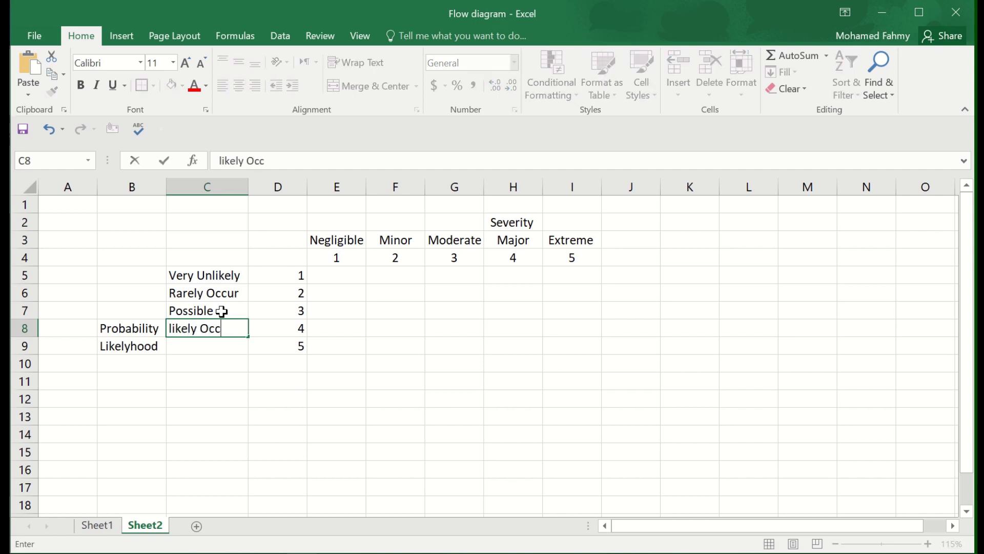
{"action": "type", "text": "r"}
{"action": "key", "text": "Return"}
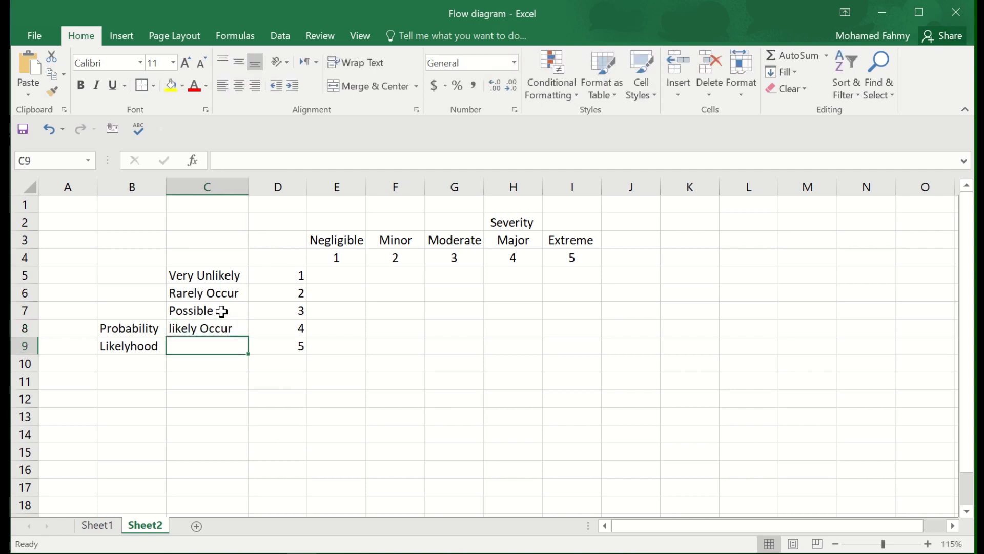
{"action": "type", "text": "Occurs Freq"}
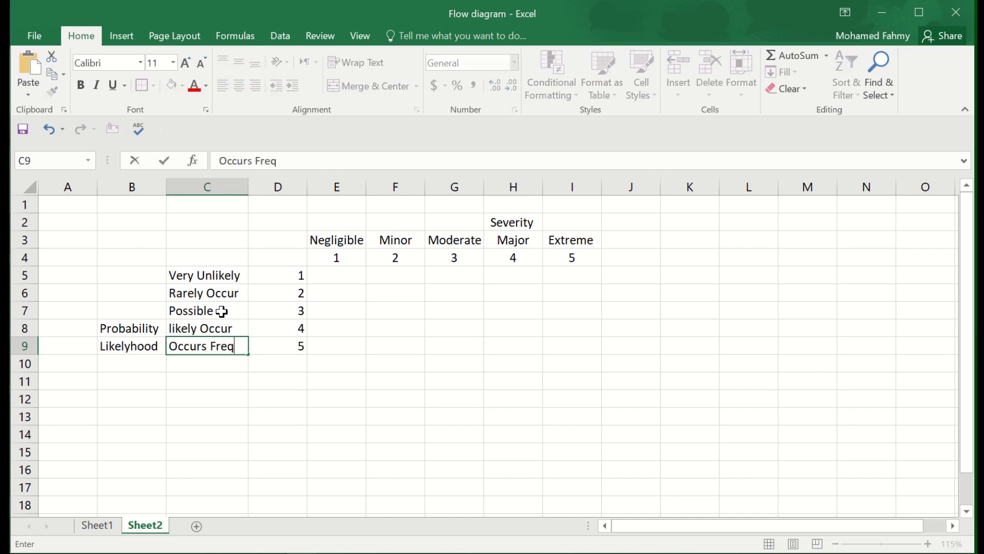
{"action": "type", "text": "uently"}
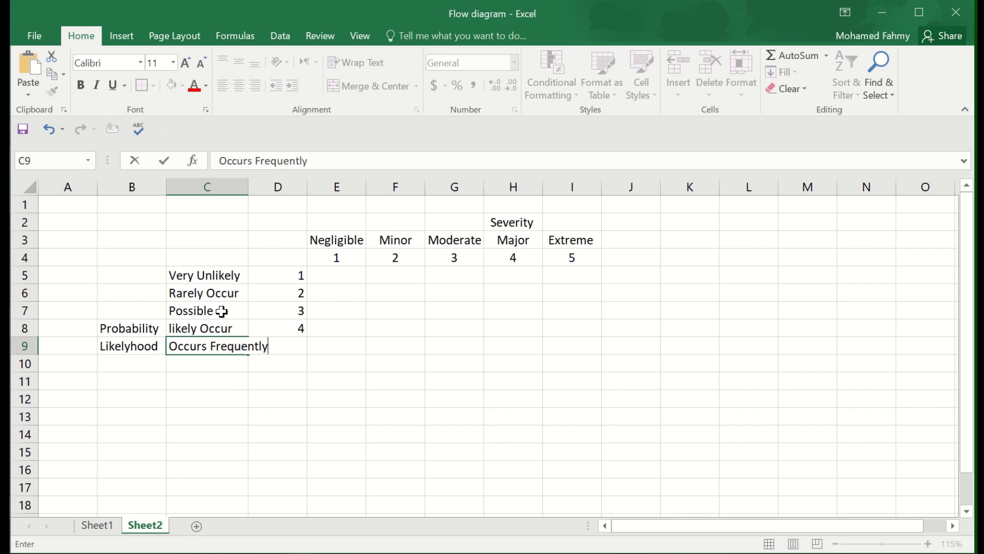
{"action": "key", "text": "Return"}
{"action": "type", "text": "5"}
{"action": "left_click_drag", "start_coordinate": [248, 187], "coordinate": [274, 187]}
Merge and centre the Severity heading across E2:I2.
{"action": "left_click", "coordinate": [501, 343]}
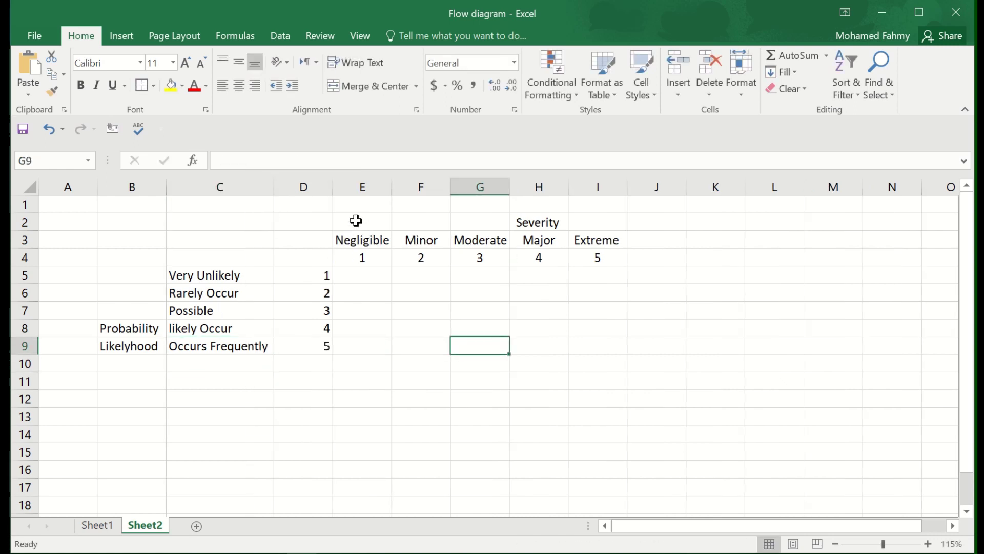
{"action": "left_click_drag", "start_coordinate": [356, 220], "coordinate": [597, 221]}
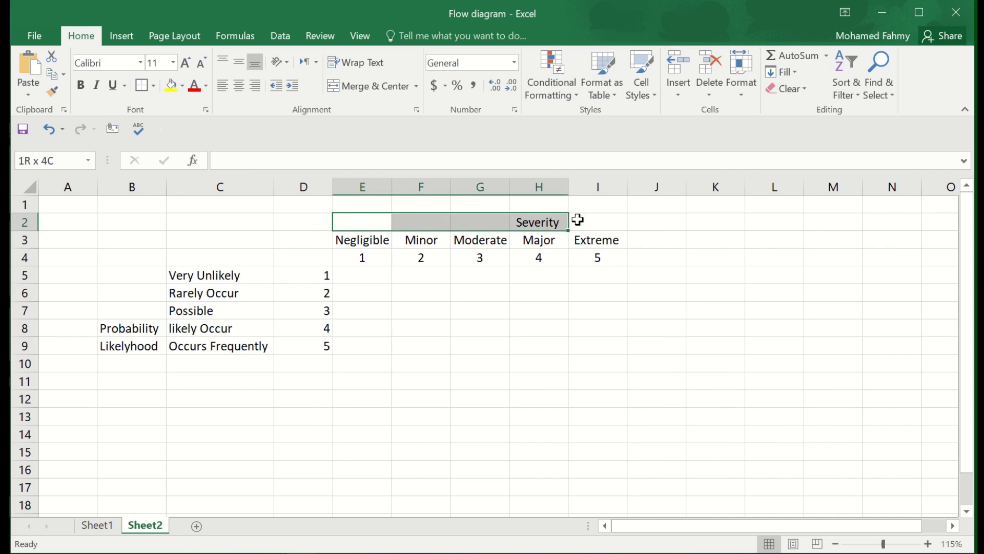
{"action": "left_click", "coordinate": [341, 87]}
{"action": "left_click", "coordinate": [474, 280]}
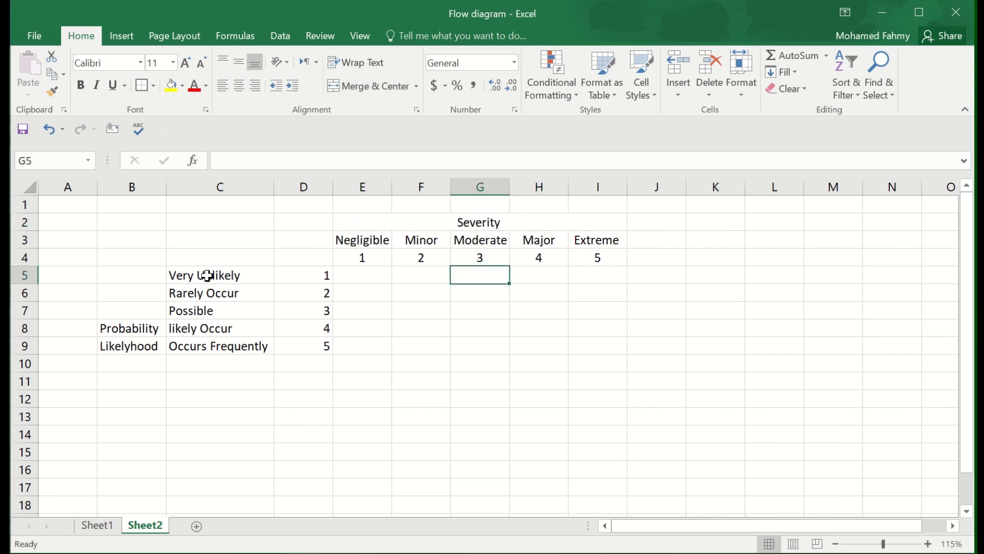
Try centring and merging B5:B9, then cancel the merge that would discard Likelyhood.
{"action": "left_click_drag", "start_coordinate": [134, 277], "coordinate": [130, 346]}
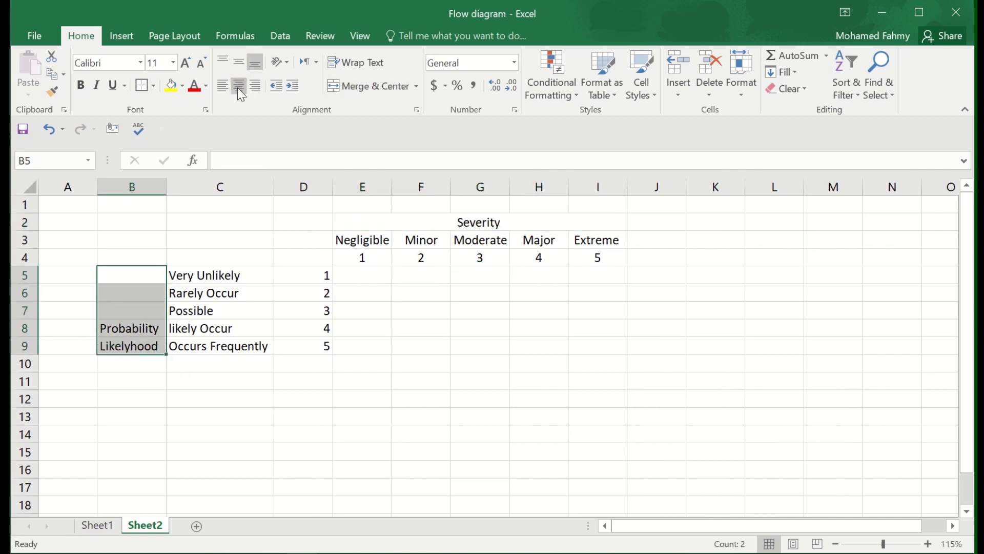
{"action": "left_click", "coordinate": [239, 87]}
{"action": "left_click", "coordinate": [238, 61]}
{"action": "left_click", "coordinate": [364, 85]}
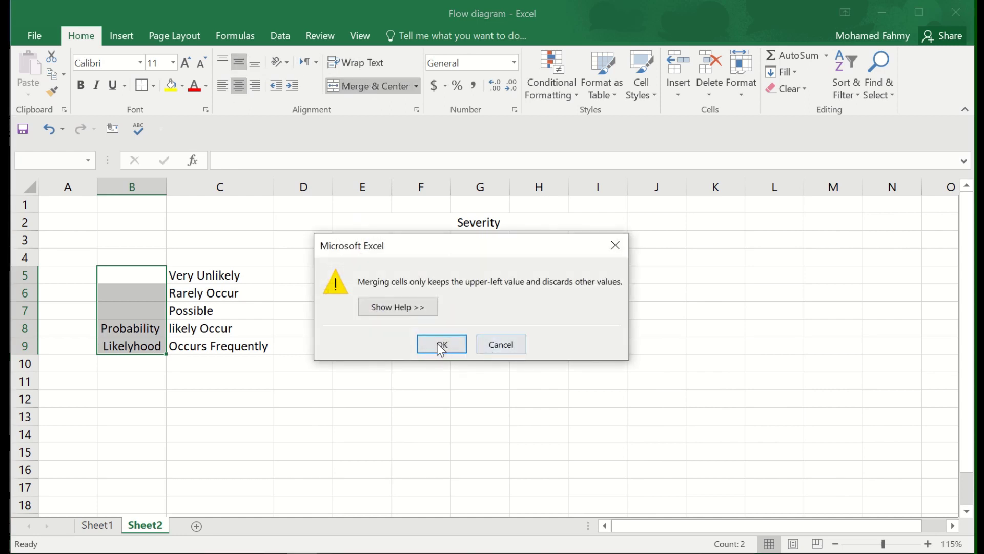
{"action": "left_click", "coordinate": [497, 348]}
{"action": "left_click", "coordinate": [266, 397]}
Move Likelyhood out of B9, leaving the Probability cell reading 'Probability (Likelyhood)' on two lines.
{"action": "left_click", "coordinate": [129, 345]}
{"action": "double_click", "coordinate": [165, 344]}
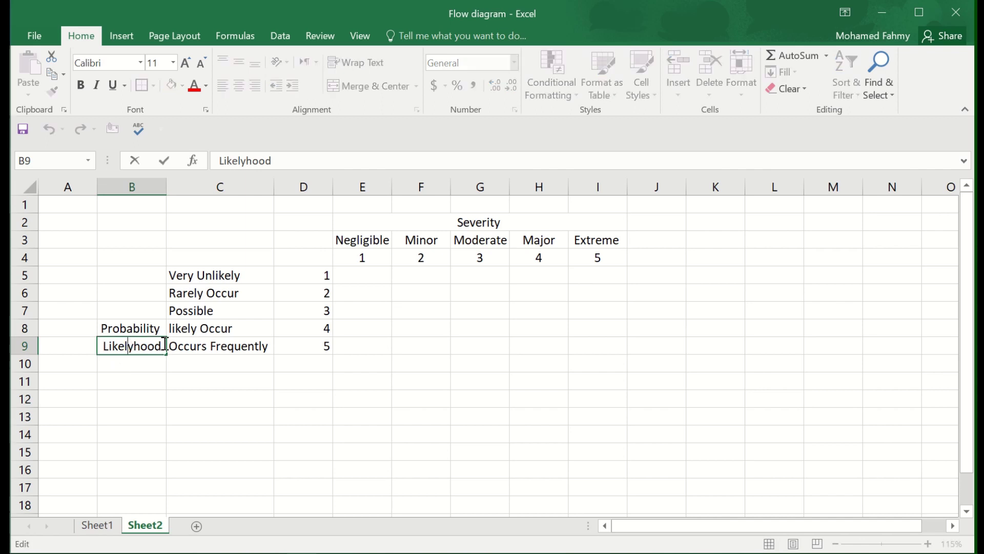
{"action": "left_click_drag", "start_coordinate": [165, 345], "coordinate": [53, 333]}
{"action": "key", "text": "BackSpace"}
{"action": "left_click", "coordinate": [162, 328]}
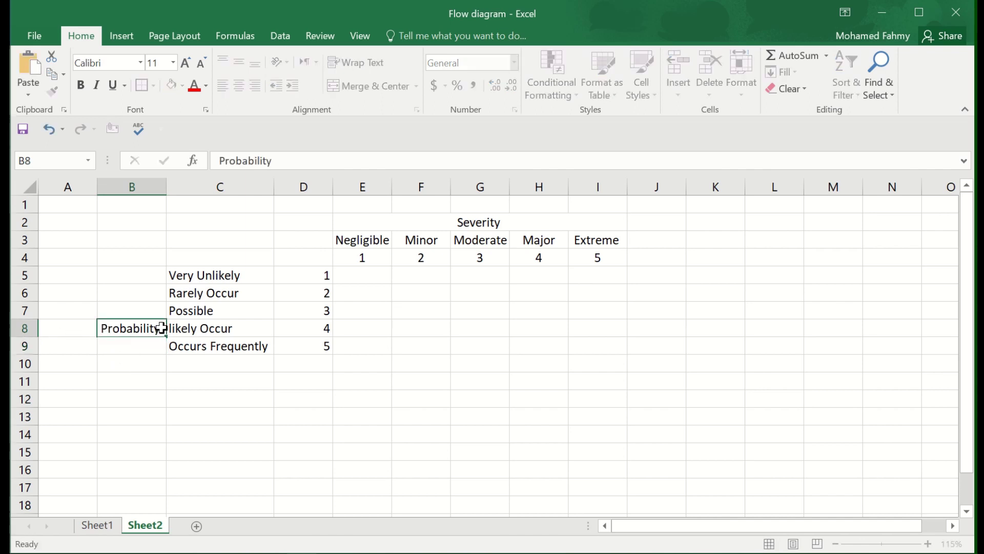
{"action": "double_click", "coordinate": [163, 328]}
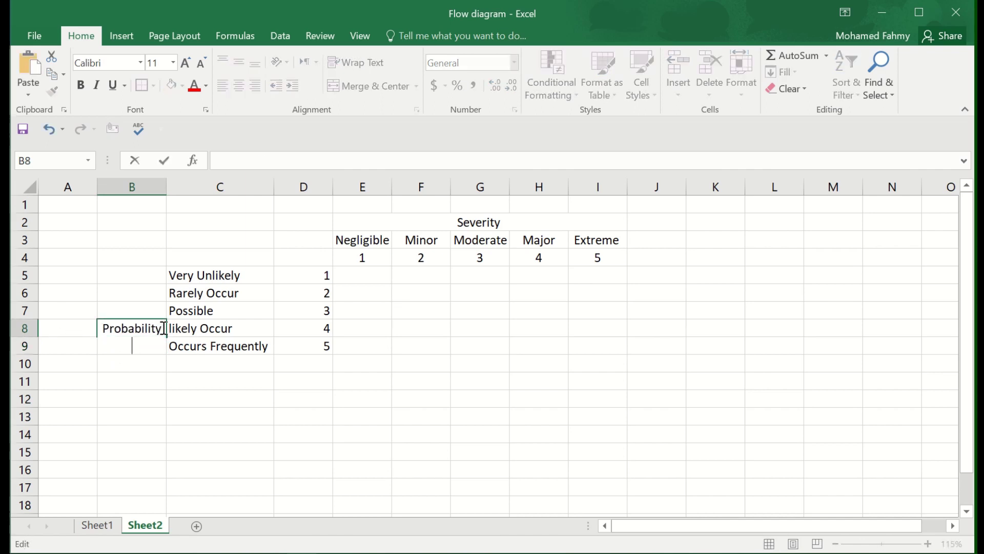
{"action": "key", "text": "ctrl+z"}
{"action": "type", "text": "Likelyhood"}
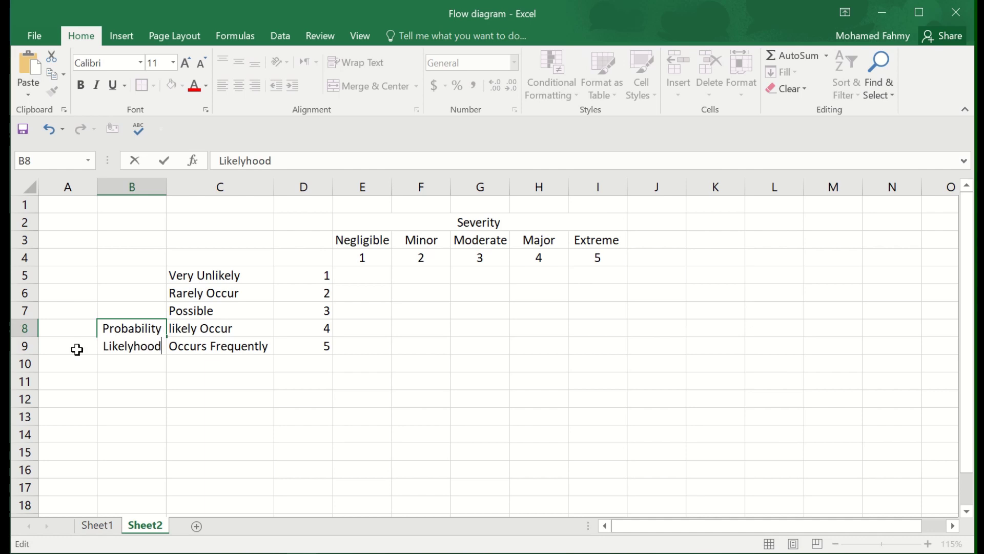
{"action": "type", "text": "("}
{"action": "left_click", "coordinate": [162, 348]}
{"action": "type", "text": ")"}
{"action": "key", "text": "Return"}
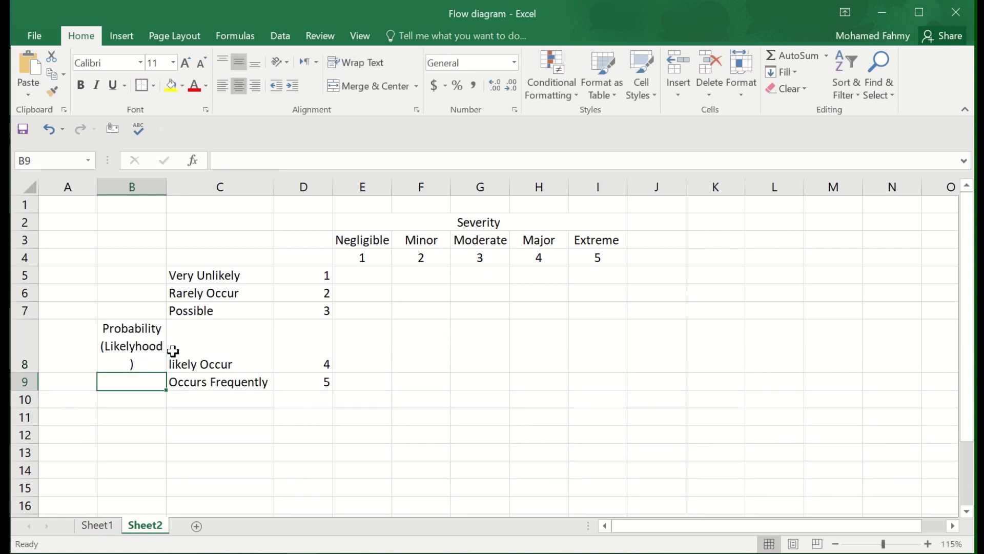
Resize column B and merge B5:B9 into one label block, centred horizontally and vertically.
{"action": "left_click_drag", "start_coordinate": [169, 186], "coordinate": [198, 179]}
{"action": "left_click", "coordinate": [334, 453]}
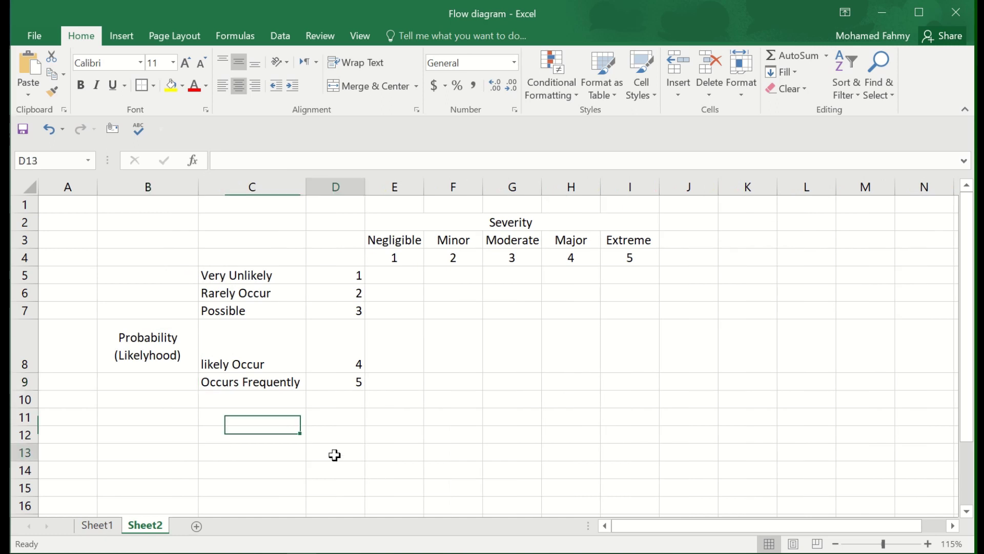
{"action": "left_click", "coordinate": [149, 260]}
{"action": "left_click_drag", "start_coordinate": [149, 274], "coordinate": [147, 376]}
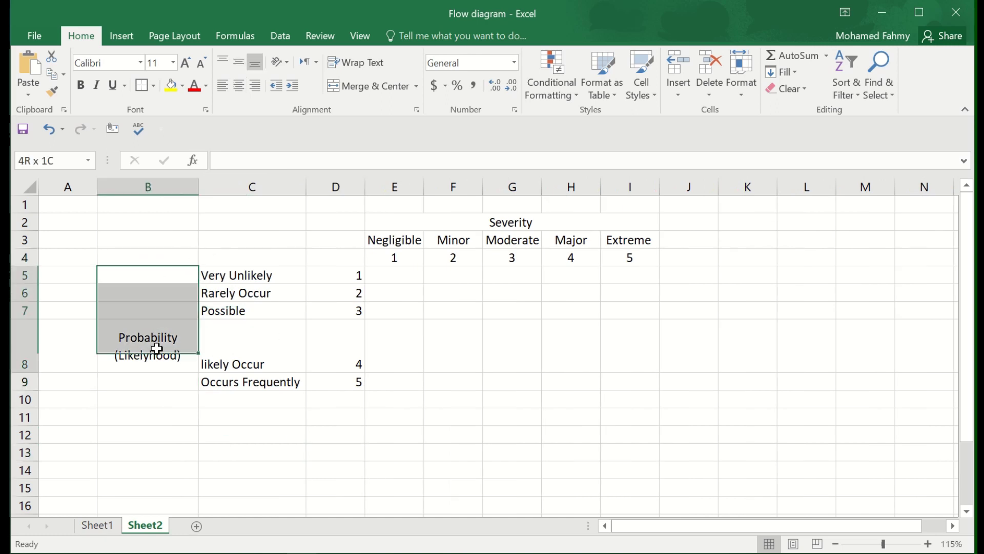
{"action": "left_click", "coordinate": [238, 62]}
{"action": "left_click", "coordinate": [354, 85]}
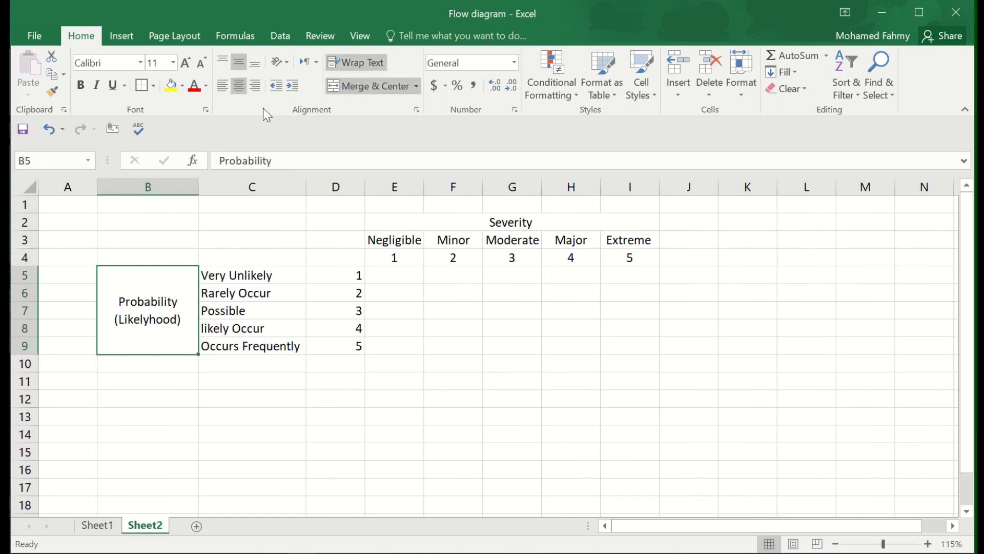
{"action": "left_click", "coordinate": [335, 414]}
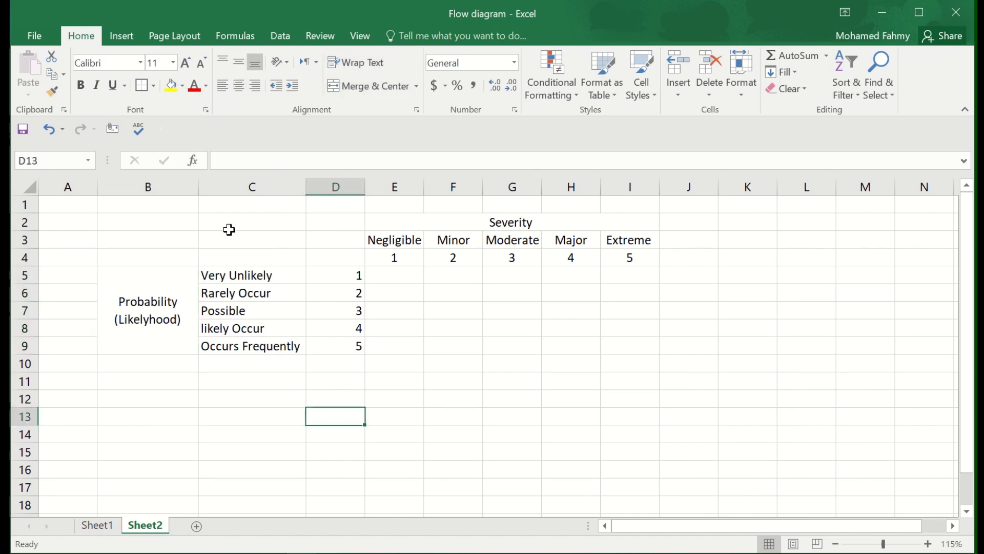
Centre the five probability descriptors in C5:C9.
{"action": "left_click_drag", "start_coordinate": [241, 276], "coordinate": [253, 341]}
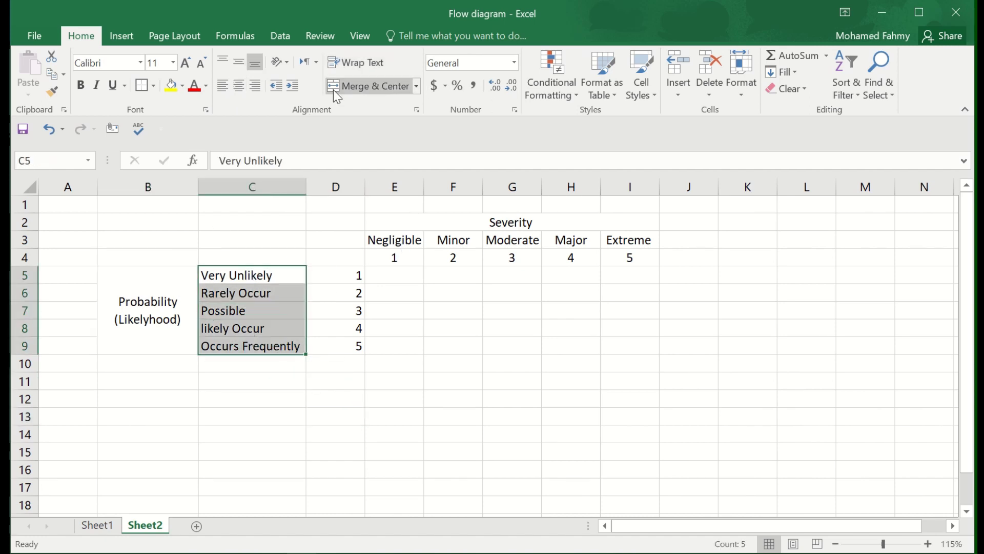
{"action": "left_click", "coordinate": [239, 85]}
{"action": "left_click", "coordinate": [510, 324]}
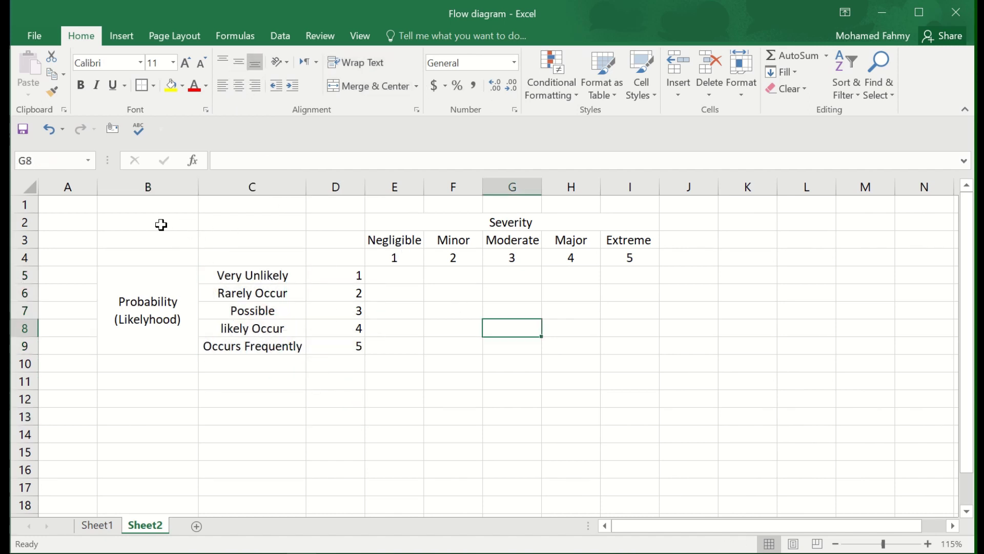
{"action": "left_click_drag", "start_coordinate": [162, 226], "coordinate": [630, 346]}
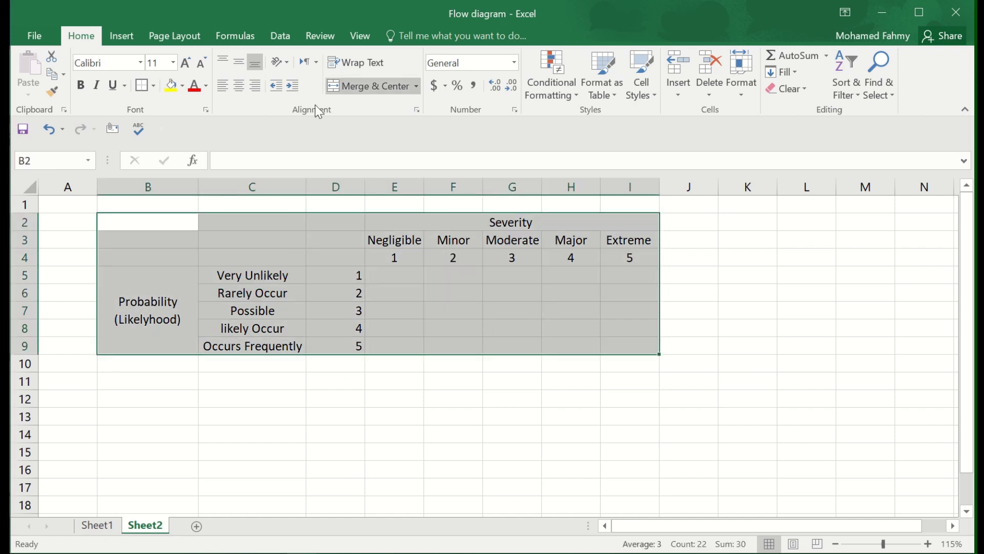
{"action": "left_click", "coordinate": [154, 87]}
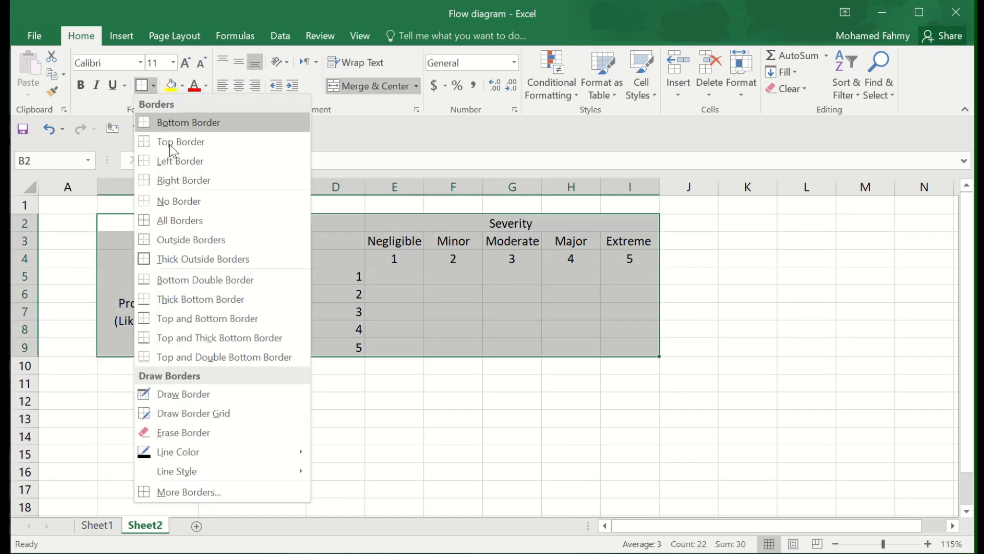
{"action": "left_click", "coordinate": [167, 219]}
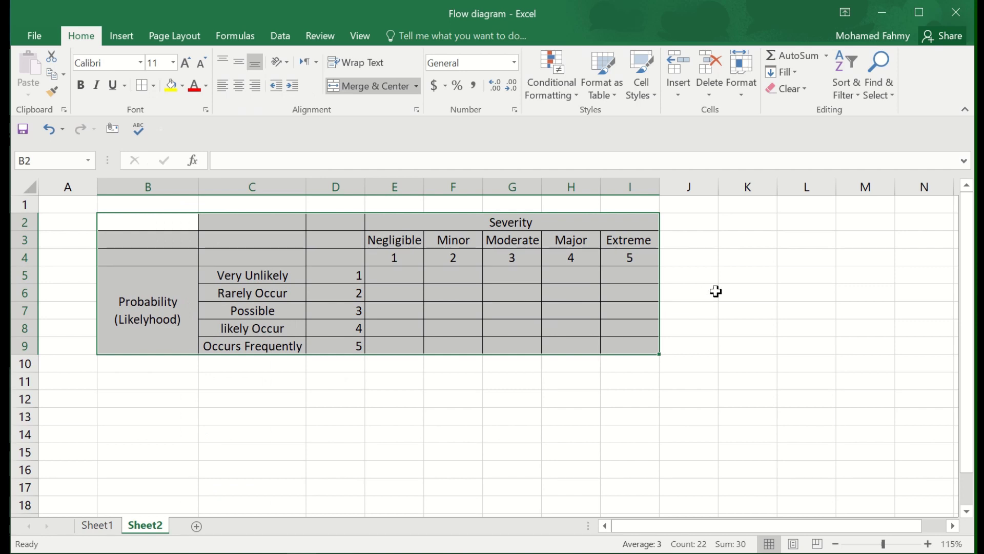
{"action": "left_click", "coordinate": [712, 292]}
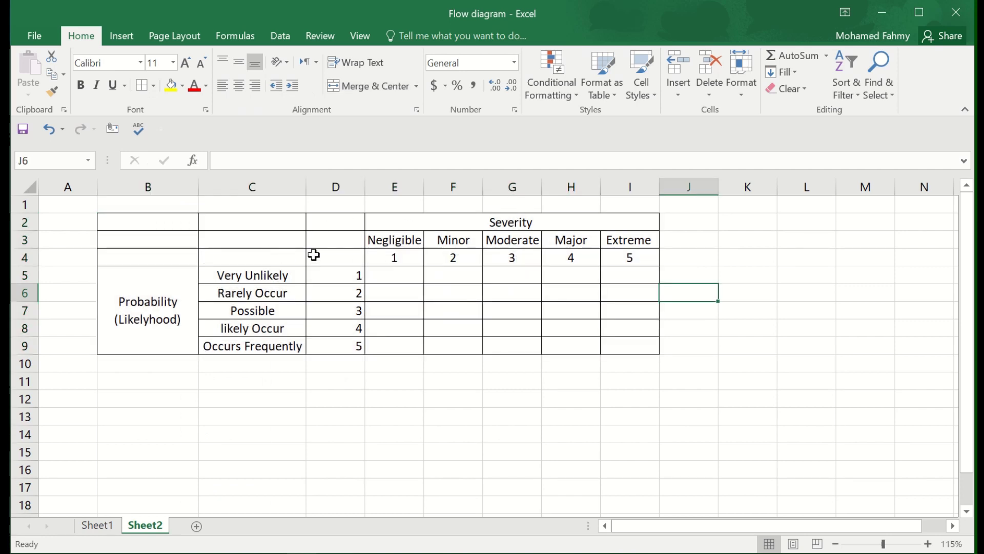
{"action": "left_click", "coordinate": [174, 223]}
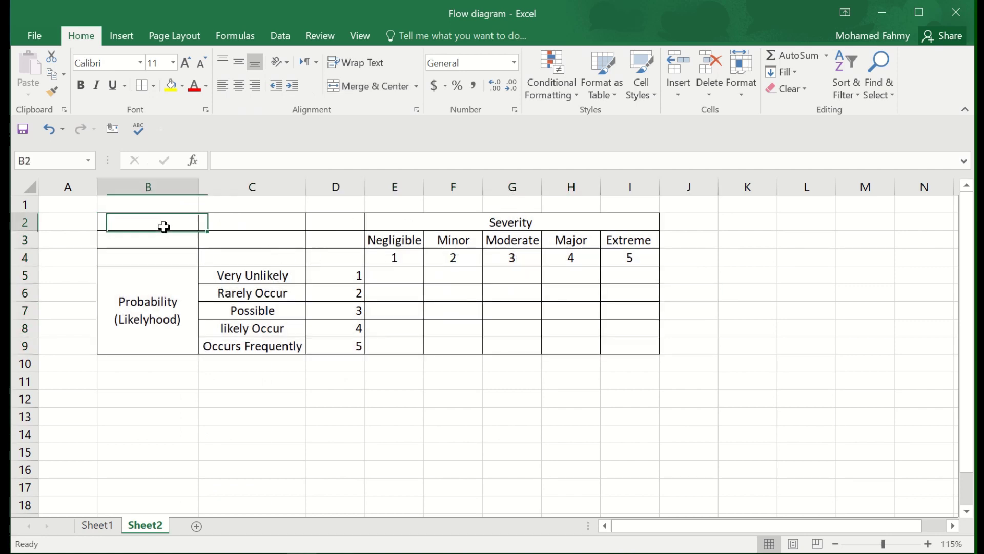
Enter the score formula =E4*D5 in E5 and undo the wrong fill-down.
{"action": "left_click", "coordinate": [396, 274]}
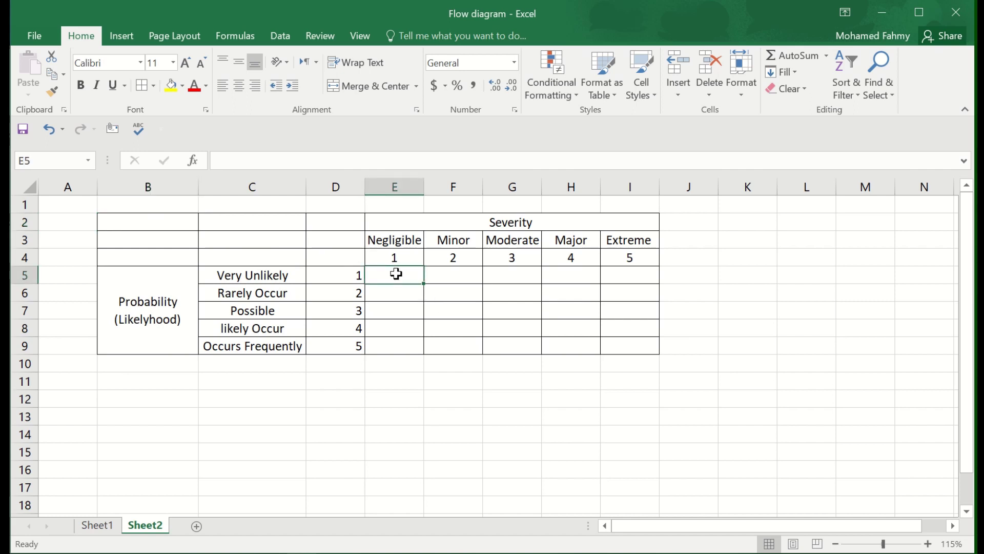
{"action": "type", "text": "="}
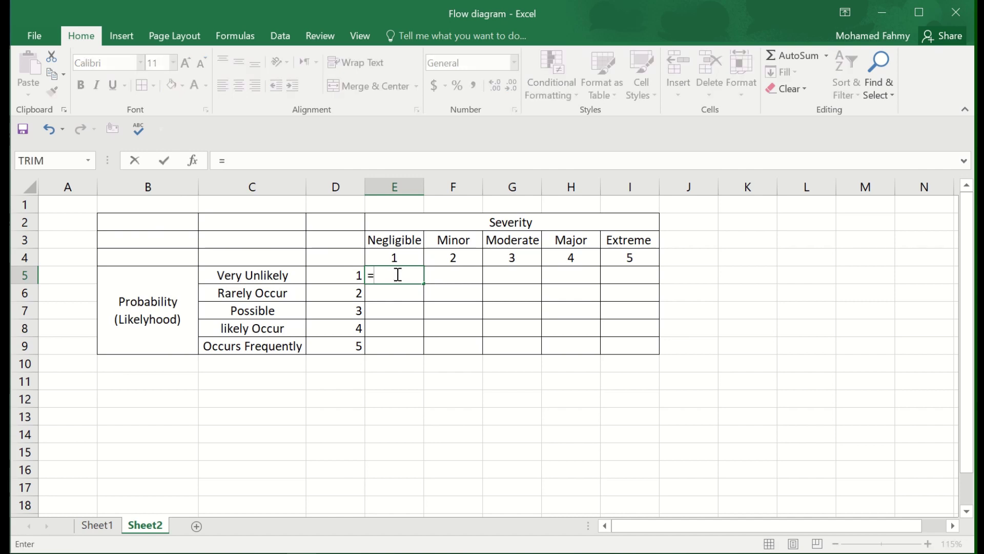
{"action": "left_click", "coordinate": [395, 257]}
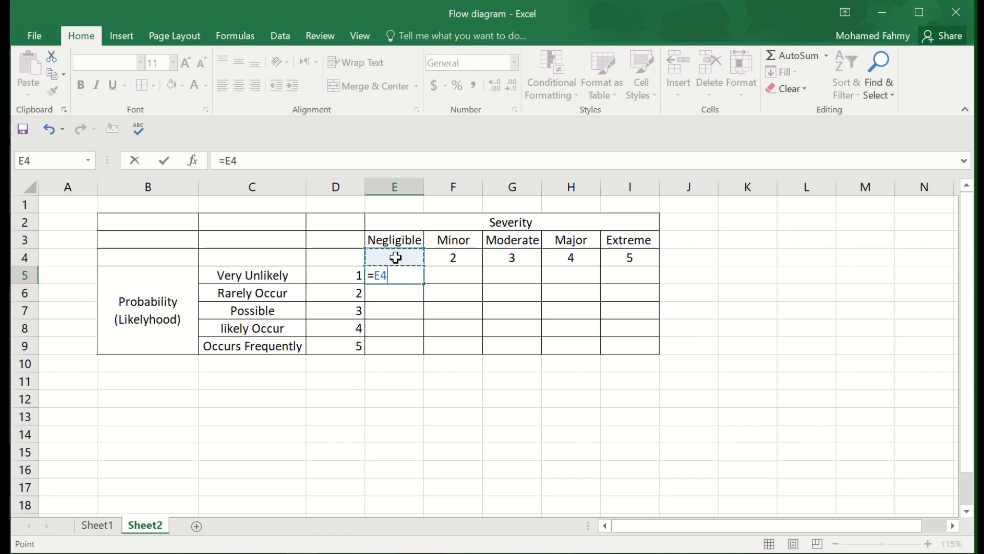
{"action": "type", "text": "*"}
{"action": "left_click", "coordinate": [351, 275]}
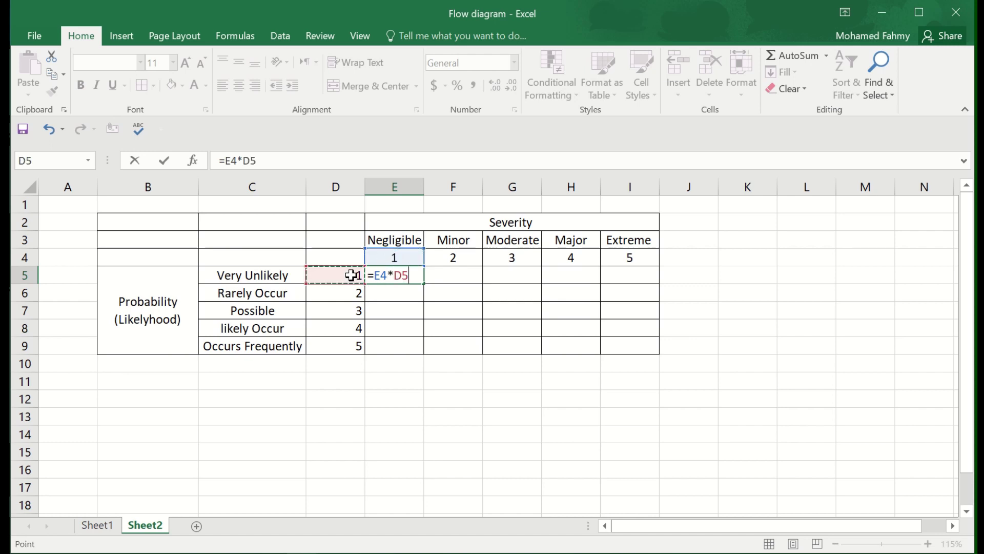
{"action": "key", "text": "Return"}
{"action": "left_click", "coordinate": [390, 275]}
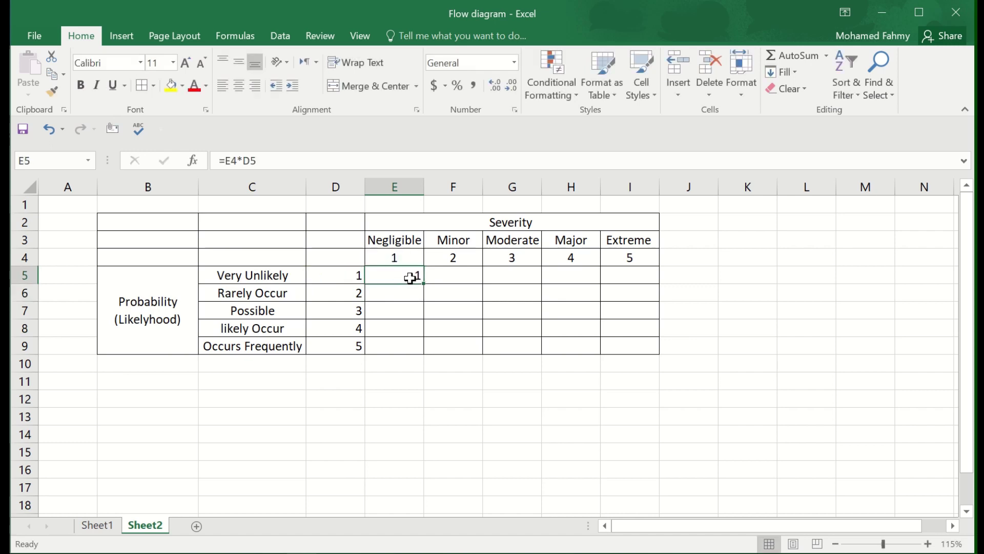
{"action": "left_click_drag", "start_coordinate": [424, 283], "coordinate": [423, 348]}
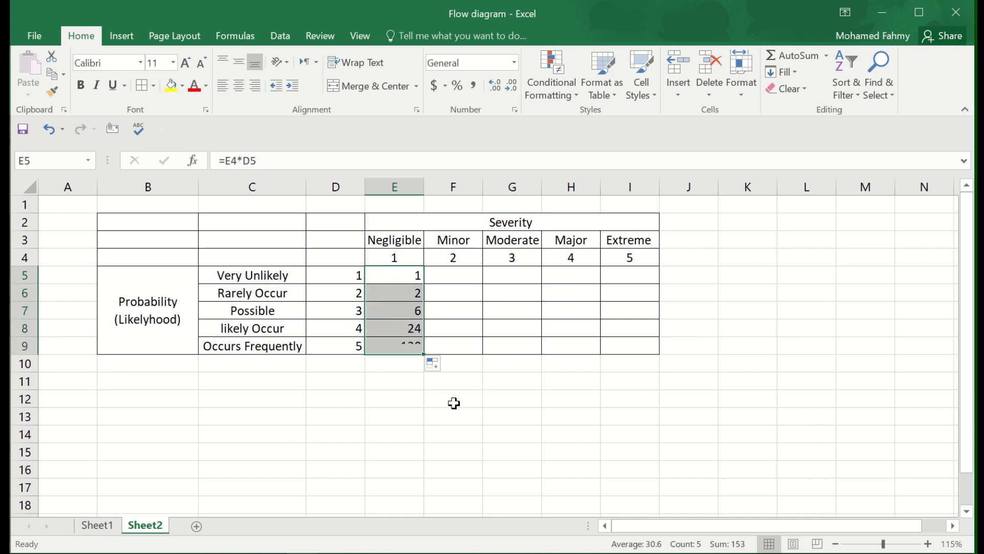
{"action": "key", "text": "ctrl+z"}
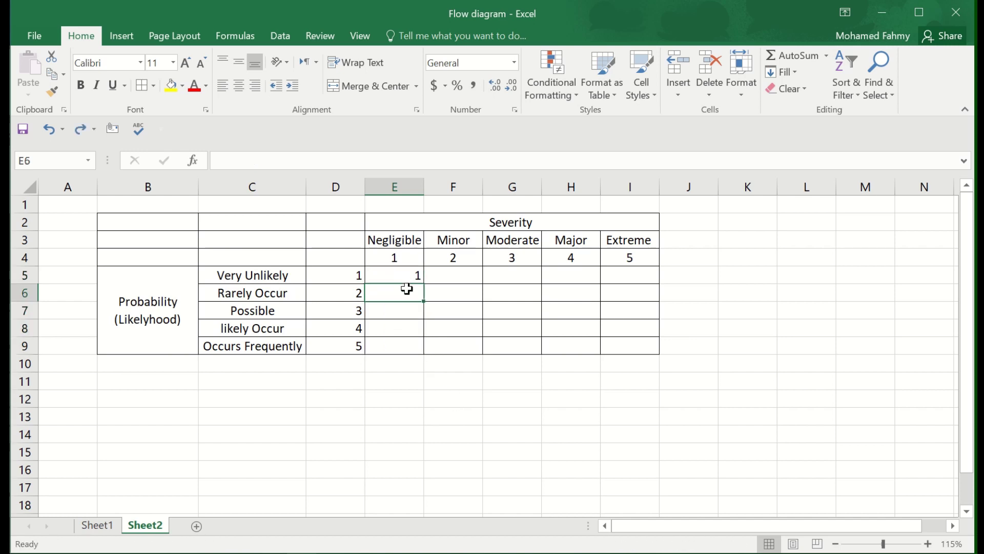
Enter scores 2, 3, 4 and 5 down E6:E9 in the Negligible column.
{"action": "left_click", "coordinate": [405, 289]}
{"action": "type", "text": "2"}
{"action": "key", "text": "Return"}
{"action": "type", "text": "3"}
{"action": "key", "text": "Return"}
{"action": "type", "text": "4"}
{"action": "key", "text": "Return"}
{"action": "type", "text": "5"}
{"action": "key", "text": "Return"}
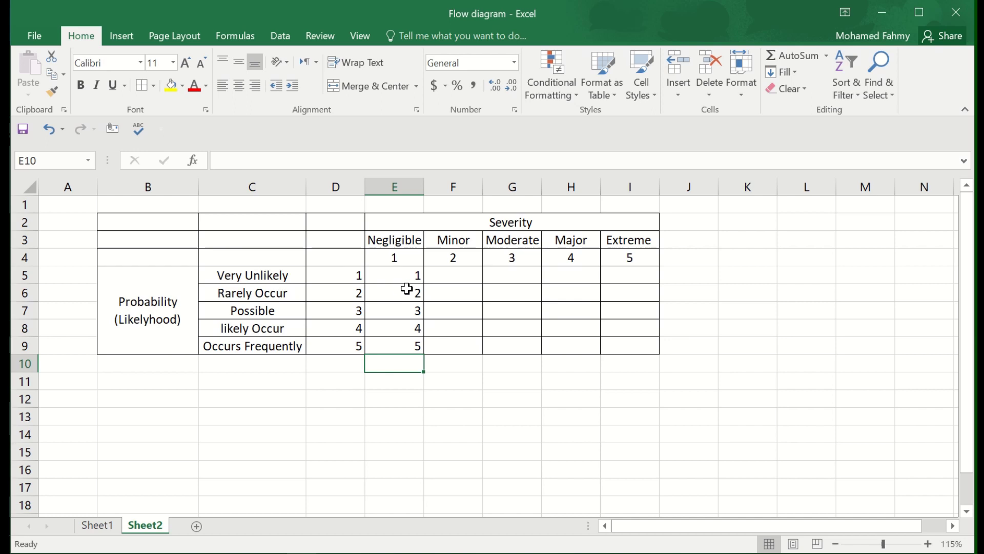
Enter 2 and 3 in F5 and G5 of the Very Unlikely row.
{"action": "left_click", "coordinate": [457, 276]}
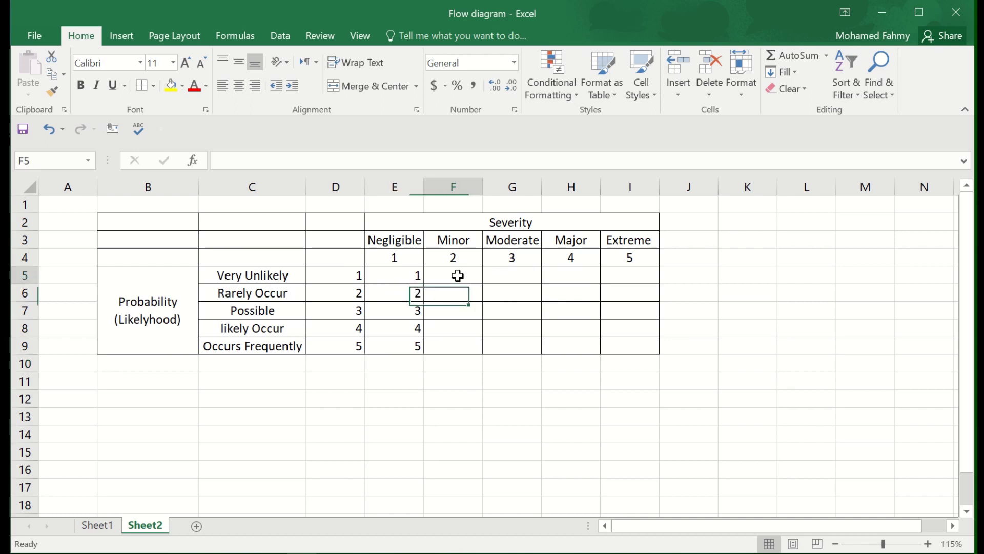
{"action": "type", "text": "2"}
{"action": "key", "text": "Tab"}
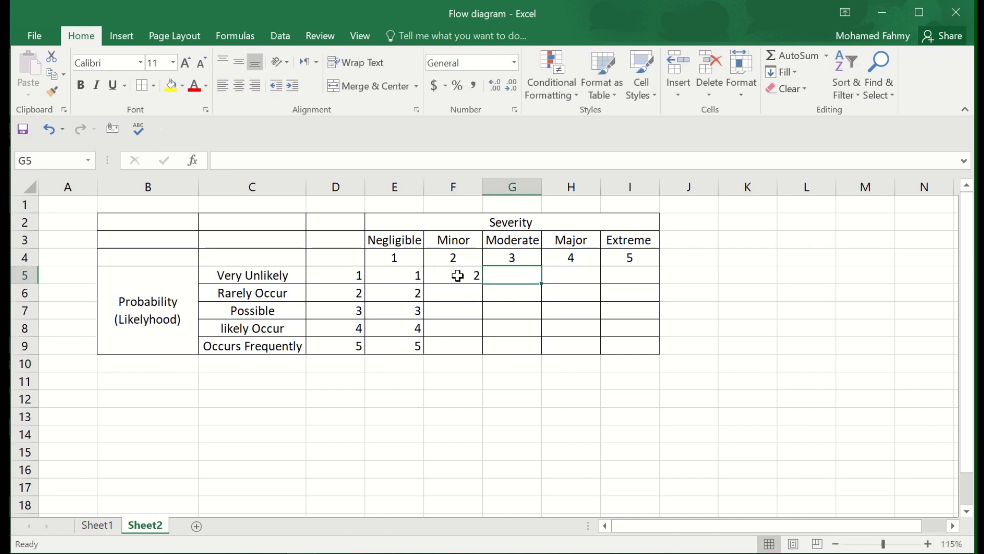
{"action": "type", "text": "3"}
{"action": "key", "text": "Tab"}
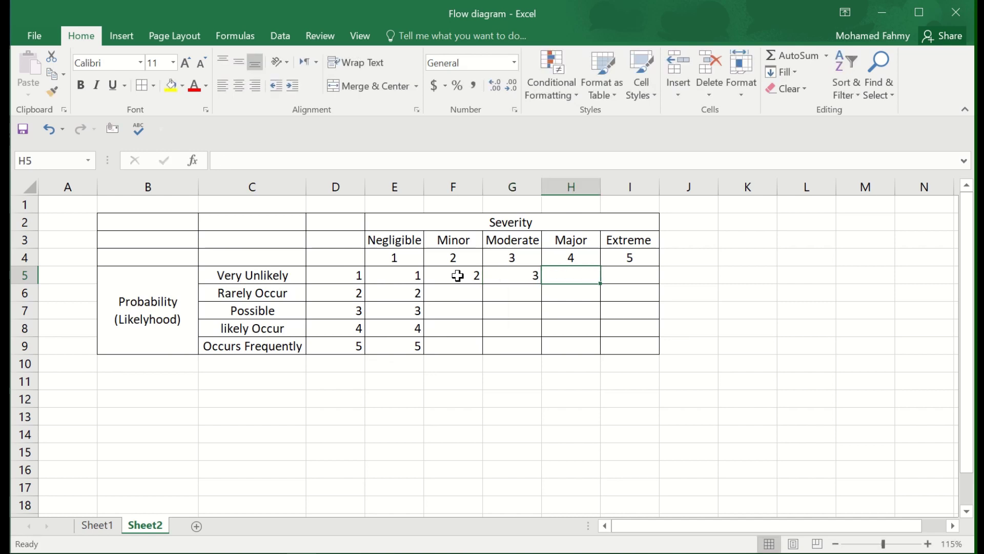
Enter 4 and 5 in H5 and I5 to finish the Very Unlikely row.
{"action": "type", "text": "4"}
{"action": "key", "text": "Tab"}
{"action": "type", "text": "5"}
{"action": "key", "text": "Tab"}
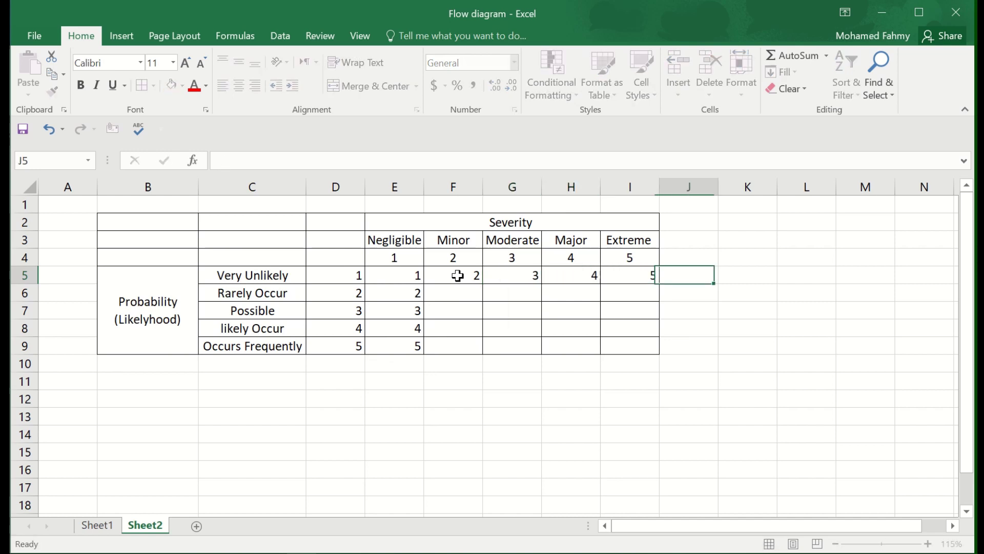
Fill the severity header cells E3:I4 light gold.
{"action": "left_click_drag", "start_coordinate": [378, 240], "coordinate": [633, 259]}
{"action": "left_click", "coordinate": [171, 86]}
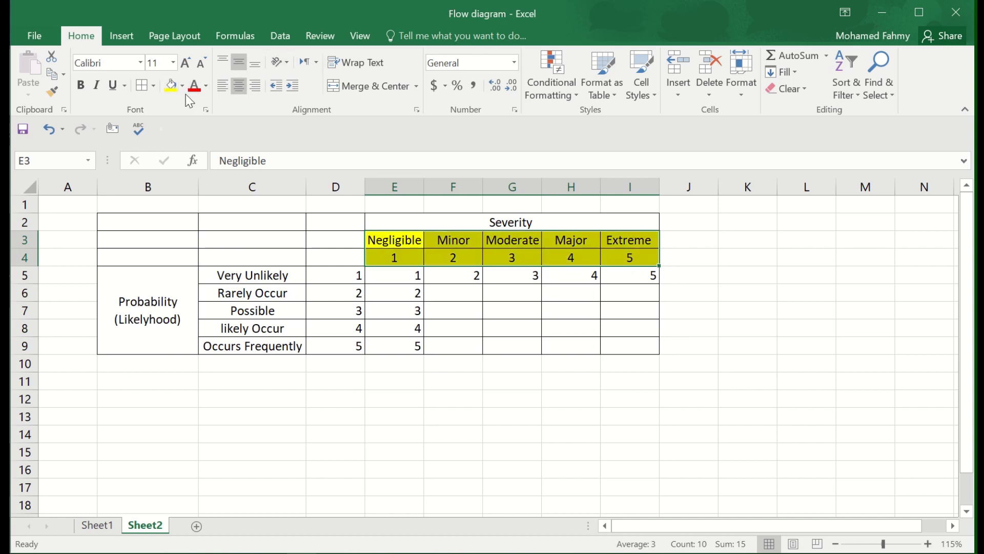
{"action": "left_click", "coordinate": [182, 86]}
{"action": "left_click", "coordinate": [257, 137]}
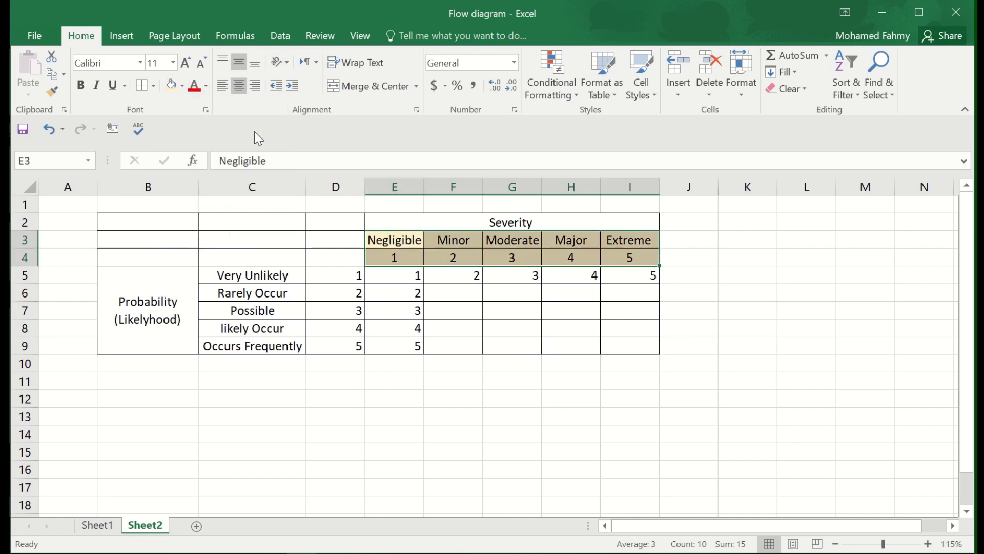
{"action": "left_click", "coordinate": [574, 382]}
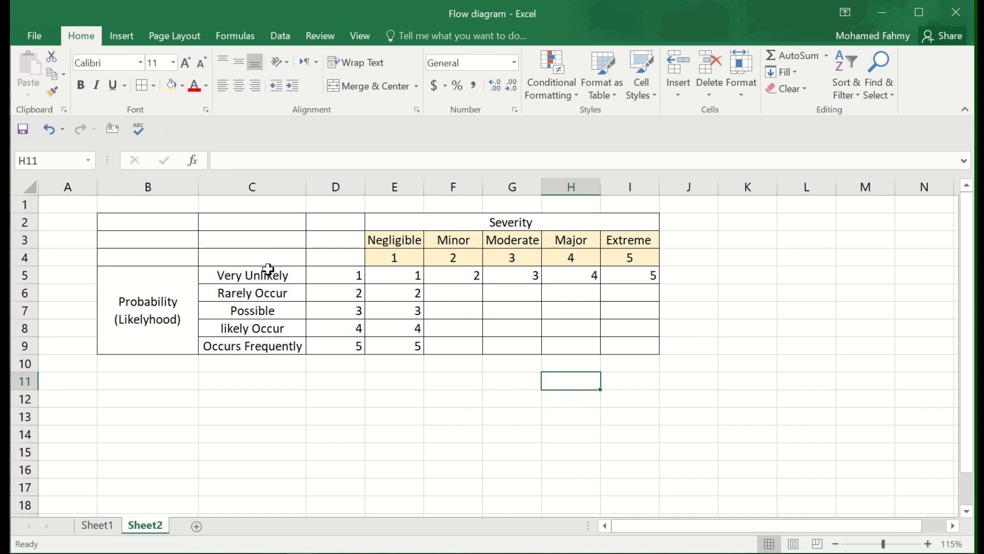
Fill the probability labels and numbers C5:D9 light blue.
{"action": "left_click_drag", "start_coordinate": [268, 269], "coordinate": [328, 345]}
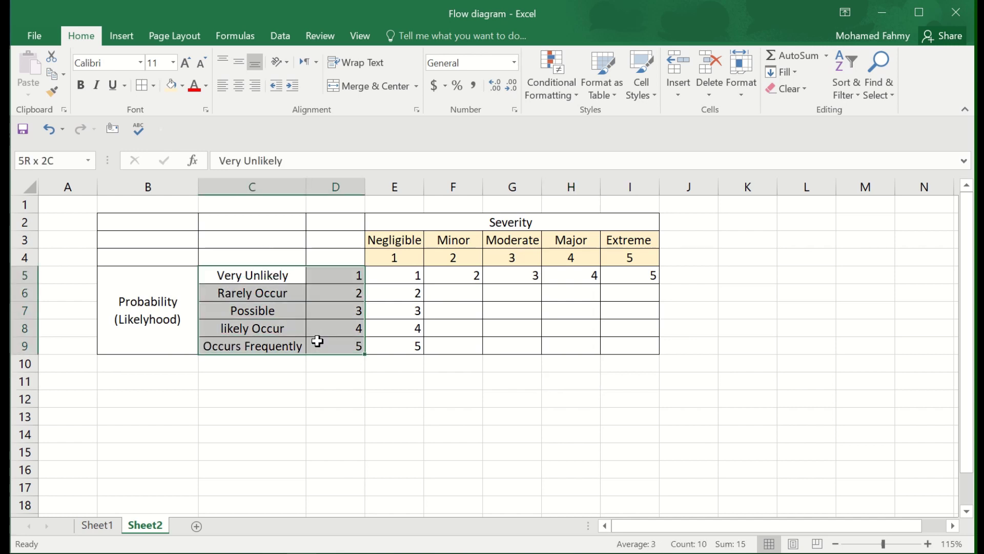
{"action": "left_click", "coordinate": [180, 86]}
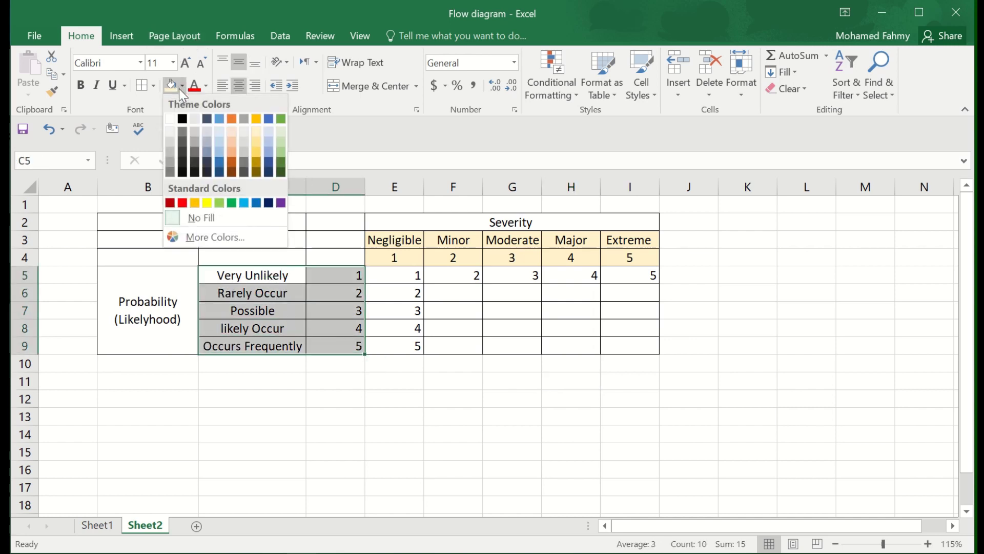
{"action": "left_click", "coordinate": [272, 141]}
{"action": "left_click", "coordinate": [720, 310]}
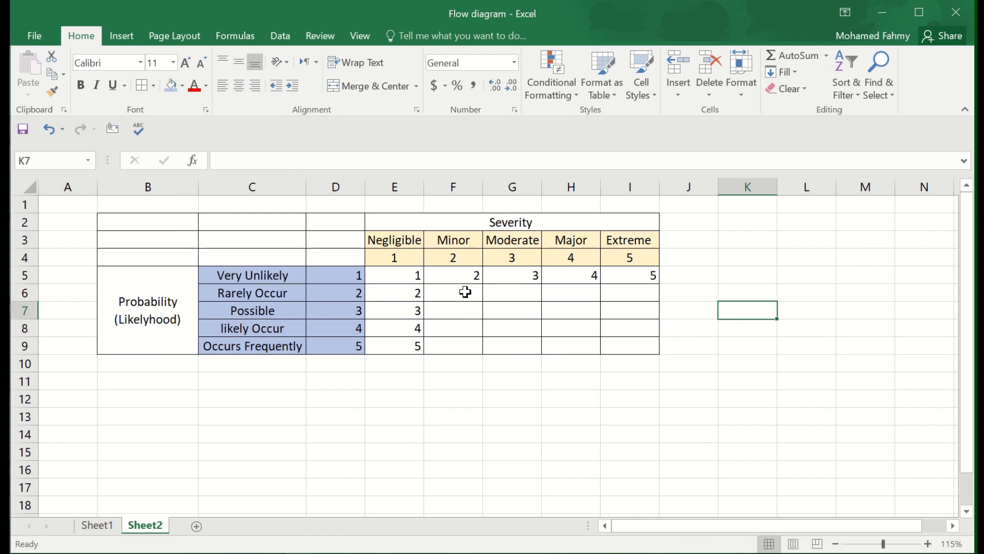
Enter scores 4, 6, 8 and 10 in the Rarely Occur row F6:I6.
{"action": "left_click", "coordinate": [465, 292]}
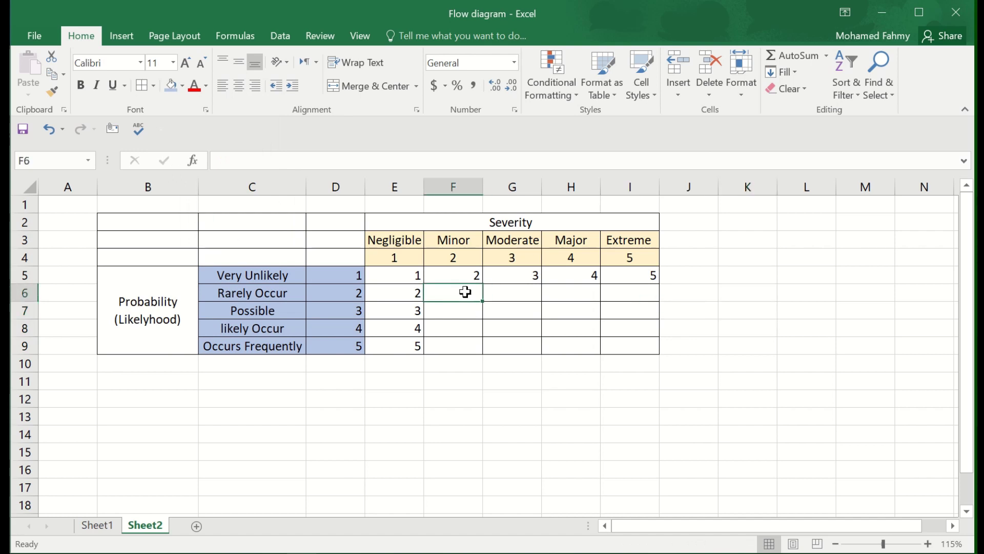
{"action": "type", "text": "4"}
{"action": "left_click", "coordinate": [505, 292]}
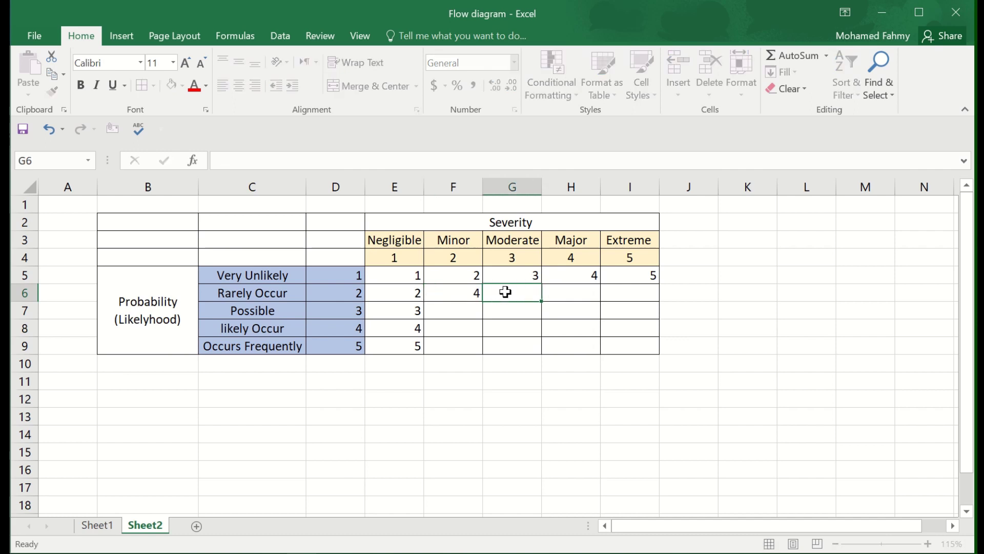
{"action": "type", "text": "6"}
{"action": "left_click", "coordinate": [568, 292]}
{"action": "type", "text": "8"}
{"action": "left_click", "coordinate": [649, 300]}
{"action": "type", "text": "10"}
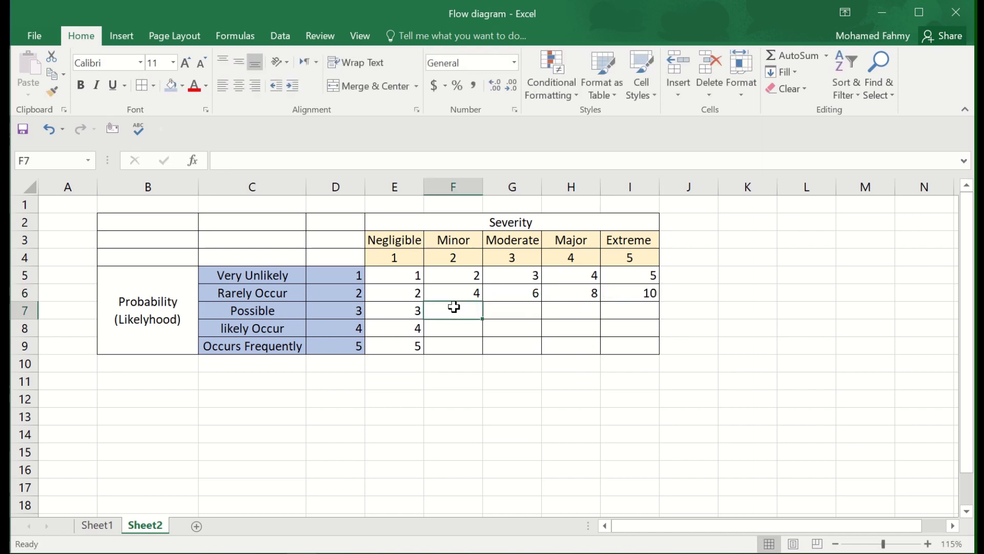
Enter scores 6, 9, 12 and 15 in row F7:I7, correcting a mistyped value.
{"action": "type", "text": "69"}
{"action": "key", "text": "BackSpace"}
{"action": "left_click", "coordinate": [522, 311]}
{"action": "type", "text": "9"}
{"action": "left_click", "coordinate": [559, 311]}
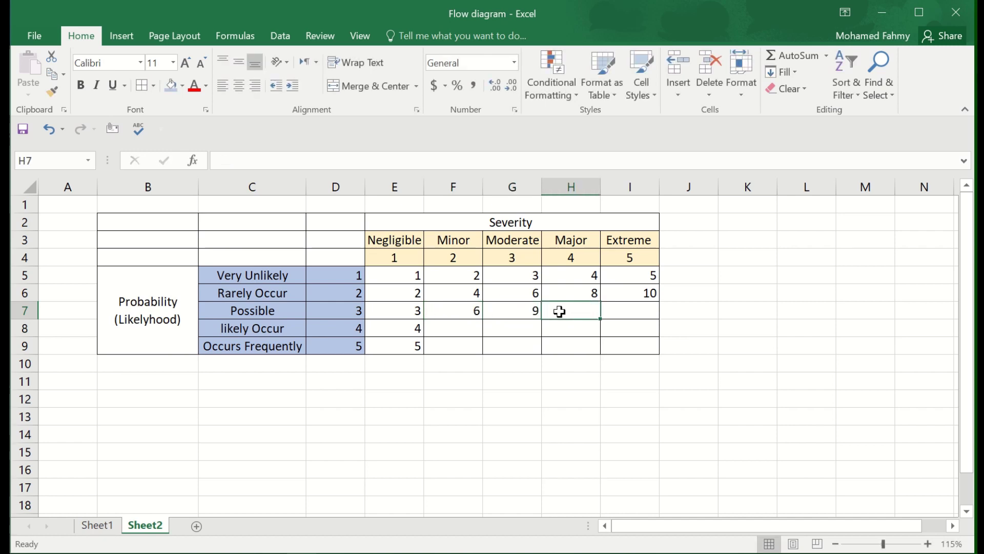
{"action": "type", "text": "12"}
{"action": "left_click", "coordinate": [621, 310]}
{"action": "type", "text": "15"}
Enter scores 8, 12, 16 and 20 in row F8:I8.
{"action": "left_click", "coordinate": [464, 329]}
{"action": "type", "text": "8"}
{"action": "left_click", "coordinate": [512, 327]}
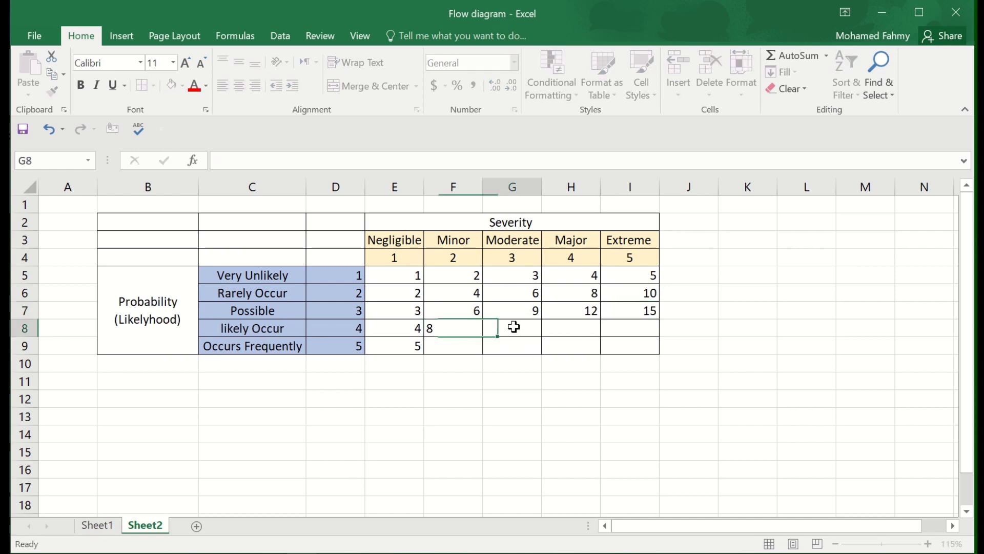
{"action": "type", "text": "12"}
{"action": "left_click", "coordinate": [566, 323]}
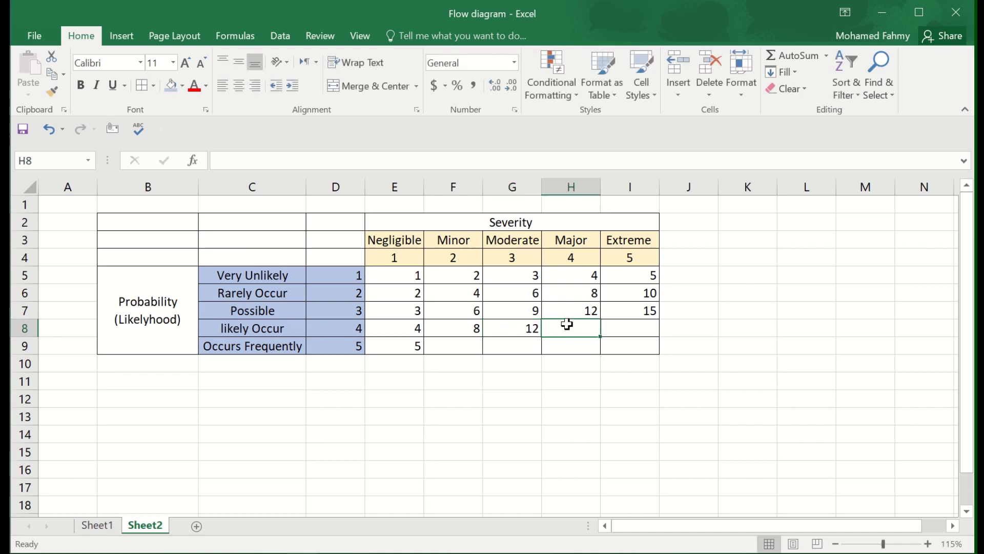
{"action": "type", "text": "16"}
{"action": "left_click", "coordinate": [618, 324]}
{"action": "type", "text": "20"}
Enter scores 10, 15, 20 and 25 in the Occurs Frequently row F9:I9.
{"action": "left_click", "coordinate": [454, 343]}
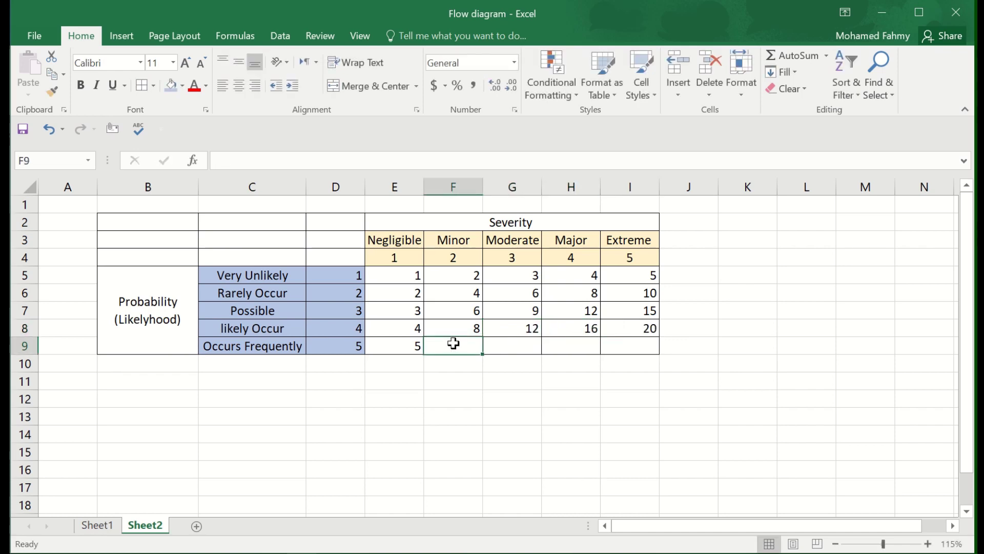
{"action": "type", "text": "10"}
{"action": "left_click", "coordinate": [516, 349]}
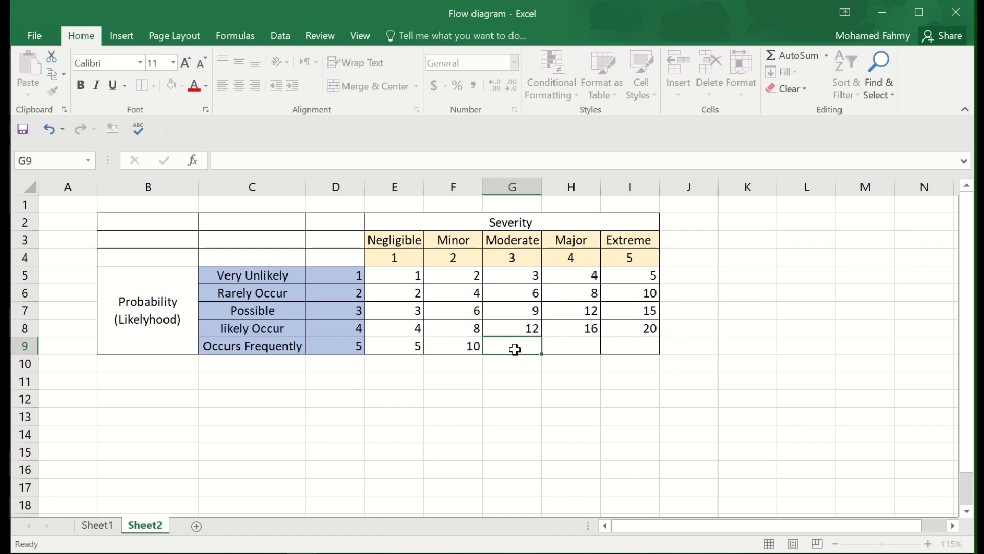
{"action": "type", "text": "15"}
{"action": "left_click", "coordinate": [570, 347]}
{"action": "type", "text": "20"}
{"action": "left_click", "coordinate": [620, 346]}
{"action": "type", "text": "2"}
{"action": "key", "text": "Return"}
{"action": "left_click", "coordinate": [648, 416]}
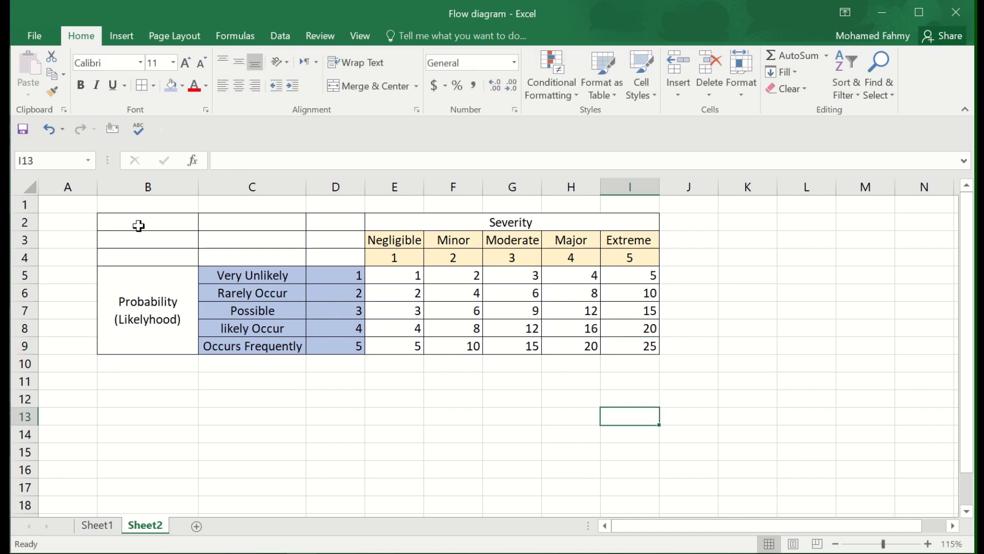
Enter the title 'Risk Assessment Control Measure' in B1 and merge-centre it across B1:D1.
{"action": "left_click", "coordinate": [131, 204]}
{"action": "type", "text": "R"}
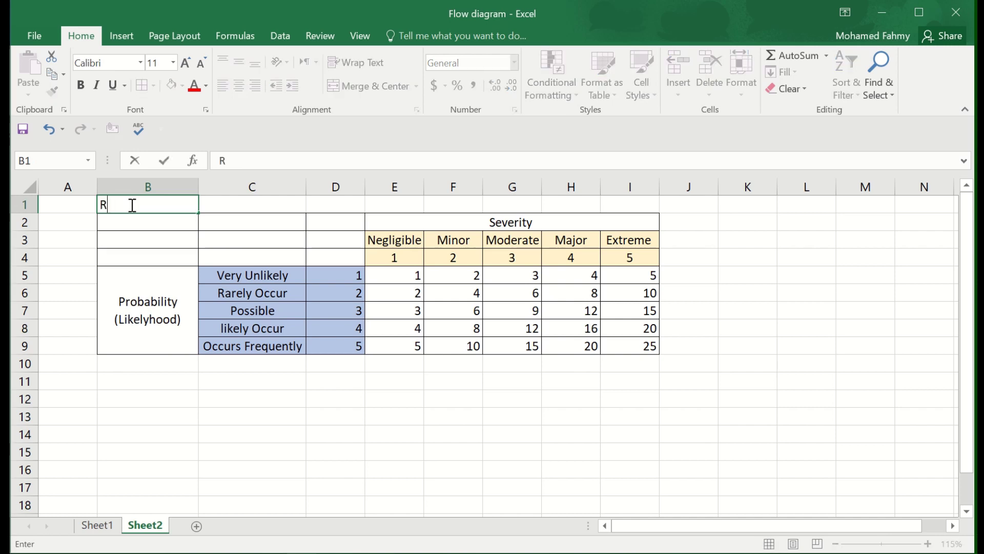
{"action": "type", "text": "isk Assessment"}
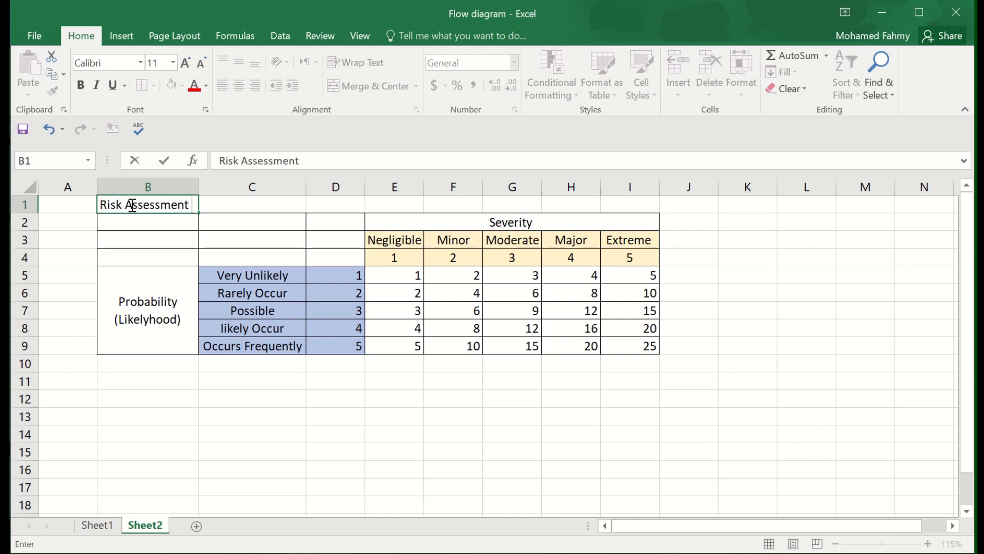
{"action": "type", "text": "Control Measure"}
{"action": "key", "text": "Return"}
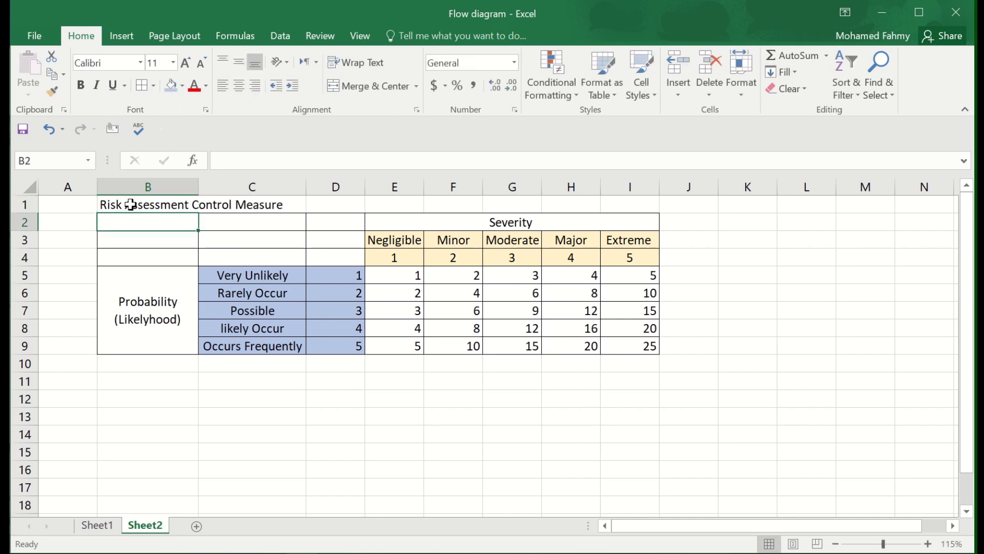
{"action": "mouse_move", "coordinate": [132, 204]}
{"action": "left_mouse_down"}
{"action": "mouse_move", "coordinate": [274, 226]}
{"action": "mouse_move", "coordinate": [328, 214]}
{"action": "left_mouse_up"}
{"action": "left_click", "coordinate": [325, 218]}
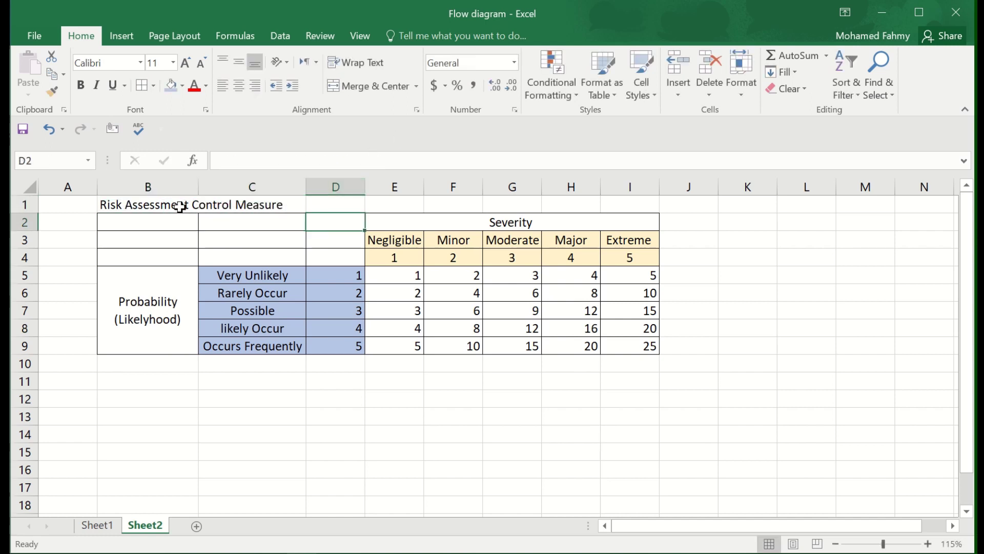
{"action": "left_click_drag", "start_coordinate": [178, 200], "coordinate": [350, 195]}
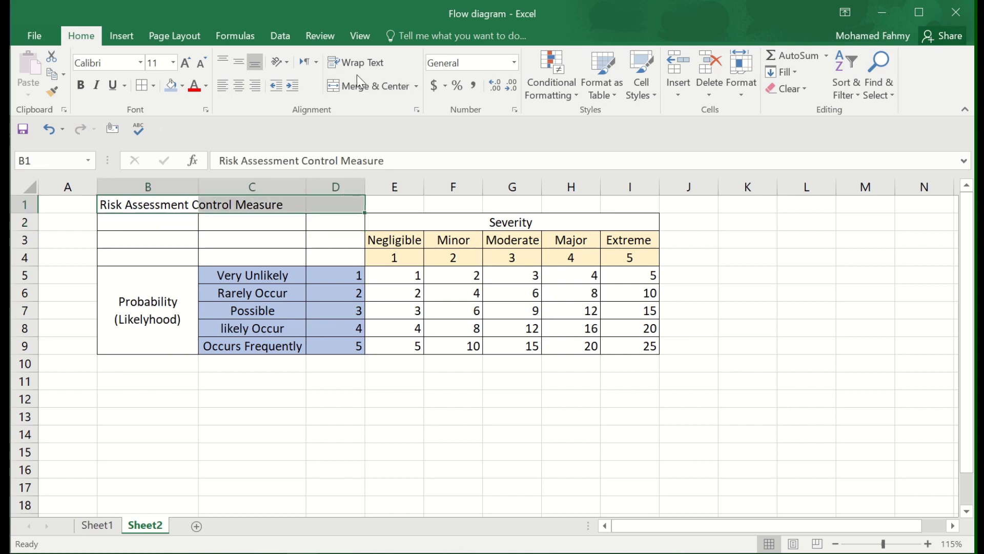
{"action": "left_click", "coordinate": [358, 86]}
Format the title at size 14, bold white text on a dark orange fill.
{"action": "left_click", "coordinate": [235, 84]}
{"action": "left_click", "coordinate": [238, 62]}
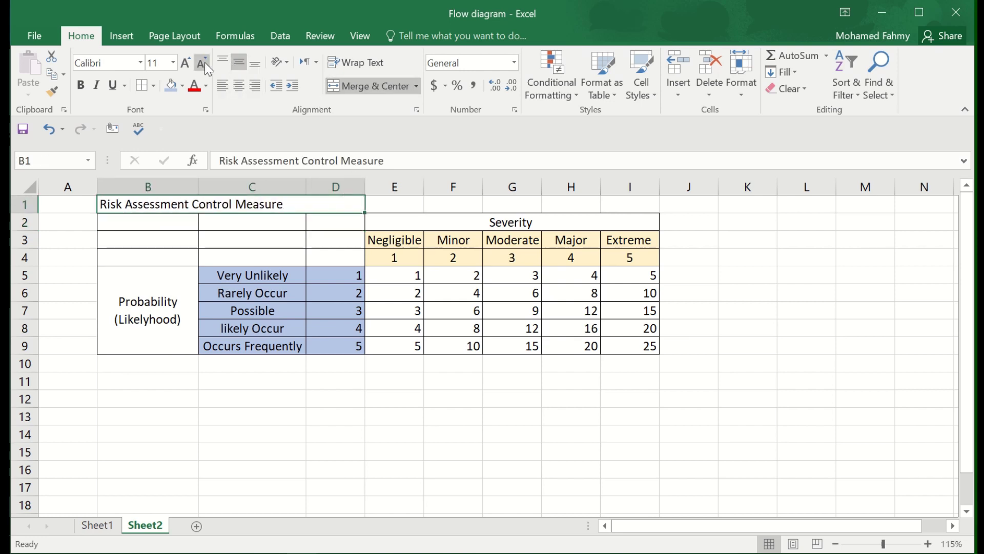
{"action": "left_click", "coordinate": [186, 63]}
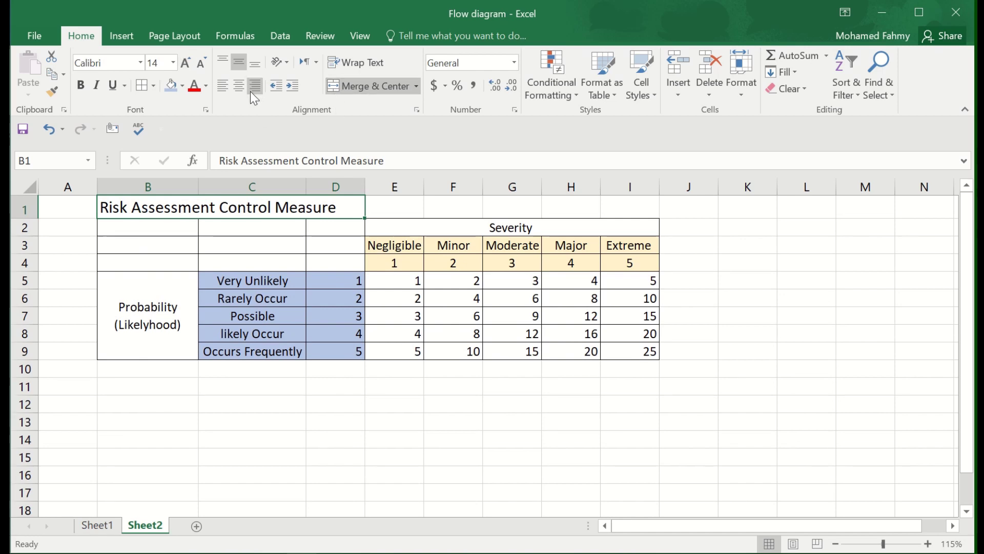
{"action": "left_click", "coordinate": [238, 85]}
{"action": "left_click", "coordinate": [182, 86]}
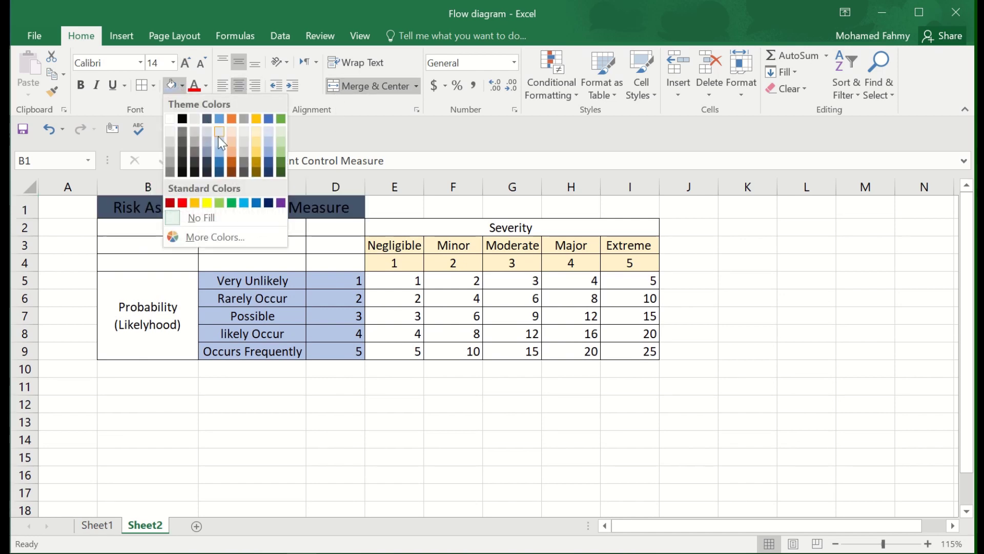
{"action": "left_click", "coordinate": [233, 149]}
{"action": "left_click", "coordinate": [206, 85]}
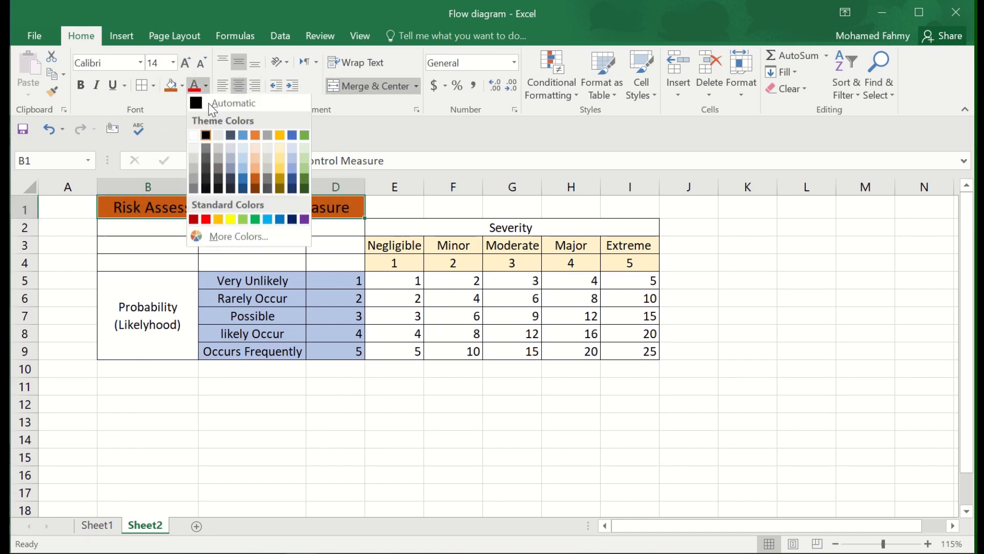
{"action": "left_click", "coordinate": [197, 135]}
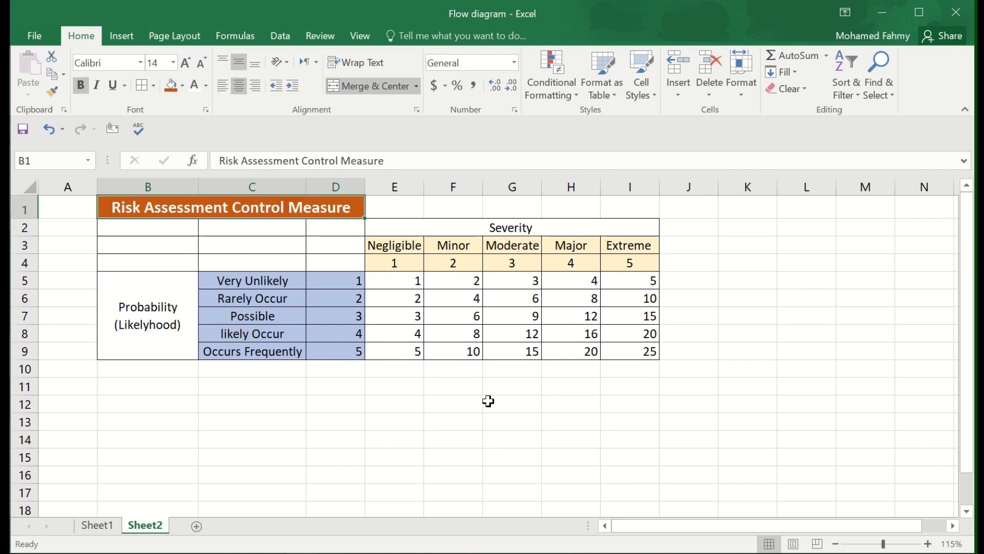
{"action": "left_click", "coordinate": [84, 86]}
{"action": "left_click", "coordinate": [512, 403]}
Insert a blank row above the title and give the title an outside border.
{"action": "right_click", "coordinate": [35, 208]}
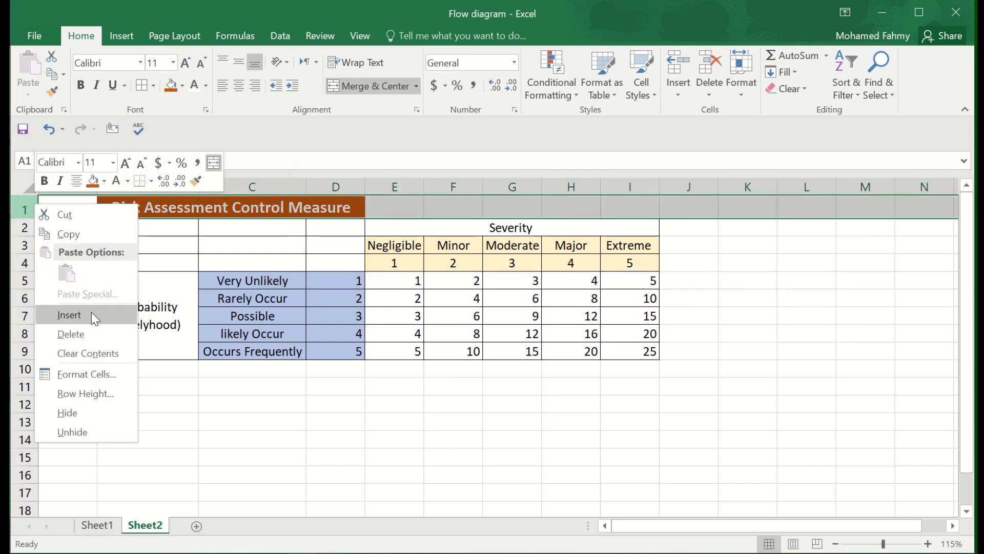
{"action": "left_click", "coordinate": [69, 315]}
{"action": "left_click", "coordinate": [446, 419]}
{"action": "left_click", "coordinate": [109, 224]}
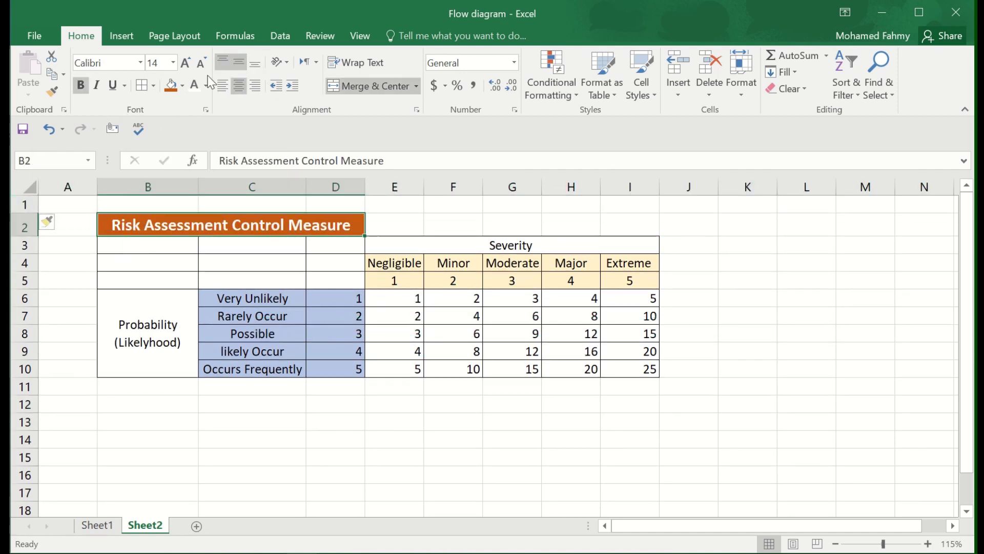
{"action": "left_click", "coordinate": [153, 85]}
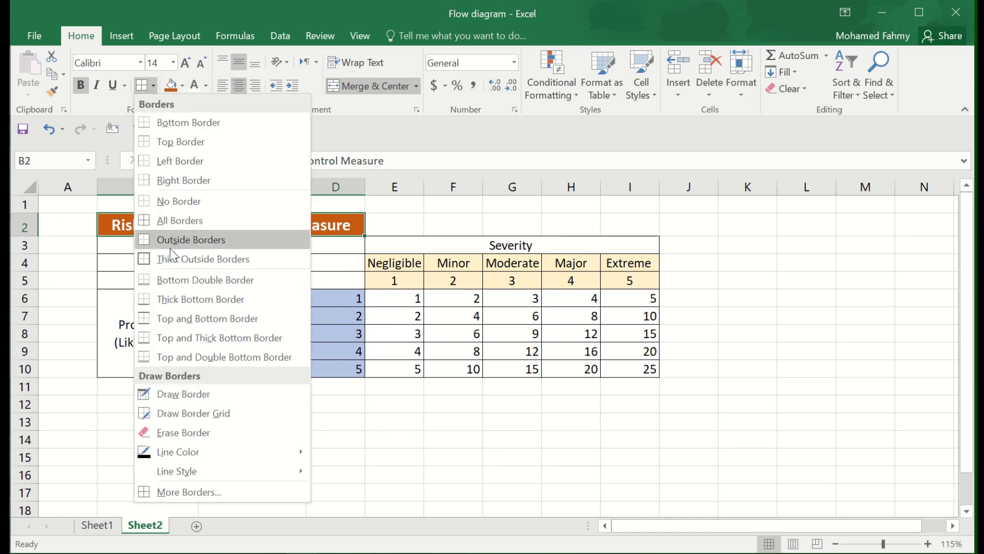
{"action": "left_click", "coordinate": [191, 239]}
{"action": "left_click", "coordinate": [806, 225]}
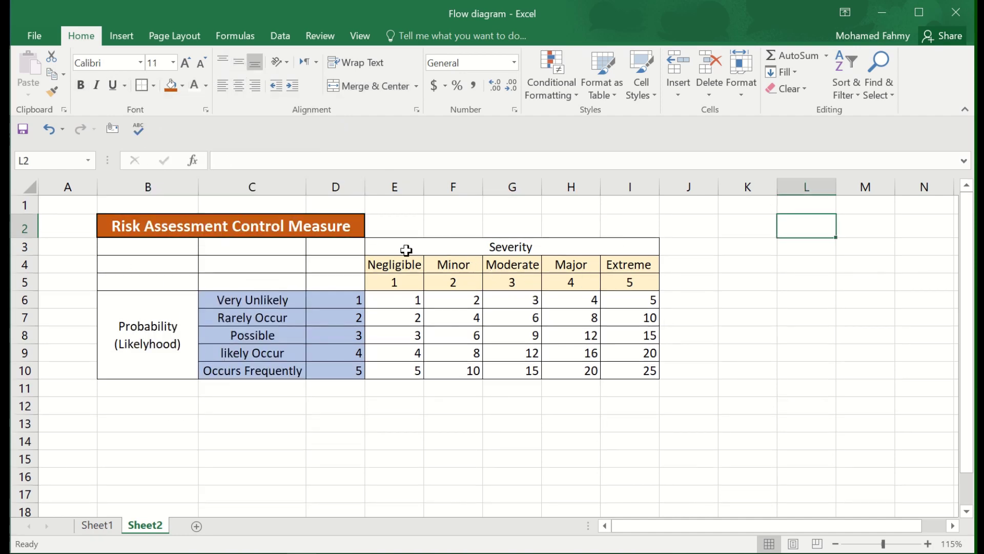
Centre all probability numbers and scores in D4:I10.
{"action": "left_click_drag", "start_coordinate": [406, 250], "coordinate": [415, 281]}
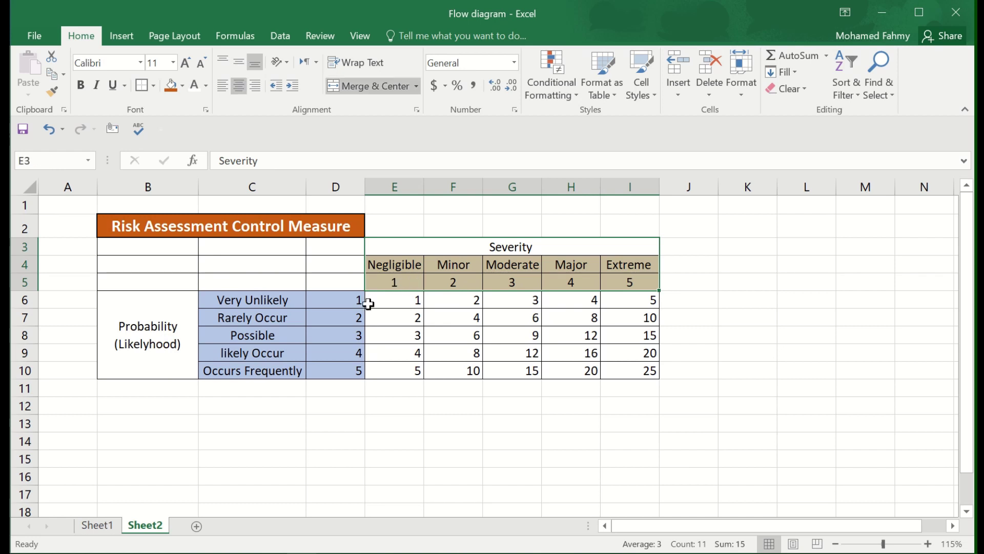
{"action": "left_click", "coordinate": [157, 304]}
{"action": "left_click_drag", "start_coordinate": [222, 330], "coordinate": [333, 369]}
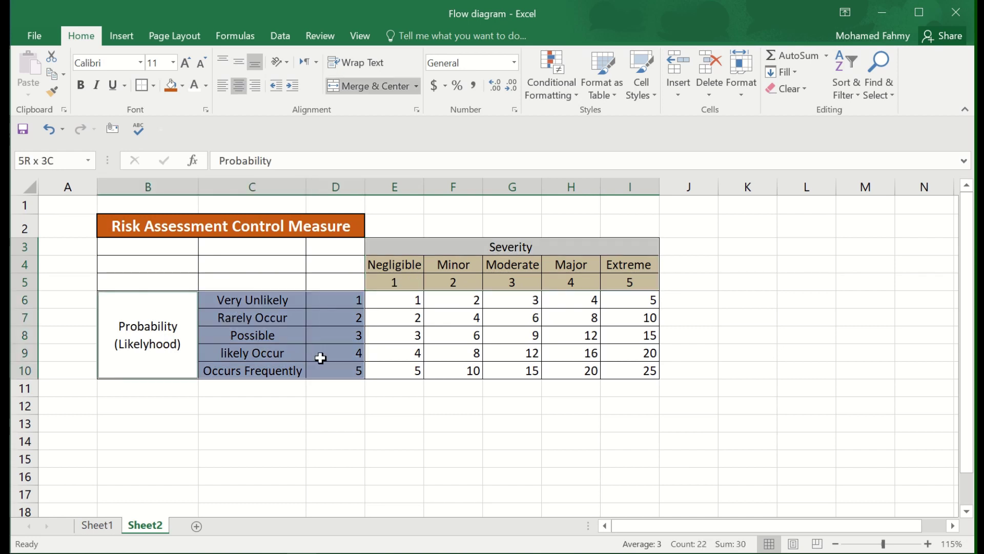
{"action": "left_click", "coordinate": [772, 365]}
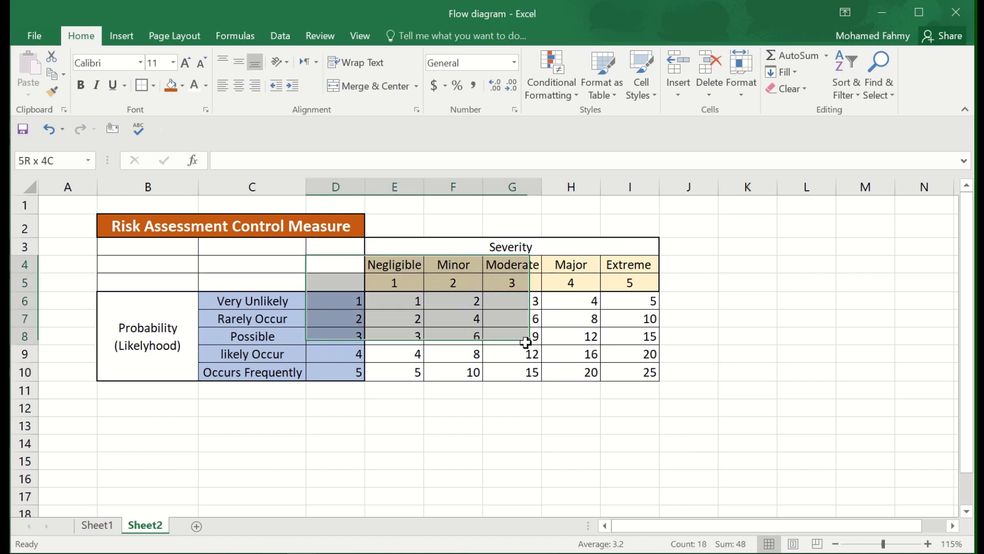
{"action": "left_click_drag", "start_coordinate": [332, 267], "coordinate": [630, 372]}
{"action": "left_click", "coordinate": [239, 86]}
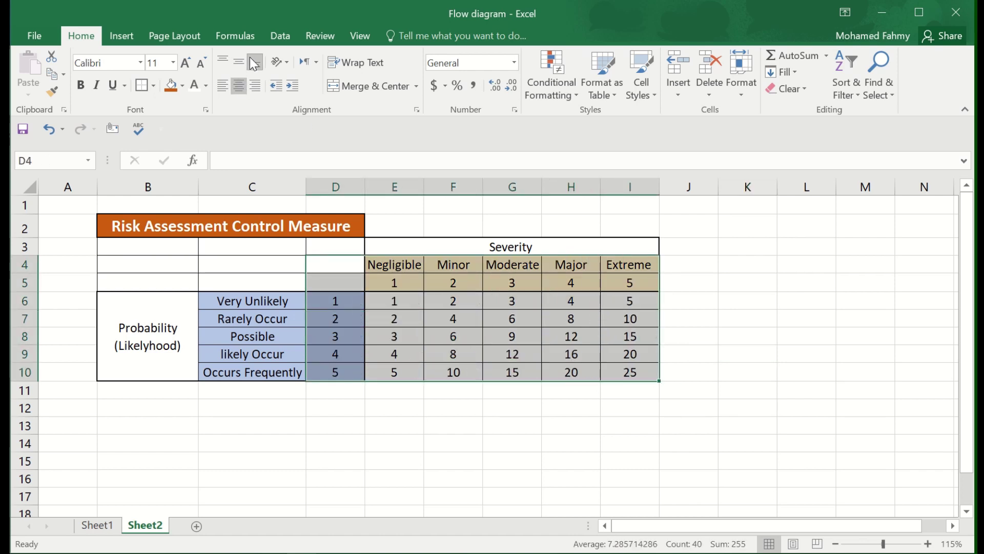
{"action": "left_click", "coordinate": [630, 478]}
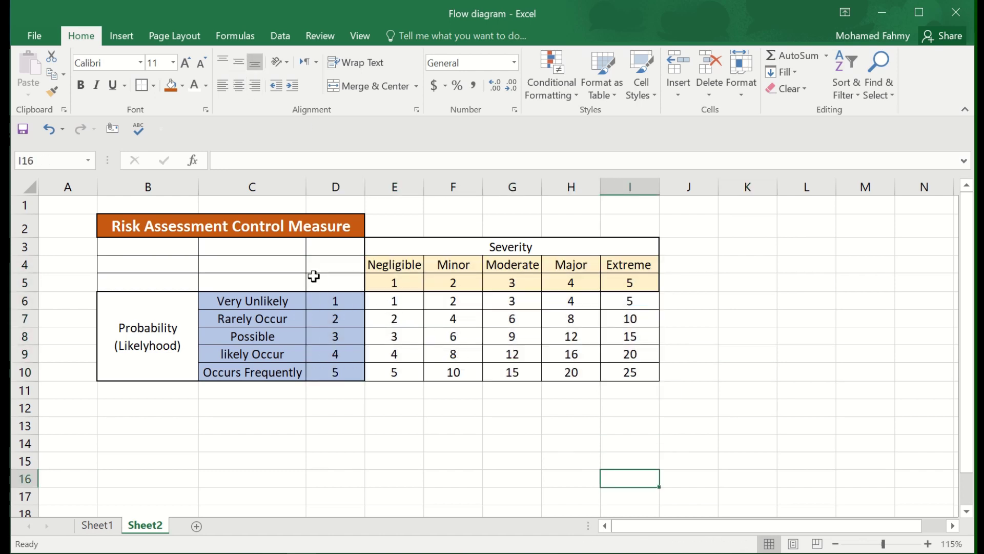
{"action": "left_click_drag", "start_coordinate": [116, 245], "coordinate": [591, 369]}
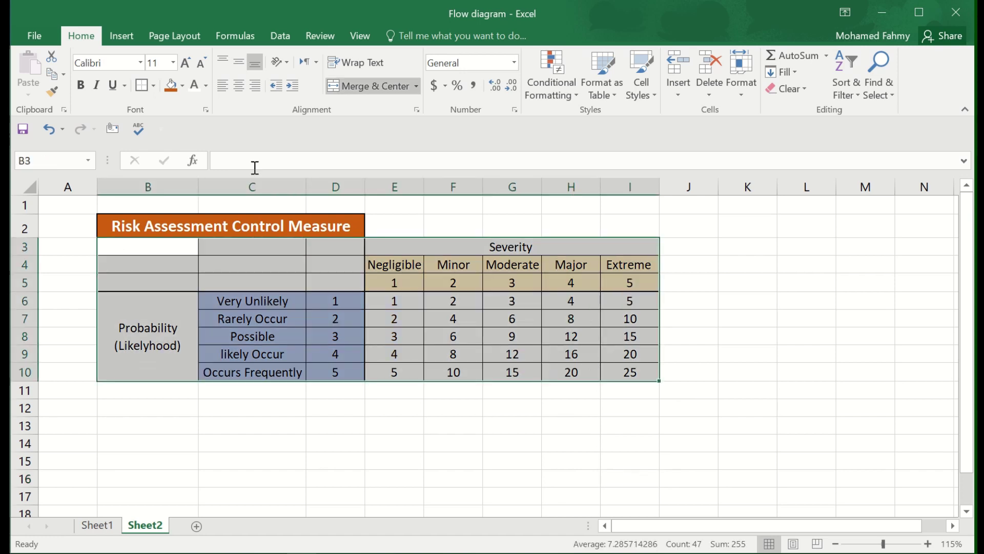
{"action": "left_click", "coordinate": [781, 401]}
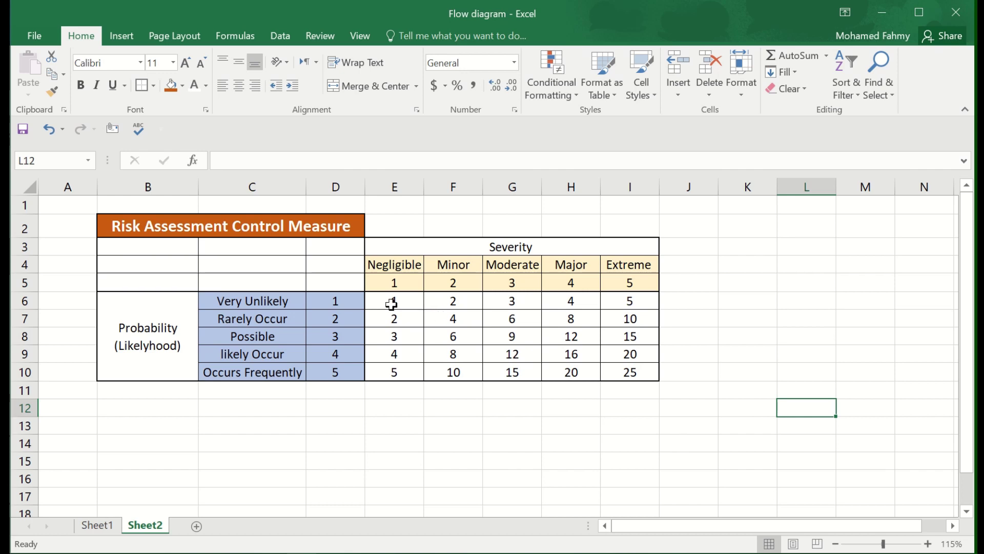
Enter the first legend row: 'From 1 - 4' in B3 and 'Low Risk' in C3.
{"action": "left_click", "coordinate": [151, 250]}
{"action": "type", "text": "From 1 - 4"}
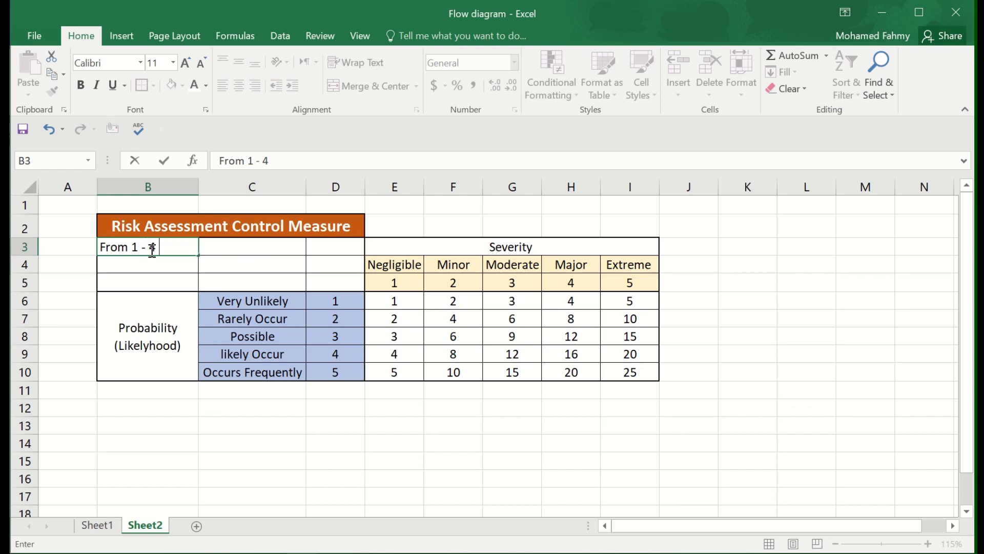
{"action": "left_click", "coordinate": [218, 249]}
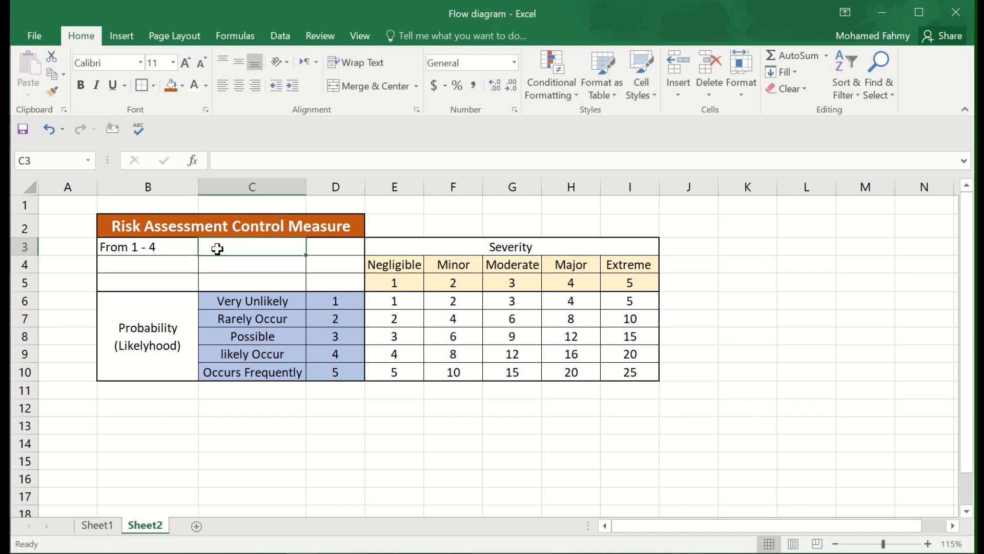
{"action": "type", "text": "Low Risk"}
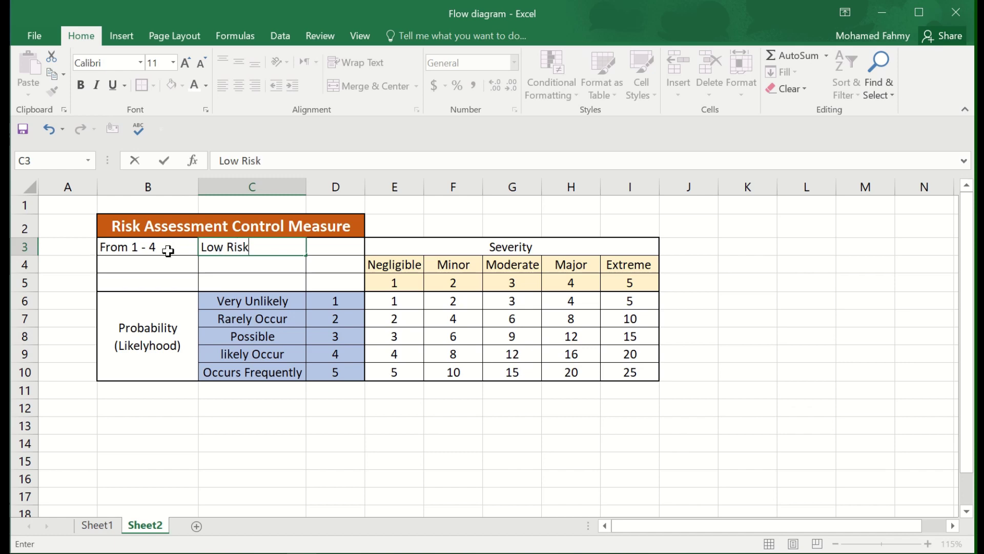
{"action": "left_click", "coordinate": [167, 247]}
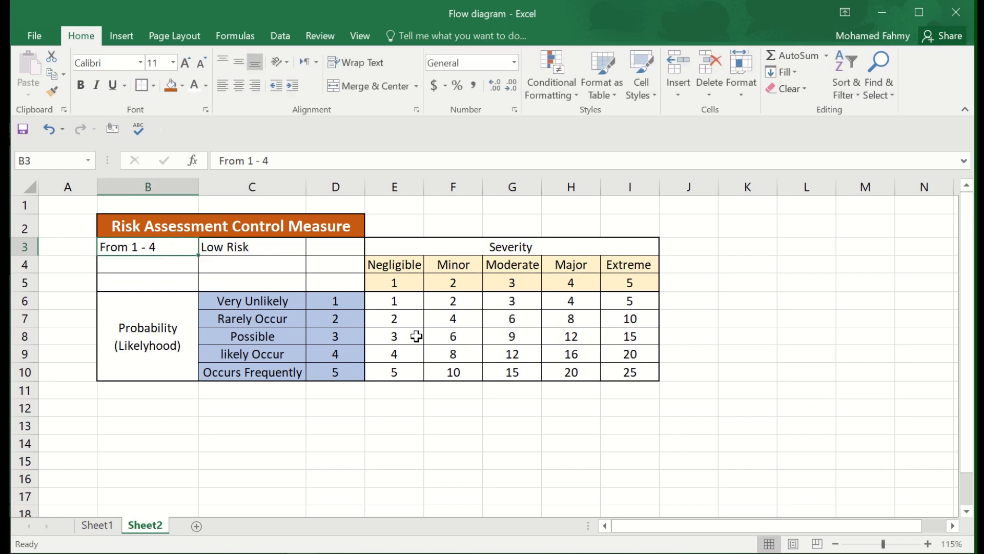
Add legend rows 'From 5 - 10' Moderate Risk and 'From 12 - 25' High Risk.
{"action": "left_click", "coordinate": [148, 266]}
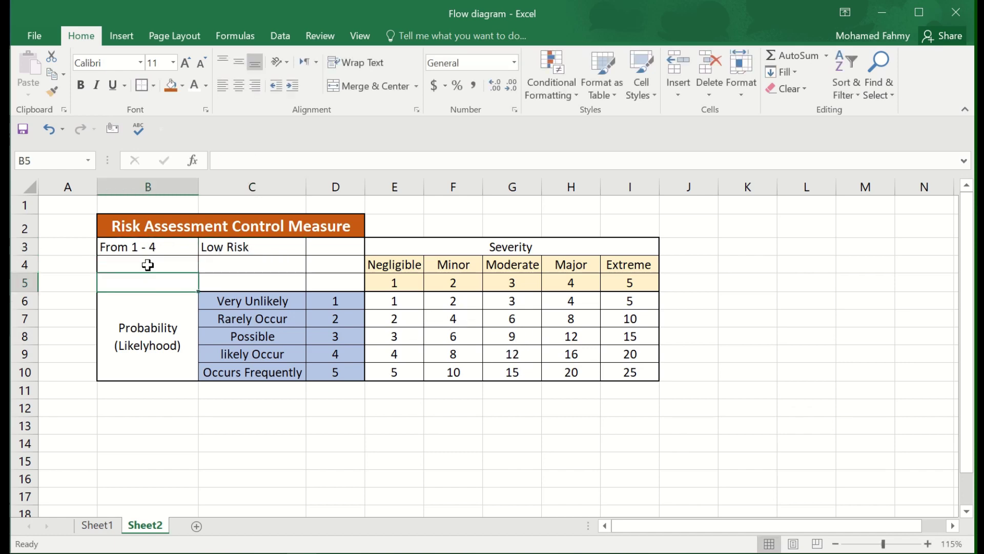
{"action": "type", "text": "F"}
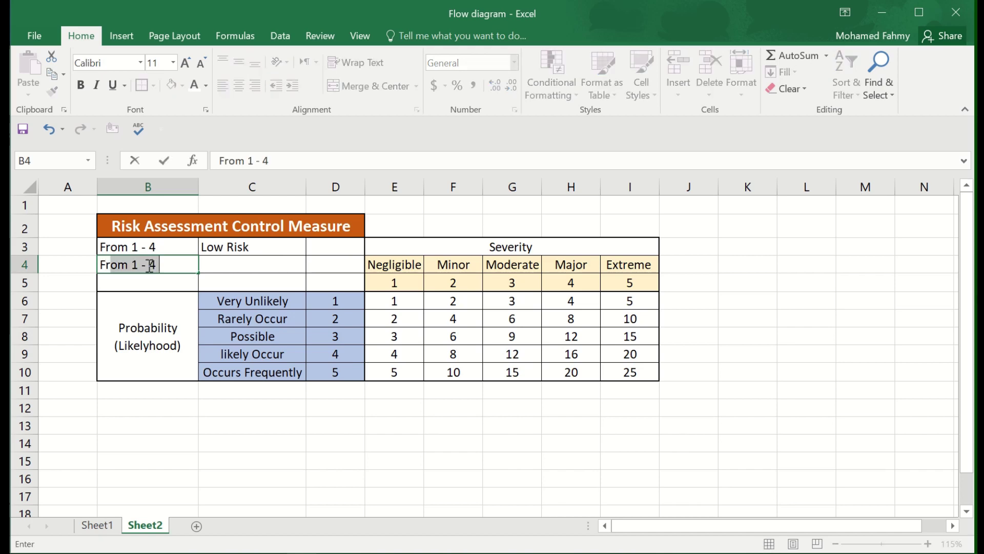
{"action": "type", "text": "rom "}
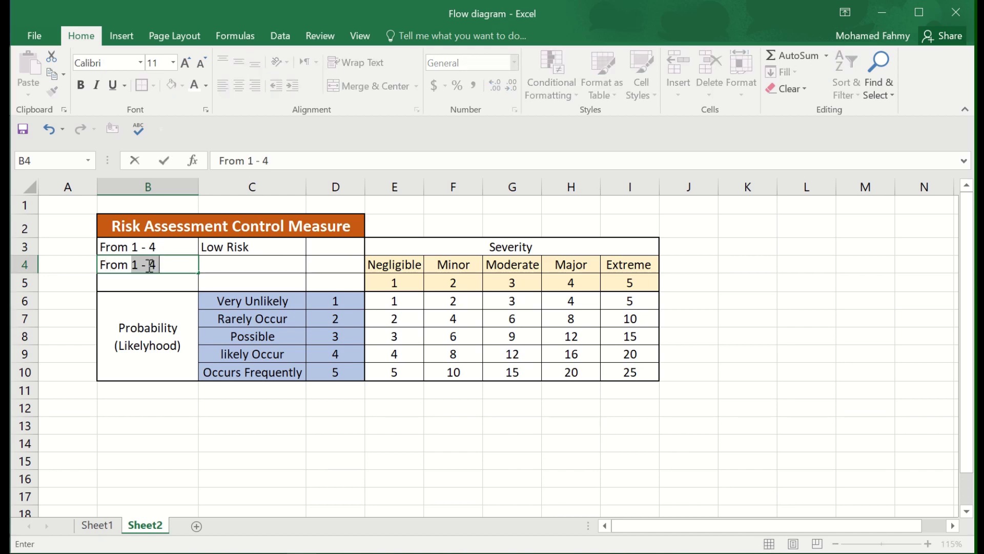
{"action": "type", "text": "5"}
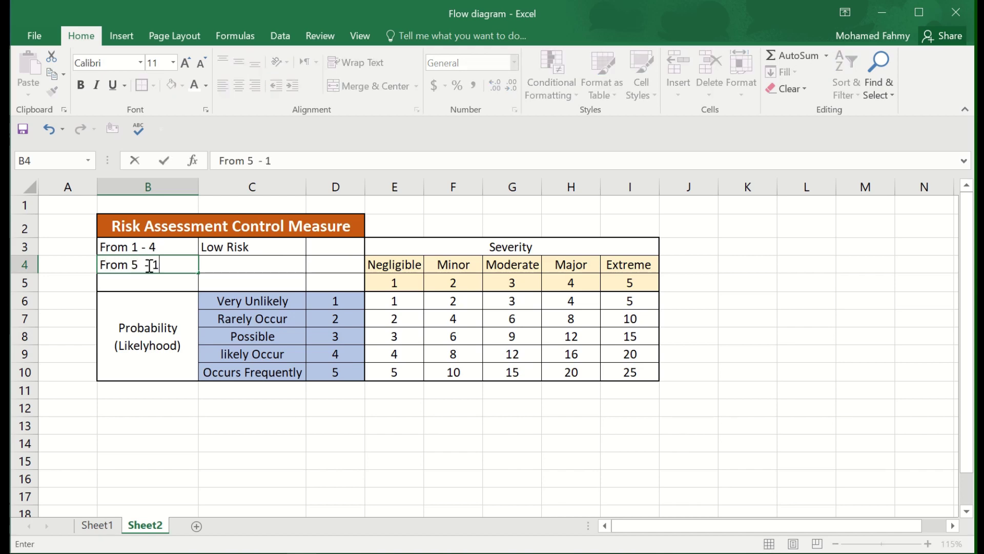
{"action": "type", "text": "0"}
{"action": "left_click", "coordinate": [220, 262]}
{"action": "type", "text": "Moderate R"}
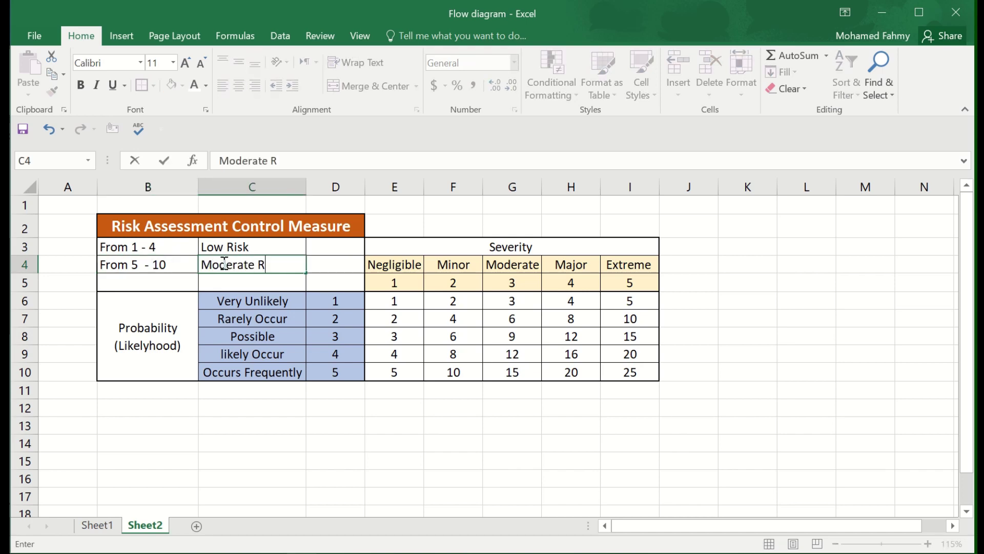
{"action": "type", "text": "isk"}
{"action": "left_click", "coordinate": [173, 279]}
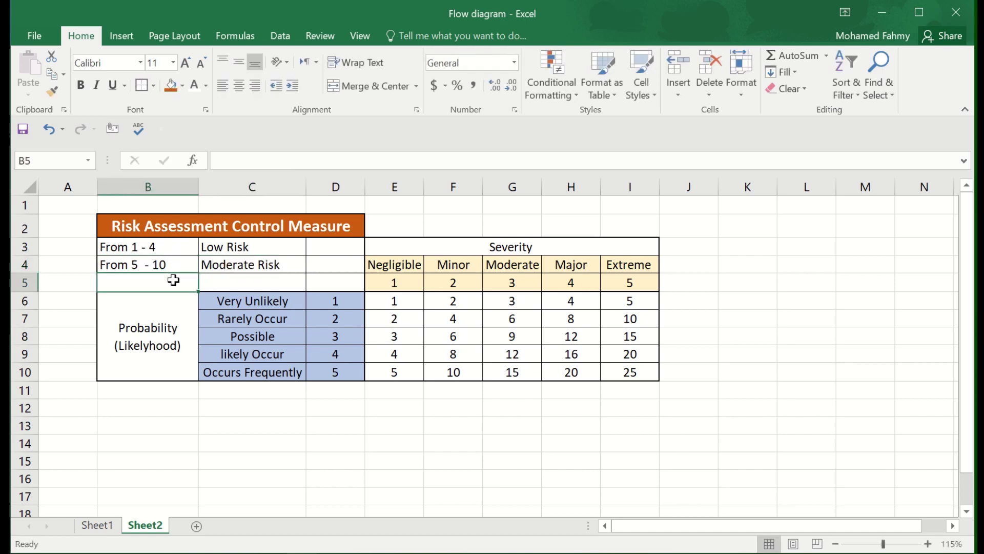
{"action": "type", "text": "From 12 - 25"}
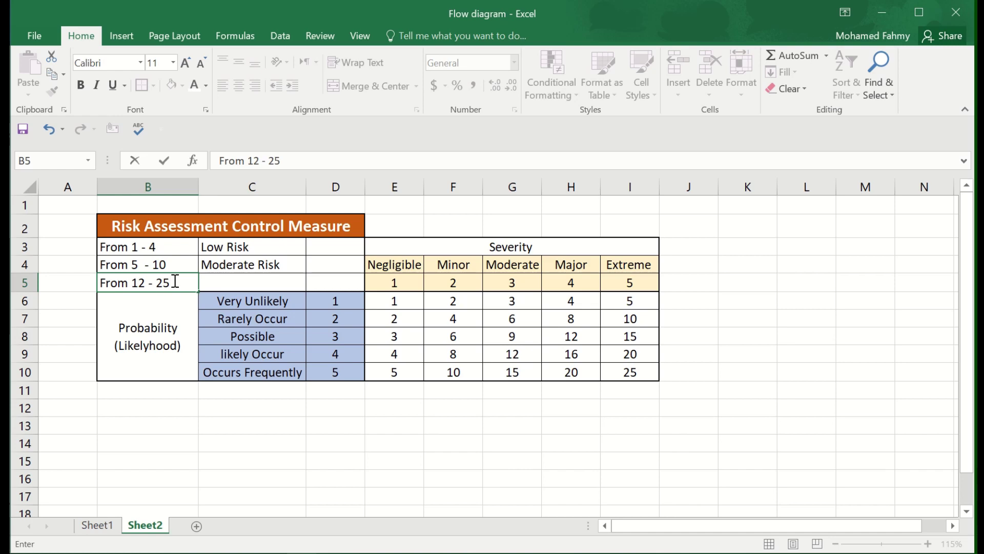
{"action": "left_click", "coordinate": [256, 283]}
{"action": "type", "text": "High Risk"}
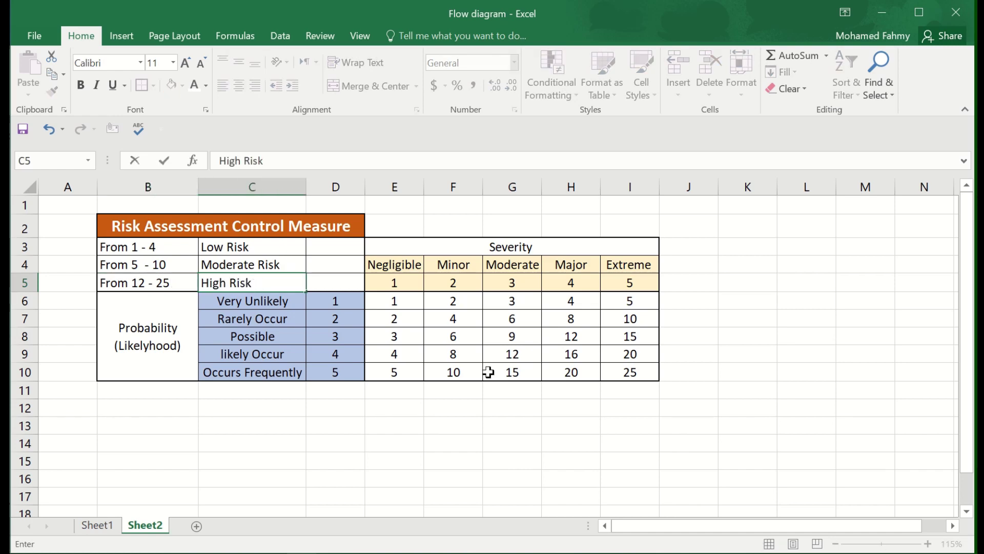
Fill the Low Risk legend row B3:C3 with a custom light green.
{"action": "left_click", "coordinate": [488, 372]}
{"action": "left_click_drag", "start_coordinate": [105, 248], "coordinate": [225, 247]}
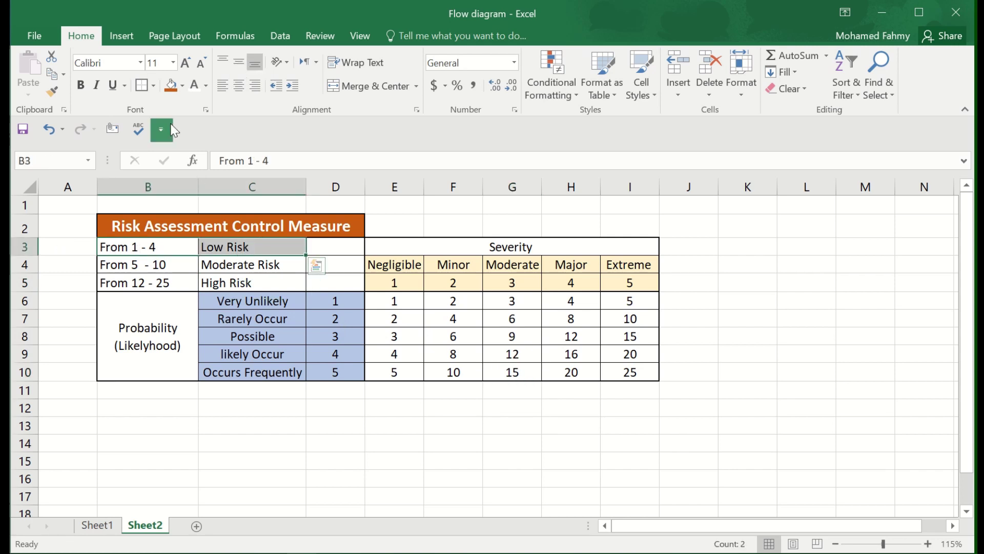
{"action": "left_click", "coordinate": [182, 85]}
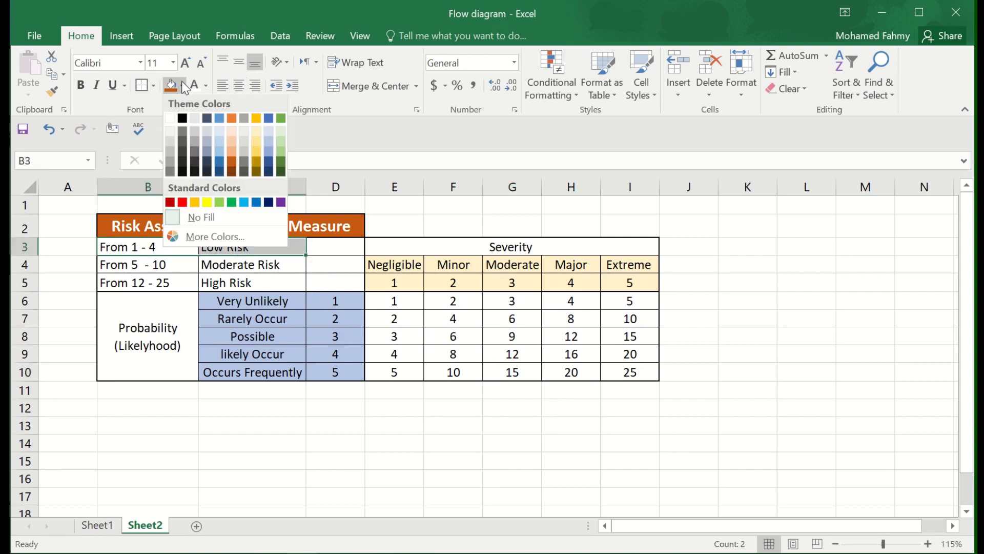
{"action": "left_click", "coordinate": [232, 203]}
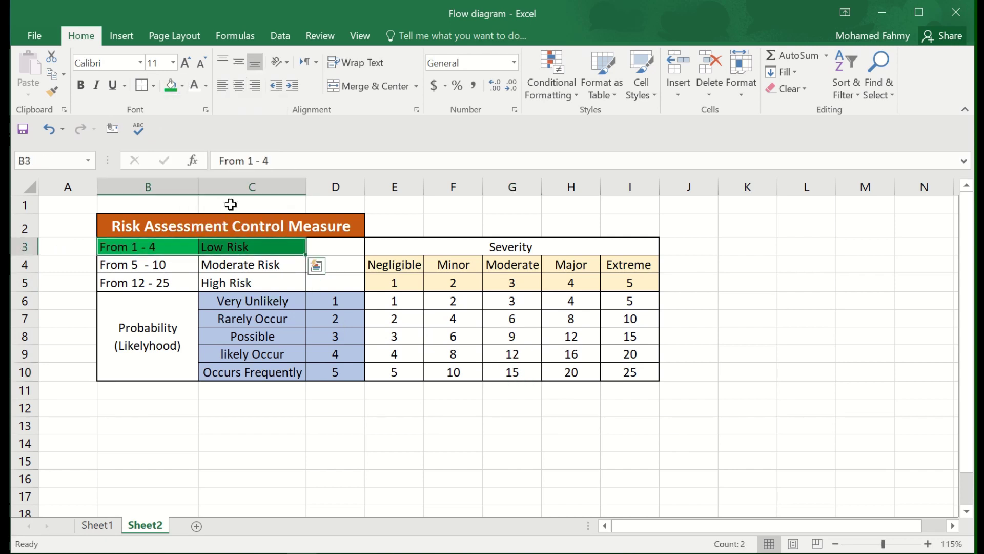
{"action": "left_click", "coordinate": [182, 86]}
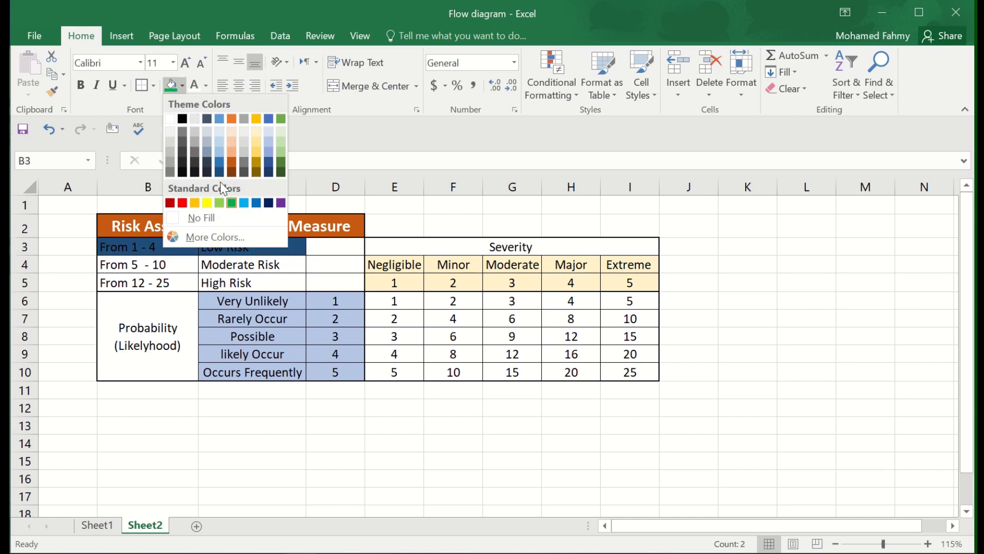
{"action": "left_click", "coordinate": [222, 237]}
{"action": "left_click", "coordinate": [453, 175]}
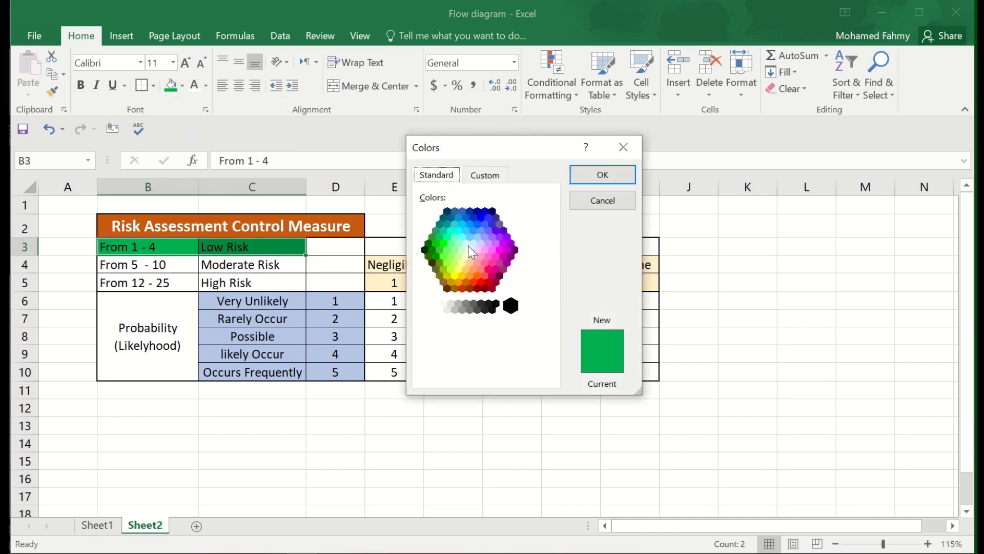
{"action": "left_click", "coordinate": [447, 237]}
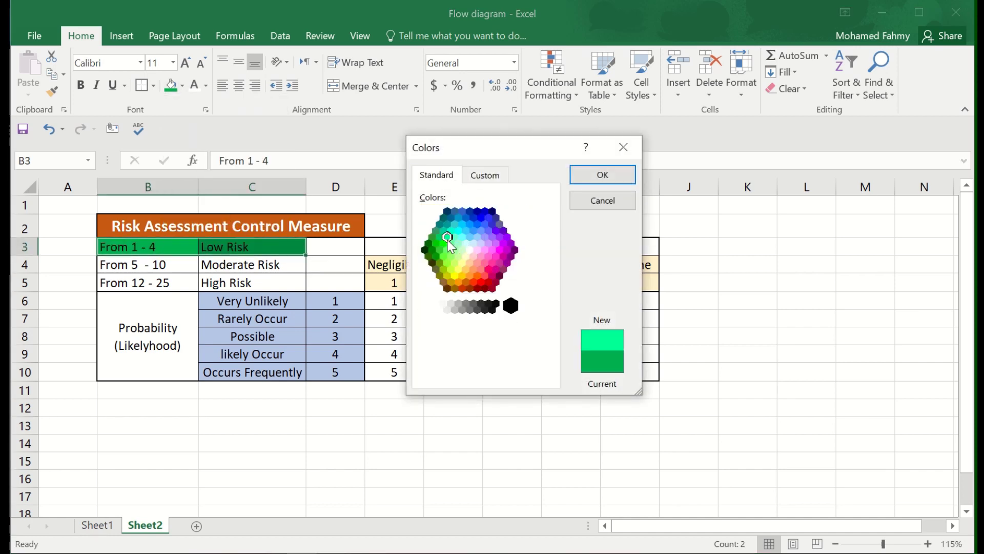
{"action": "left_click", "coordinate": [603, 174]}
Fill the Moderate Risk row yellow and the High Risk row red.
{"action": "left_click", "coordinate": [329, 376]}
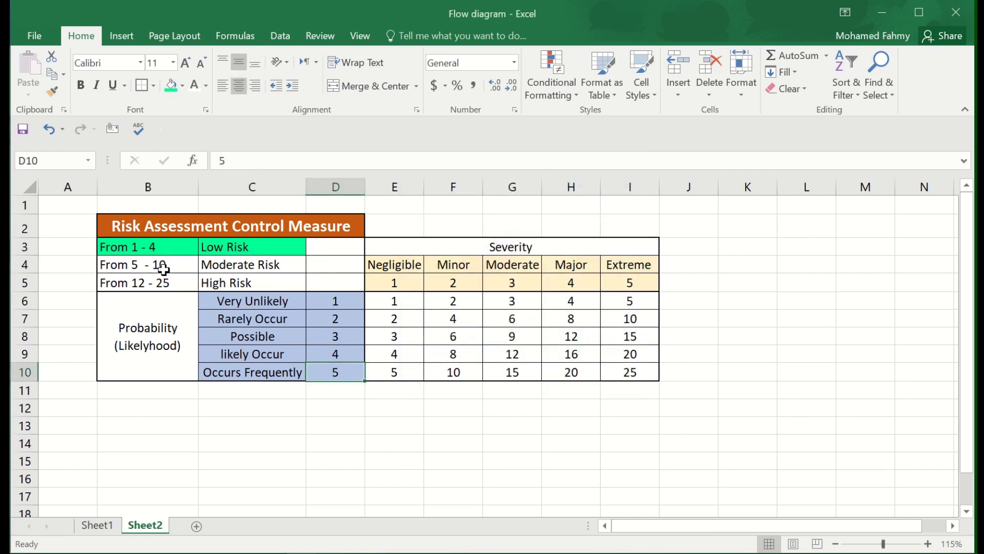
{"action": "left_click_drag", "start_coordinate": [156, 264], "coordinate": [233, 264]}
{"action": "left_click", "coordinate": [182, 88]}
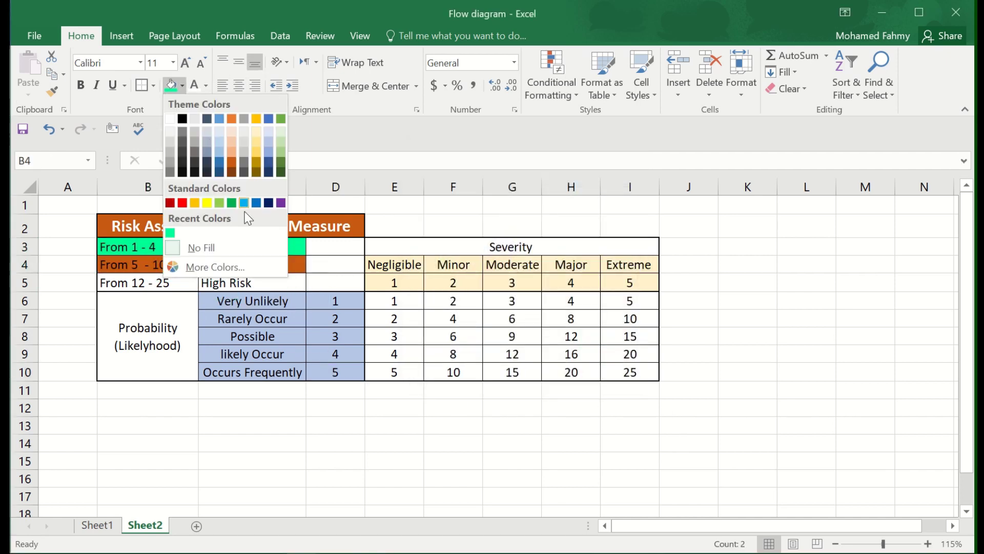
{"action": "left_click", "coordinate": [207, 203]}
{"action": "left_click_drag", "start_coordinate": [116, 283], "coordinate": [251, 283]}
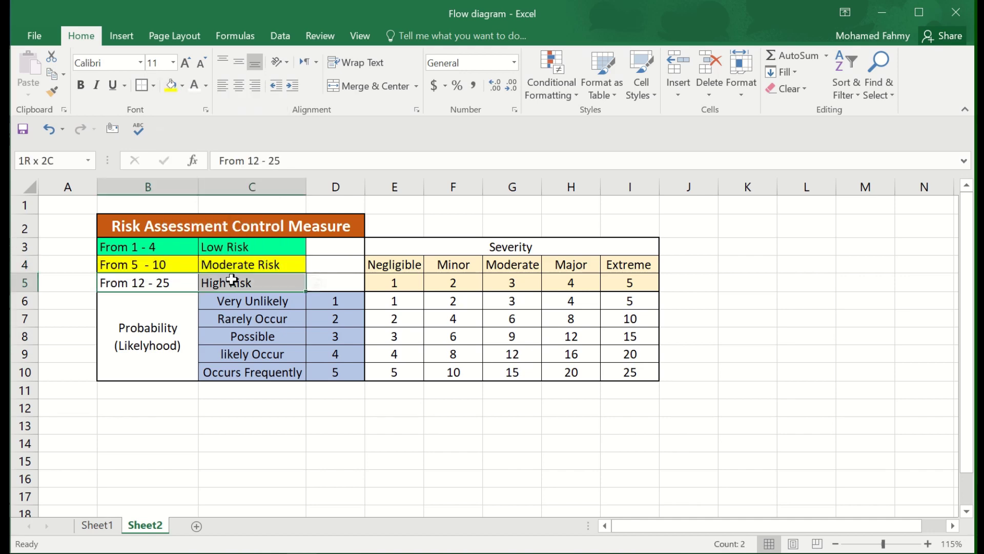
{"action": "left_click", "coordinate": [182, 87]}
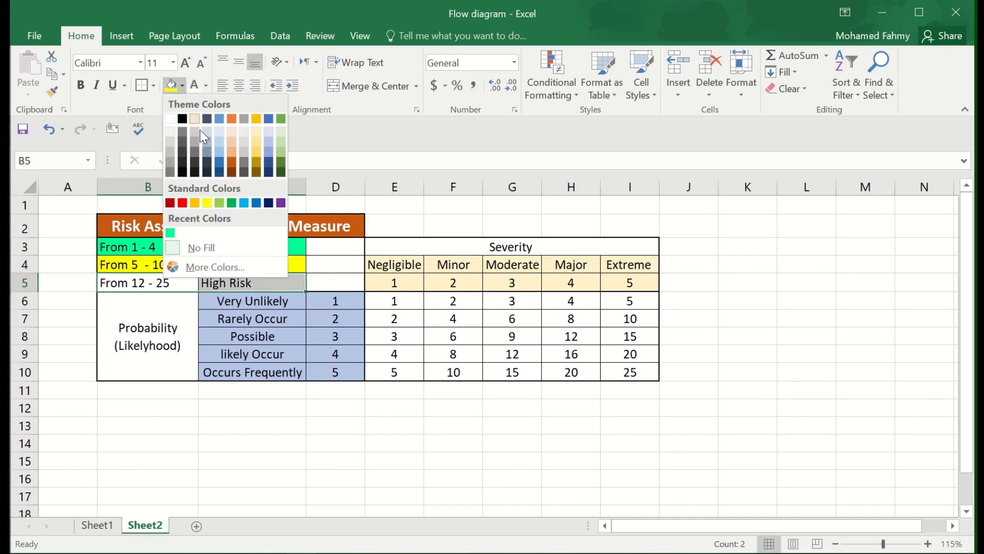
{"action": "left_click", "coordinate": [182, 203]}
Shade the low matrix scores (1–4) light green.
{"action": "left_click", "coordinate": [477, 355]}
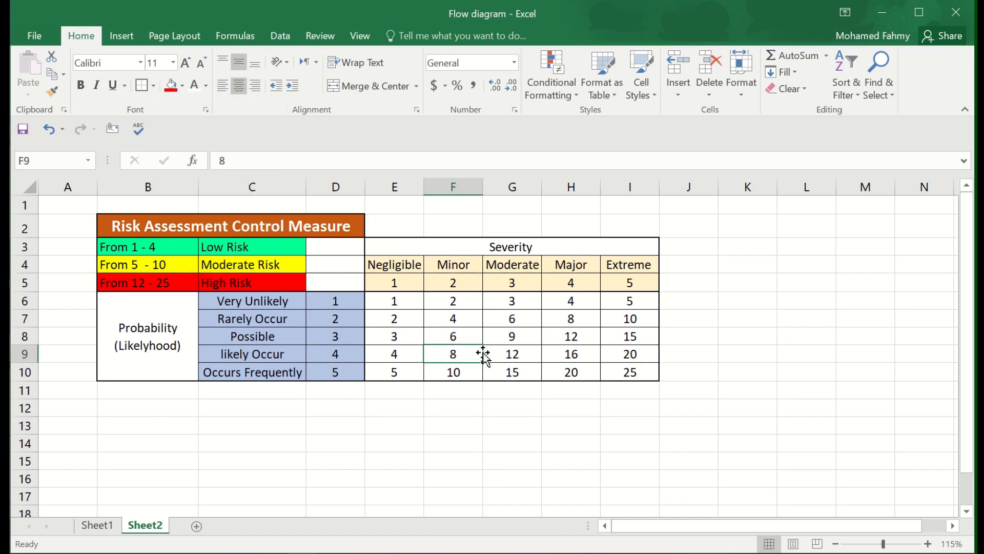
{"action": "left_click_drag", "start_coordinate": [393, 301], "coordinate": [562, 298]}
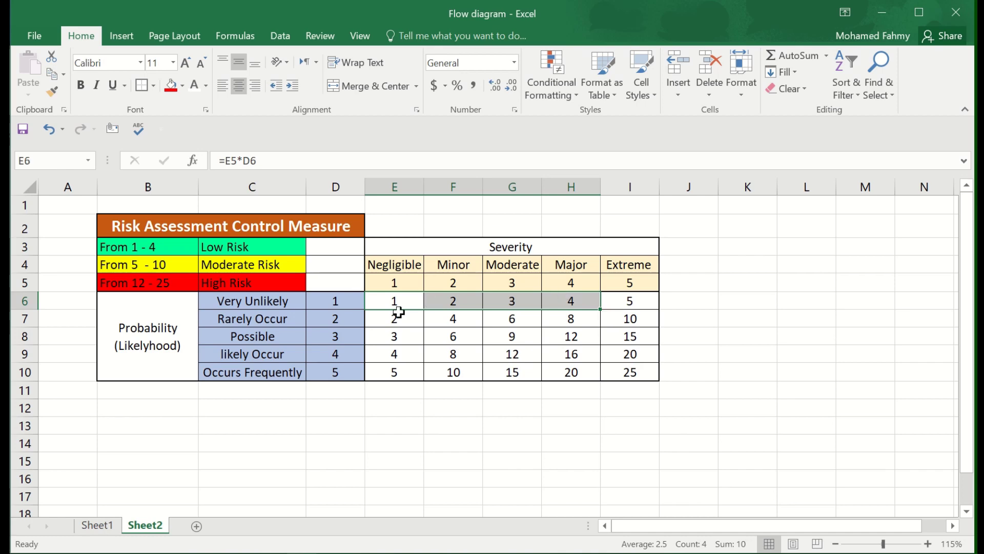
{"action": "mouse_move", "coordinate": [398, 314]}
{"action": "left_mouse_down", "text": "ctrl"}
{"action": "mouse_move", "coordinate": [440, 321]}
{"action": "mouse_move", "coordinate": [402, 356]}
{"action": "left_mouse_up", "text": "ctrl"}
{"action": "left_click", "coordinate": [182, 87]}
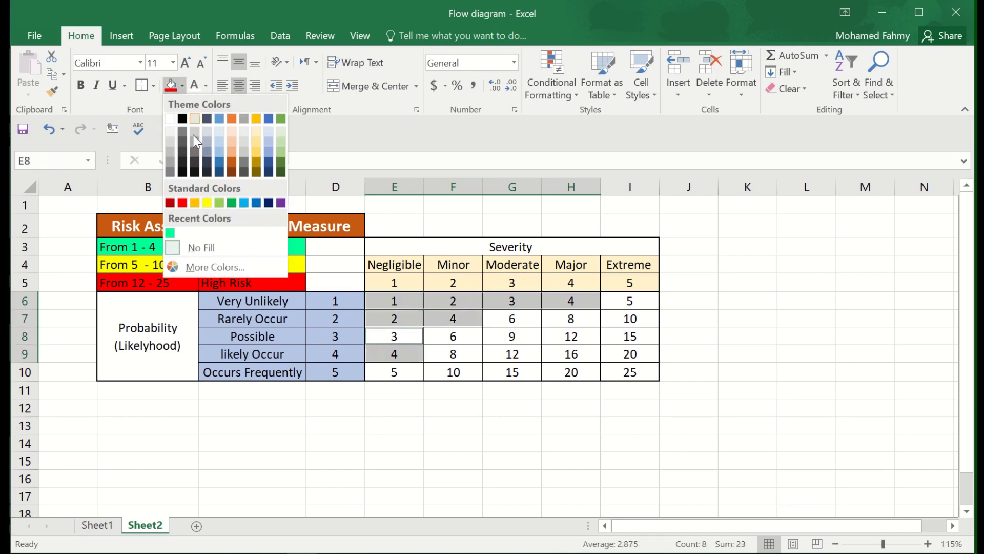
{"action": "left_click", "coordinate": [175, 241]}
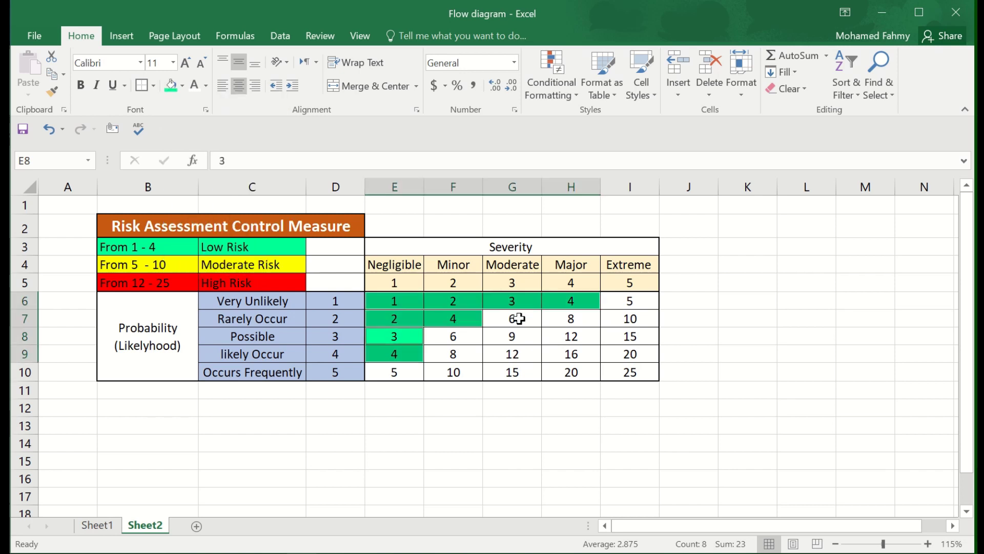
{"action": "left_click", "coordinate": [677, 340]}
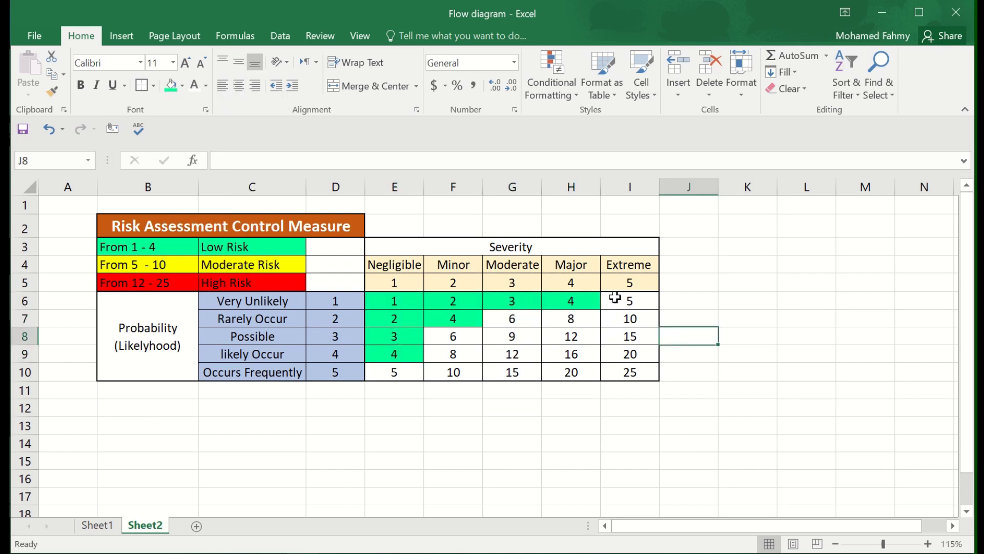
Shade the moderate matrix scores (5, 6, 8, 9, 10) yellow.
{"action": "left_click_drag", "start_coordinate": [615, 301], "coordinate": [618, 320]}
{"action": "left_click", "coordinate": [576, 319], "text": "ctrl"}
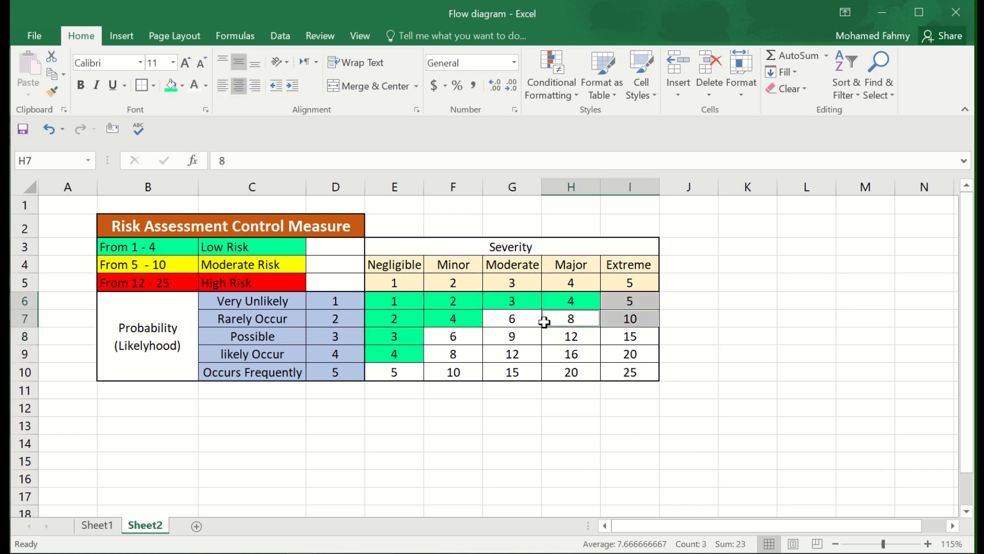
{"action": "left_click", "coordinate": [527, 324], "text": "ctrl"}
{"action": "left_click", "coordinate": [514, 353], "text": "ctrl"}
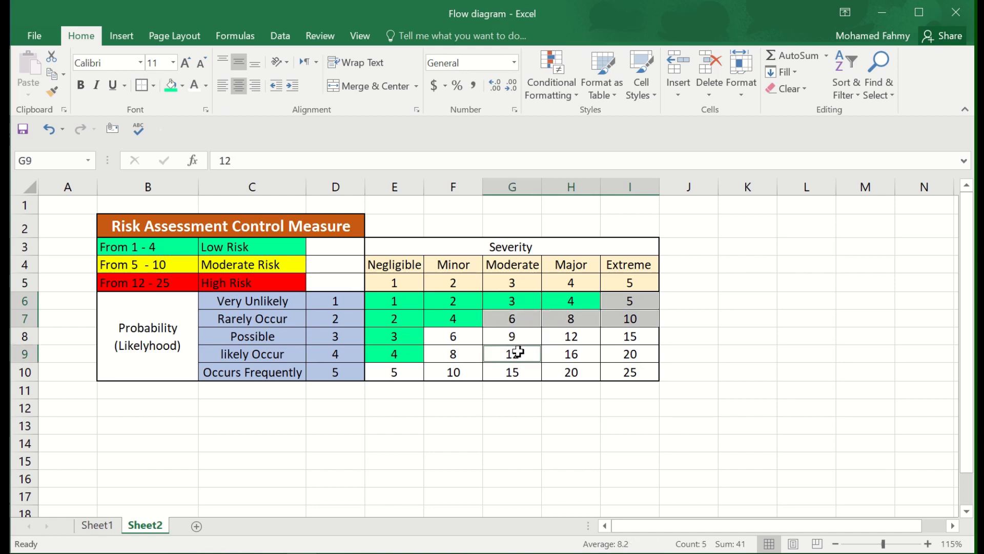
{"action": "left_click", "coordinate": [629, 336]}
{"action": "left_click_drag", "start_coordinate": [635, 301], "coordinate": [638, 319]}
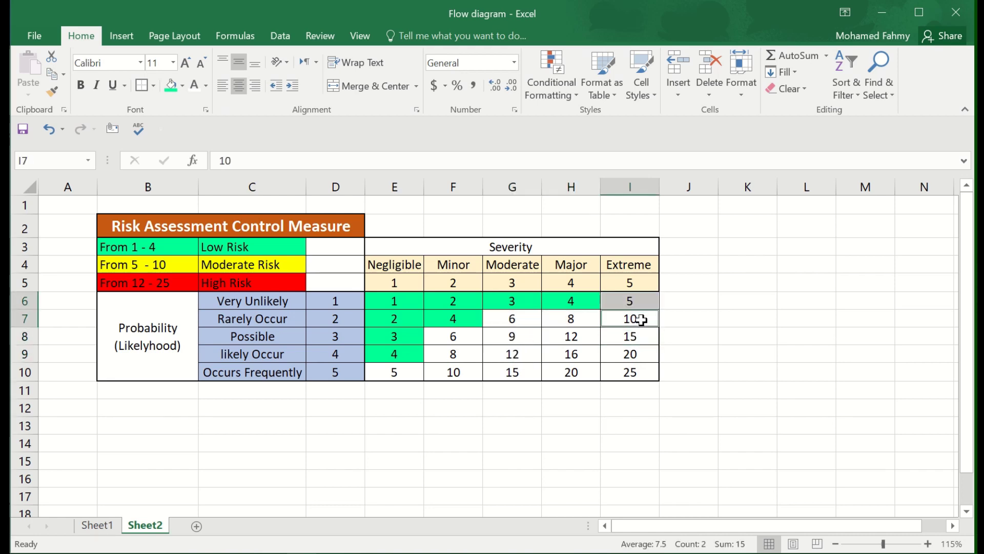
{"action": "left_click", "coordinate": [579, 319], "text": "ctrl"}
{"action": "left_click", "coordinate": [515, 324], "text": "ctrl"}
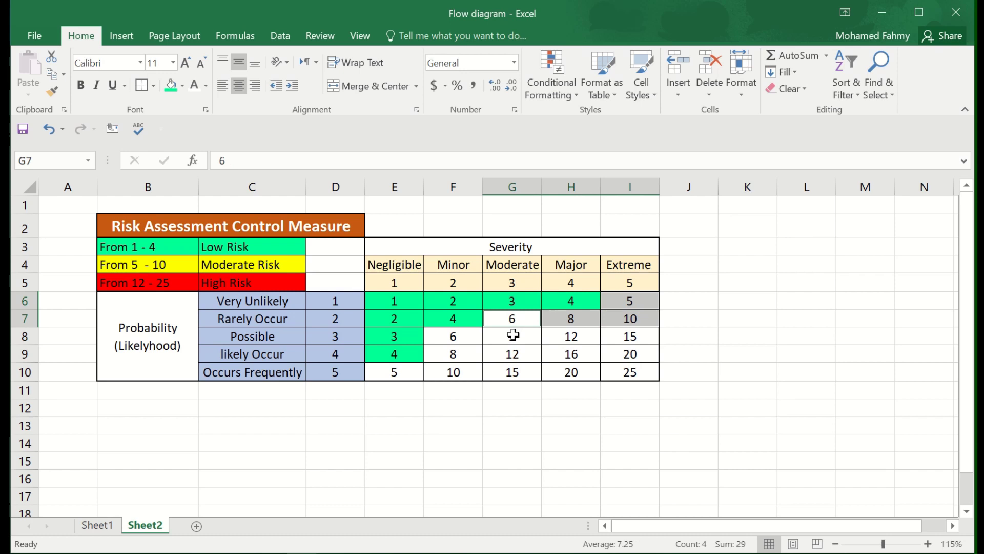
{"action": "left_click", "coordinate": [513, 335], "text": "ctrl"}
{"action": "left_click", "coordinate": [461, 339], "text": "ctrl"}
{"action": "left_click", "coordinate": [451, 356], "text": "ctrl"}
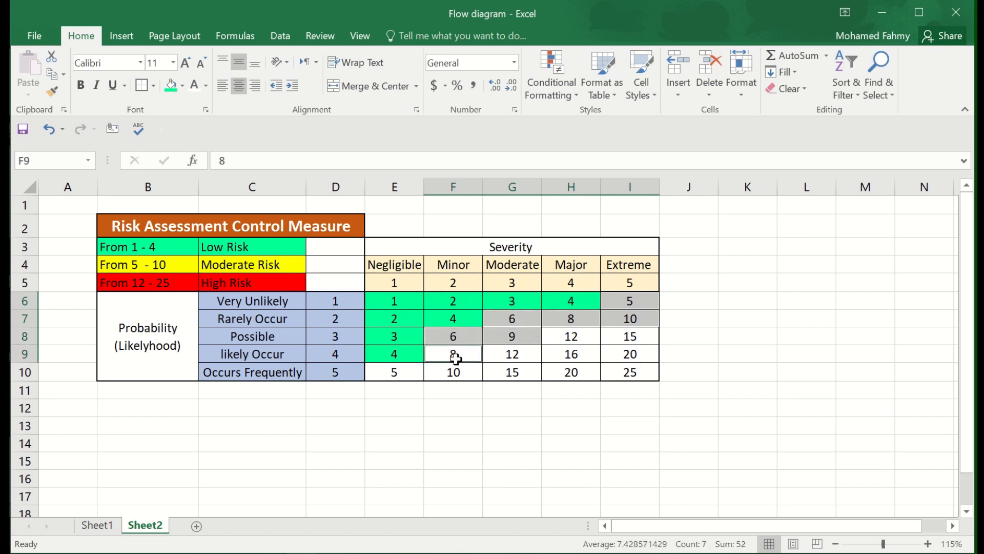
{"action": "left_click", "coordinate": [403, 371], "text": "ctrl"}
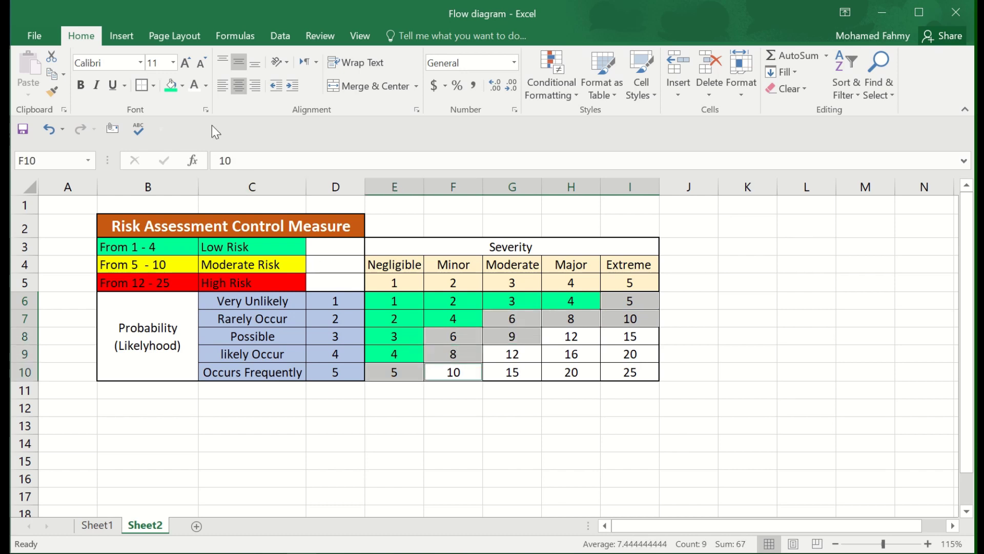
{"action": "left_click", "coordinate": [182, 85]}
{"action": "left_click", "coordinate": [208, 204]}
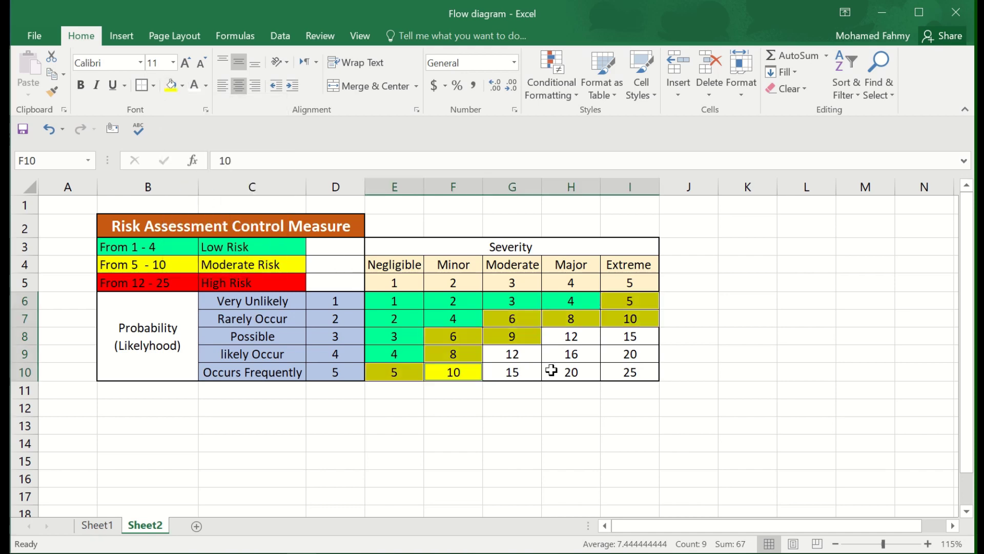
{"action": "left_click", "coordinate": [625, 414]}
Shade the high matrix scores (12, 15, 16, 20, 25) red.
{"action": "left_click", "coordinate": [575, 337]}
{"action": "left_click", "coordinate": [625, 336], "text": "ctrl"}
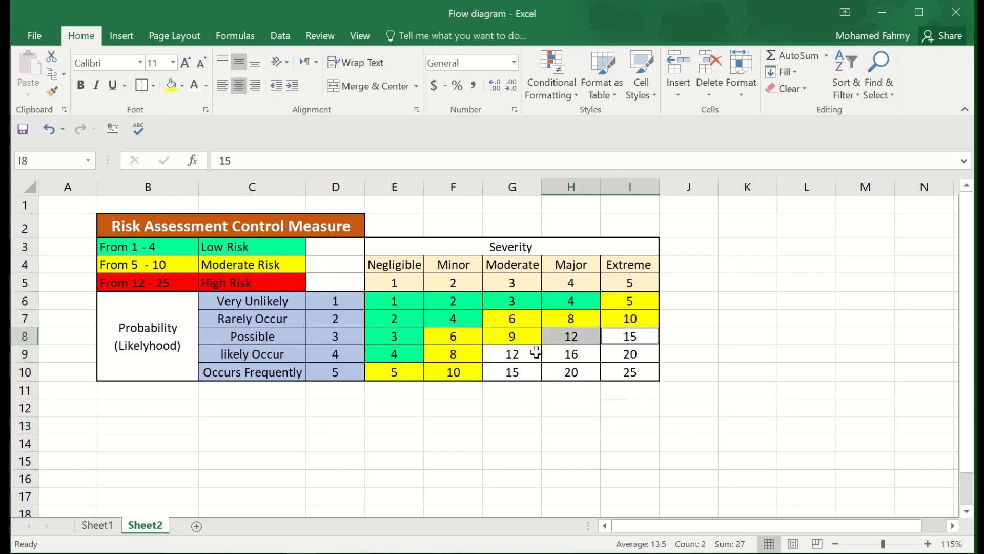
{"action": "left_click", "coordinate": [527, 354], "text": "ctrl"}
{"action": "left_click", "coordinate": [561, 354], "text": "ctrl"}
{"action": "left_click", "coordinate": [632, 353], "text": "ctrl"}
{"action": "left_click", "coordinate": [630, 373], "text": "ctrl"}
{"action": "left_click", "coordinate": [572, 372], "text": "ctrl"}
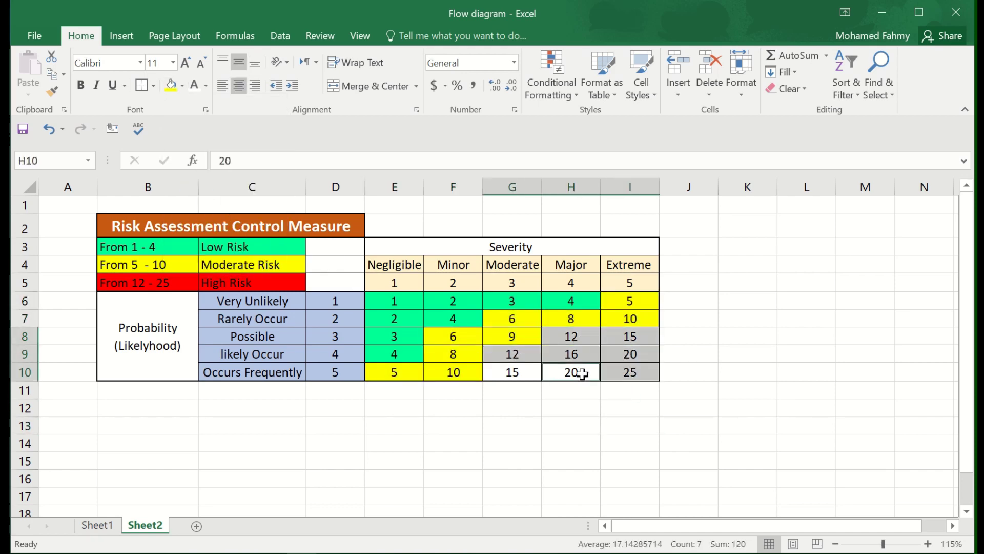
{"action": "left_click", "coordinate": [513, 373], "text": "ctrl"}
{"action": "left_click", "coordinate": [182, 85]}
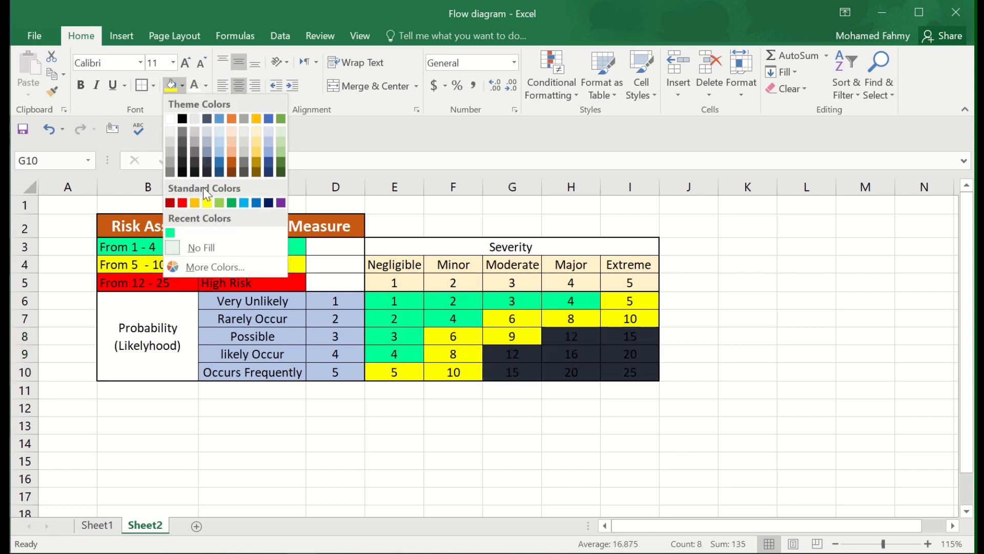
{"action": "left_click", "coordinate": [185, 203]}
{"action": "left_click", "coordinate": [737, 310]}
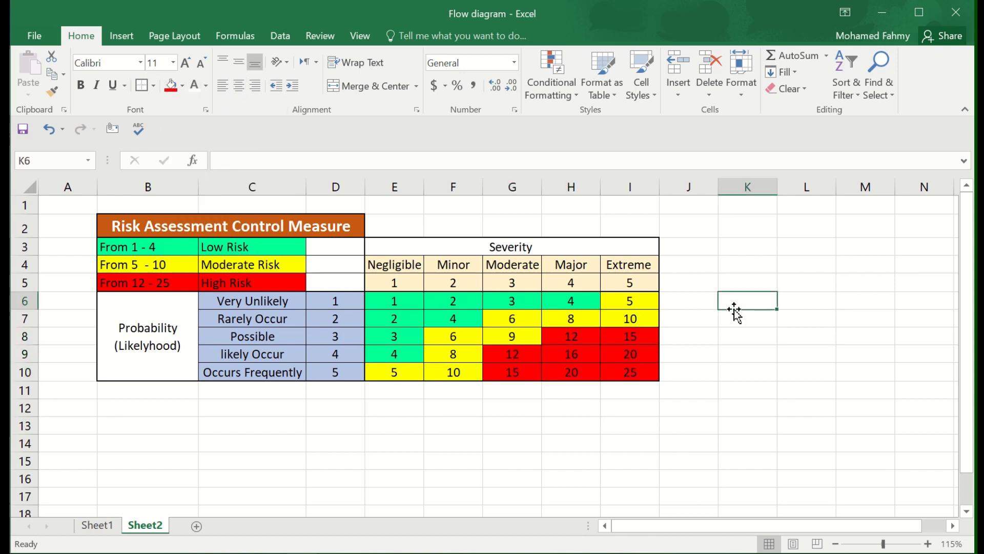
Copy the whole risk table and switch to the Word HACCP document.
{"action": "left_click_drag", "start_coordinate": [114, 203], "coordinate": [529, 371]}
{"action": "key", "text": "ctrl+c"}
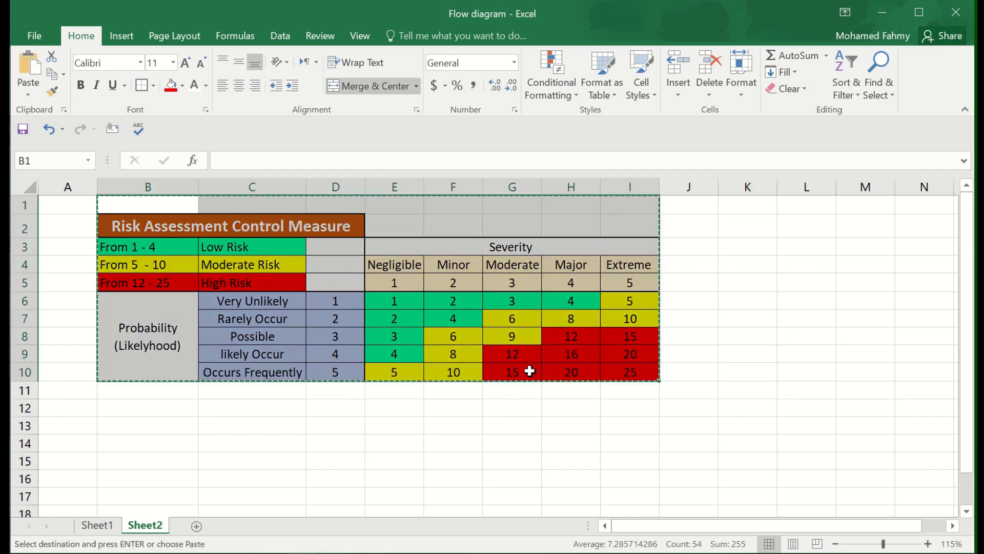
{"action": "key", "text": "alt+Tab"}
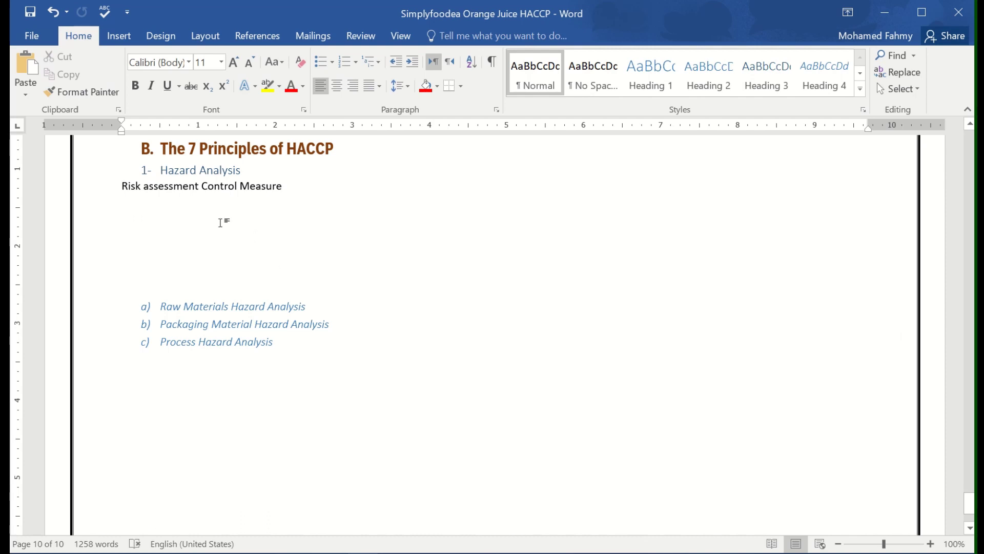
Paste the risk table as a picture under 'Risk assessment Control Measure' and widen it to page width.
{"action": "left_click", "coordinate": [220, 222]}
{"action": "left_click", "coordinate": [114, 38]}
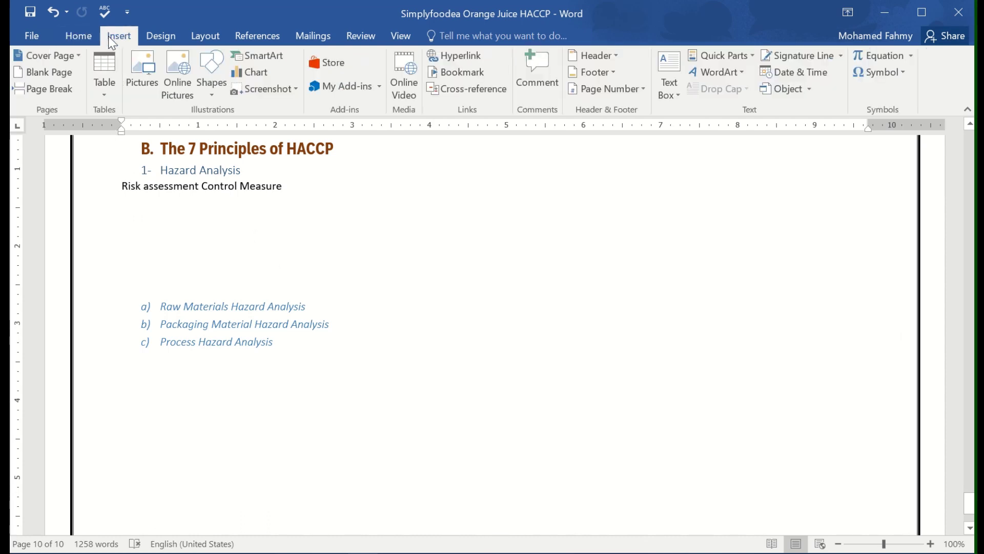
{"action": "left_click", "coordinate": [77, 36]}
{"action": "left_click", "coordinate": [25, 94]}
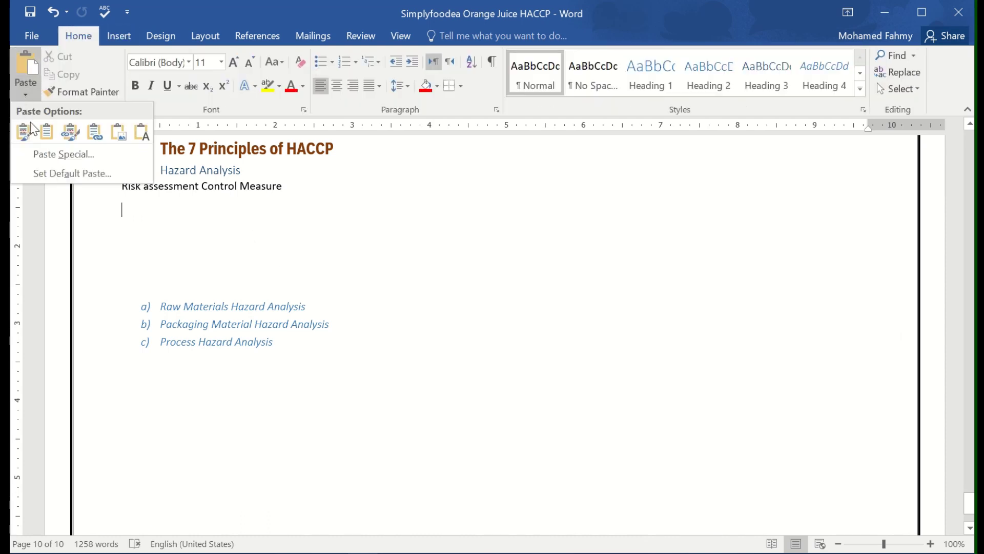
{"action": "left_click", "coordinate": [119, 132]}
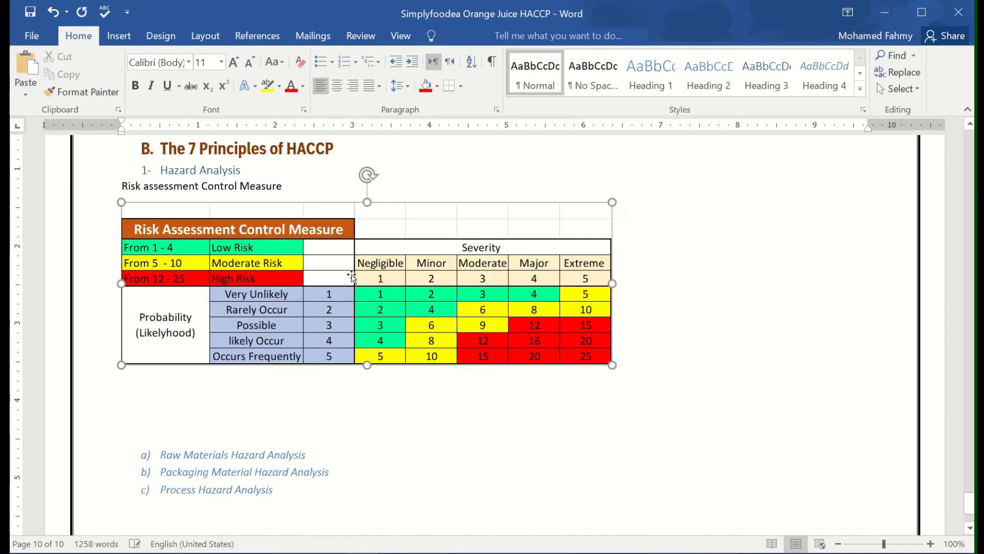
{"action": "left_click_drag", "start_coordinate": [613, 365], "coordinate": [853, 454]}
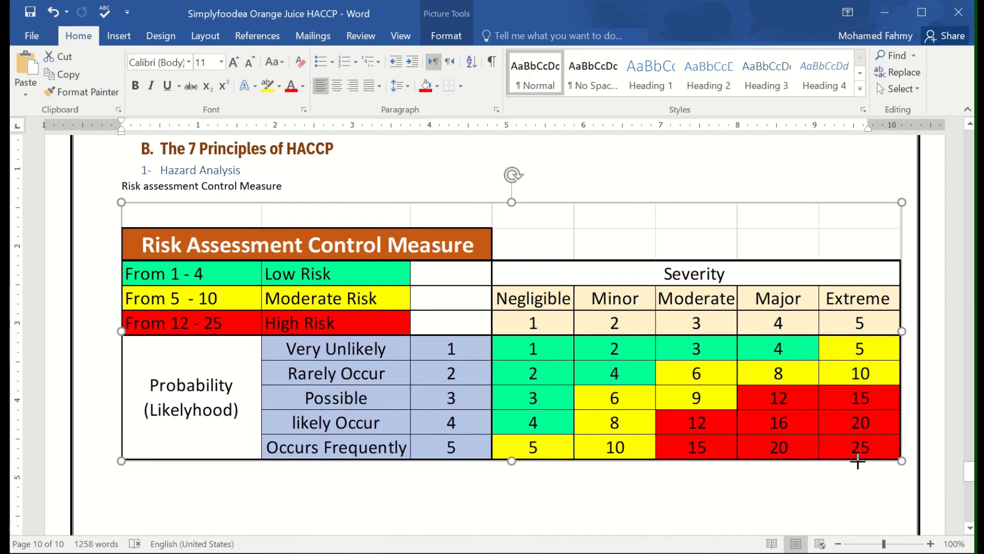
{"action": "left_click", "coordinate": [223, 189]}
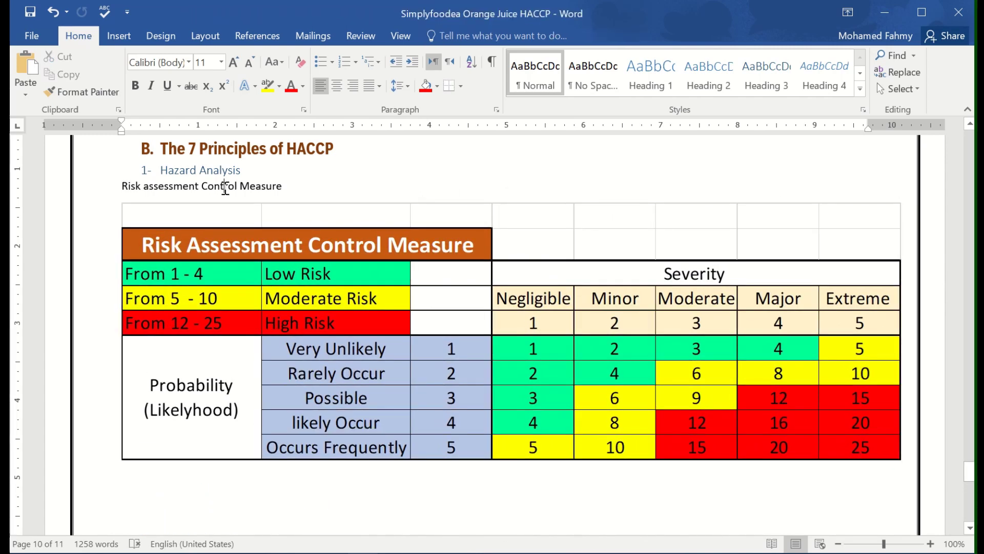
{"action": "scroll", "coordinate": [423, 338], "scroll_direction": "down", "scroll_amount": 2, "text": "ctrl"}
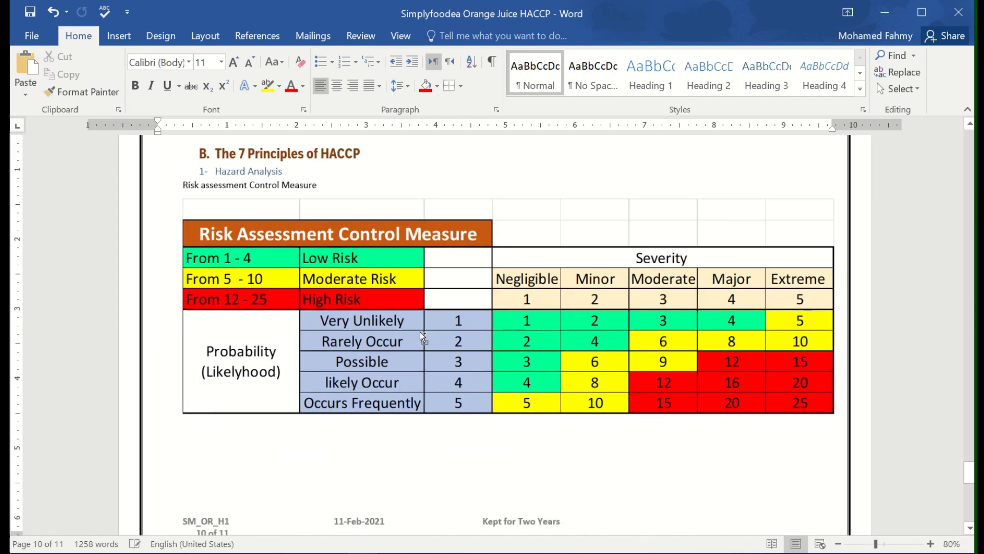